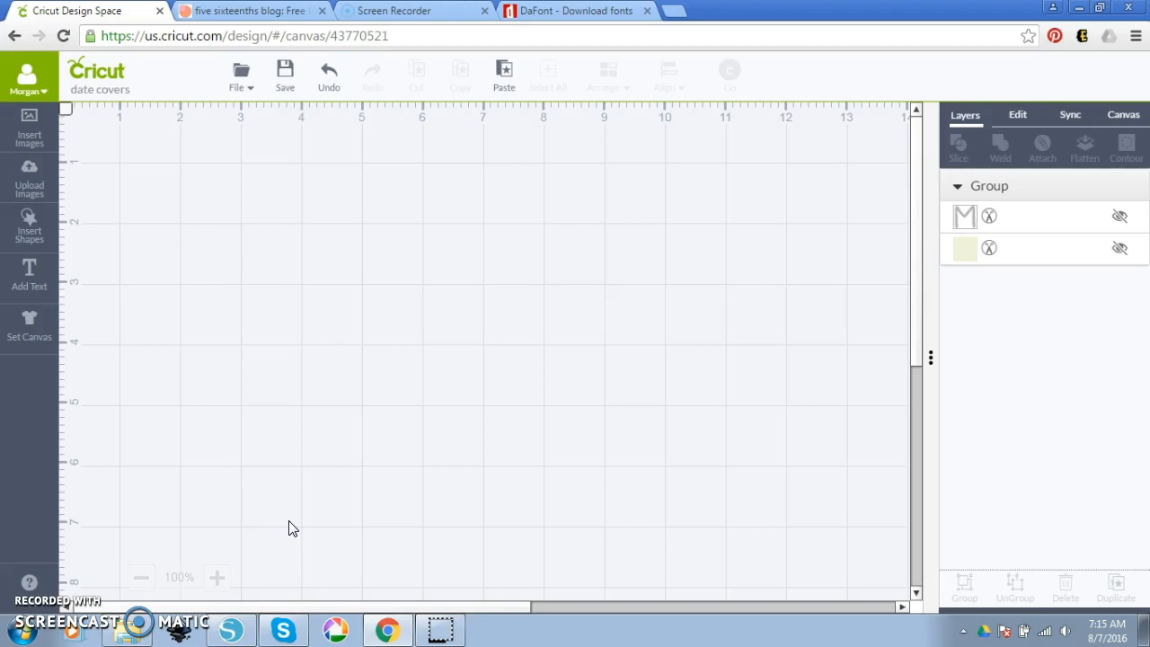
# Look through the blog post on free Cricut-ready coffee cup planner stickers
pyautogui.click(243, 11)
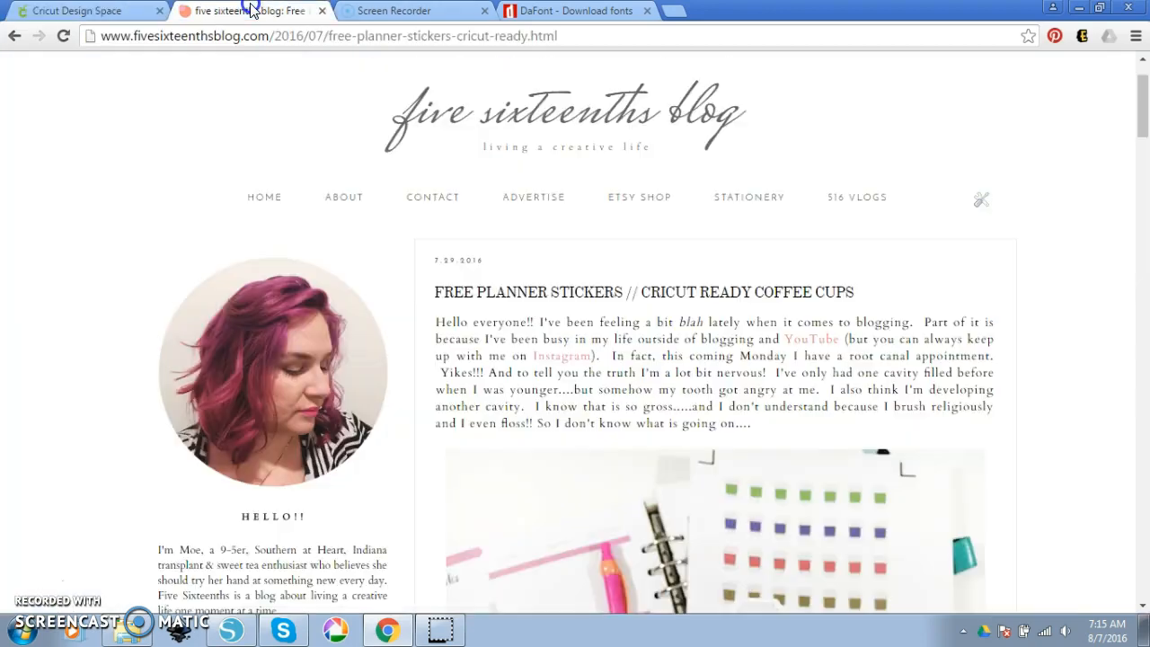
pyautogui.scroll(-1, 461, 248)
pyautogui.scroll(-5, 461, 248)
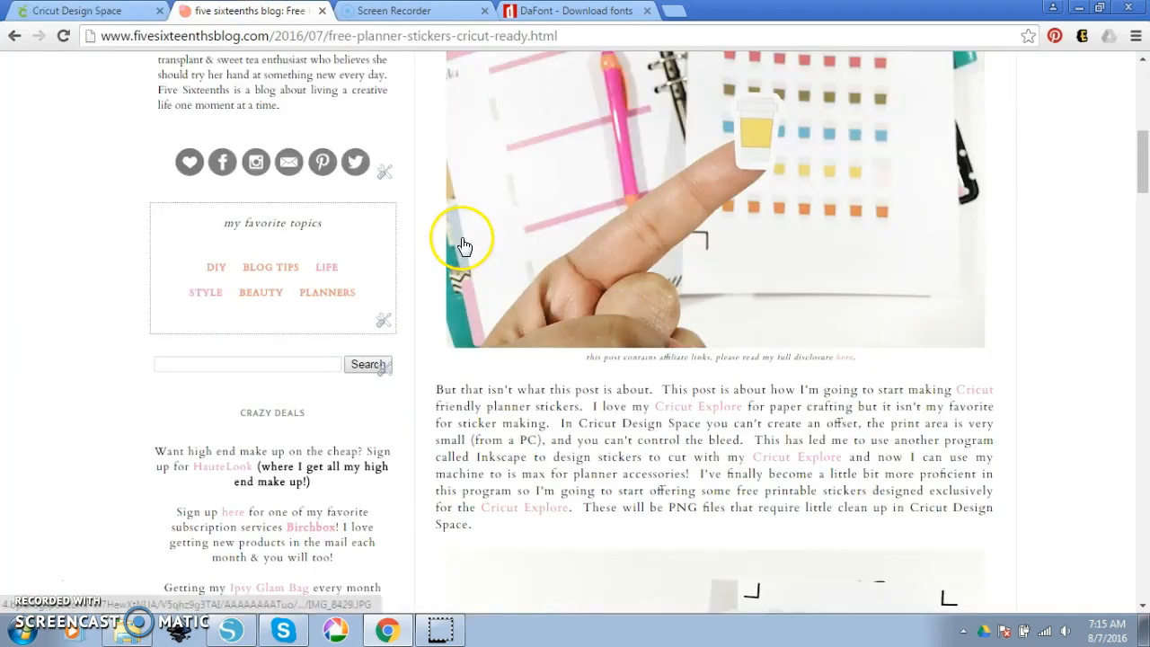
pyautogui.scroll(4, 464, 246)
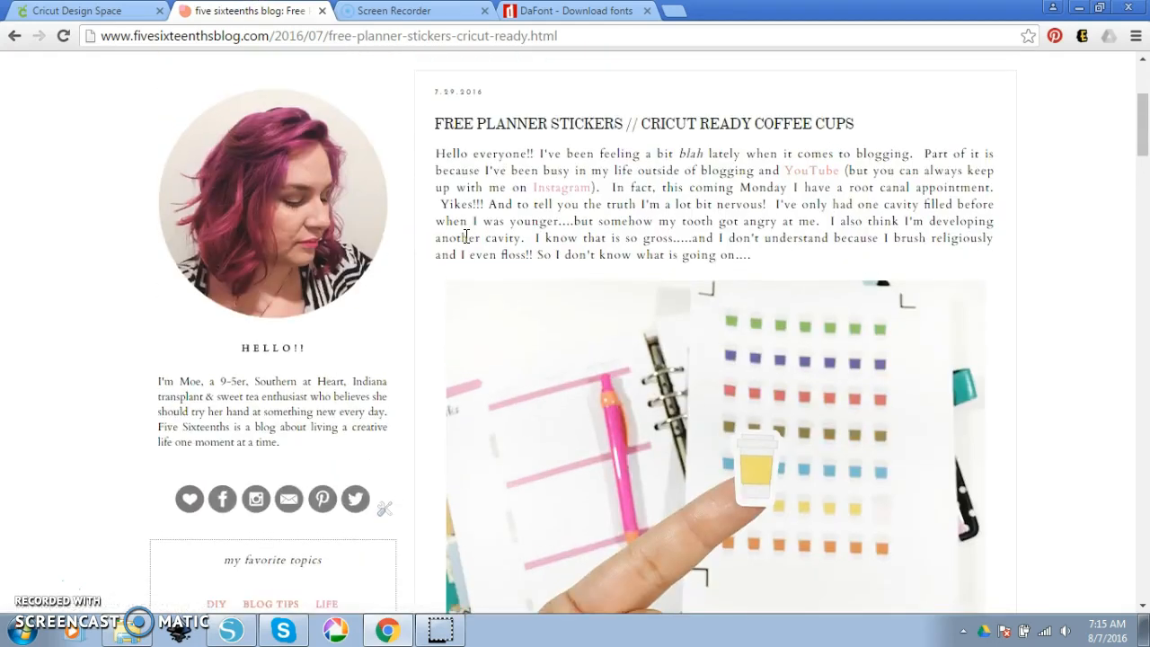
pyautogui.click(446, 239)
pyautogui.scroll(-6, 687, 179)
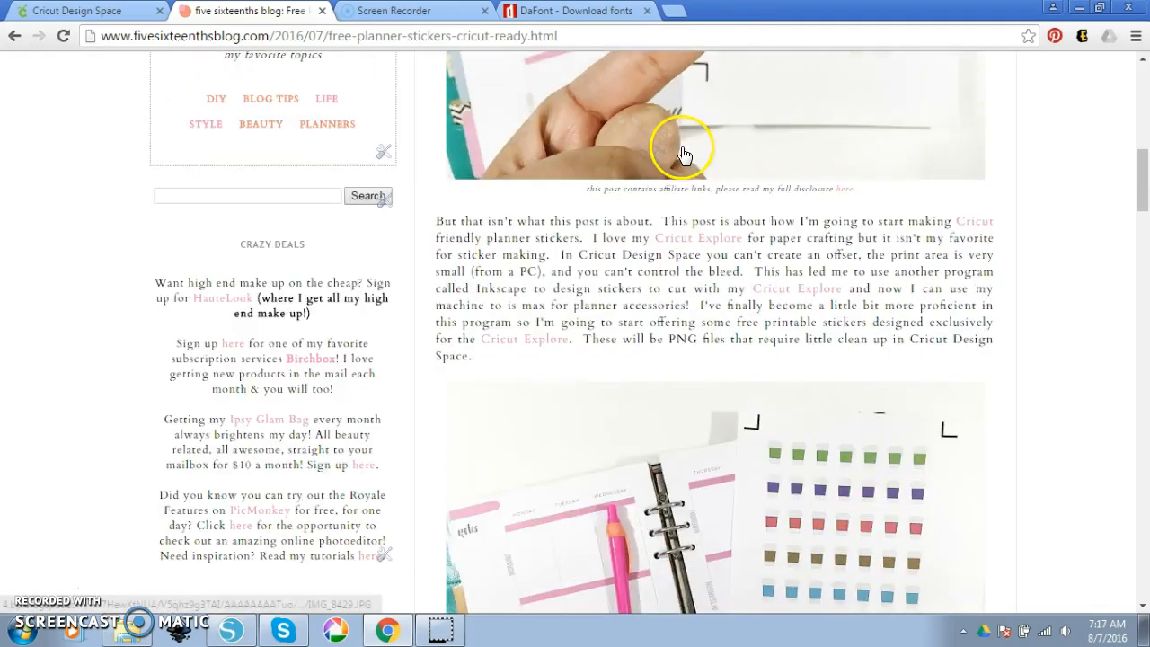
pyautogui.scroll(7, 683, 154)
pyautogui.scroll(2, 683, 154)
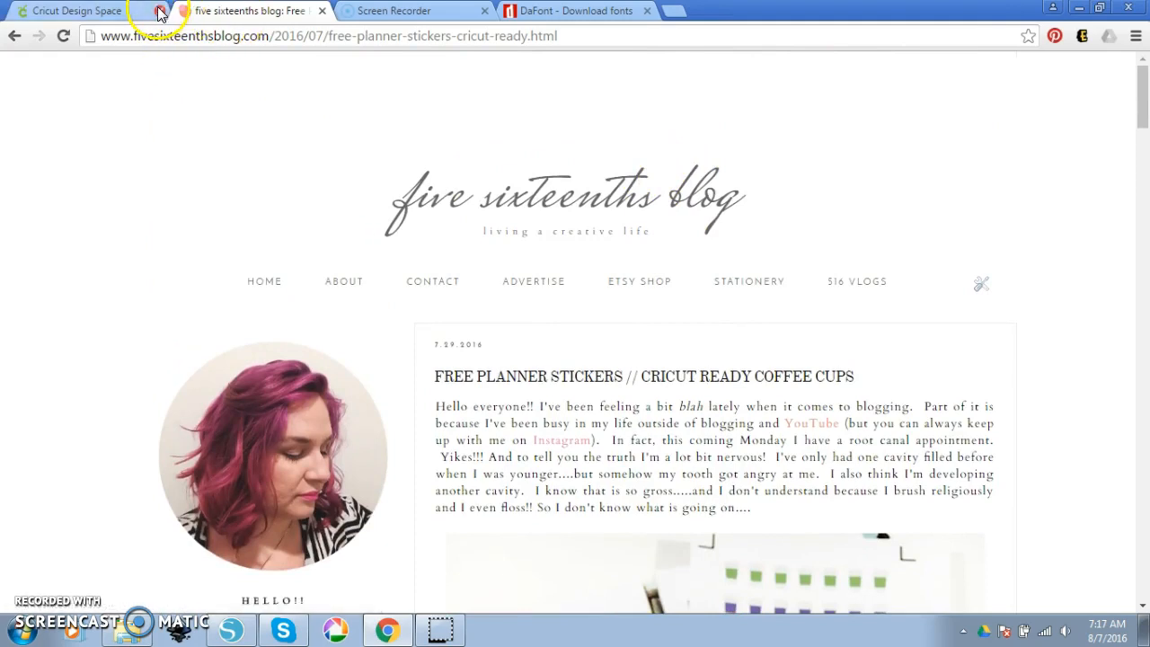
# Return to the Cricut Design Space canvas, insert a square and place it at about X 5.76, Y 4.34 in
pyautogui.click(90, 10)
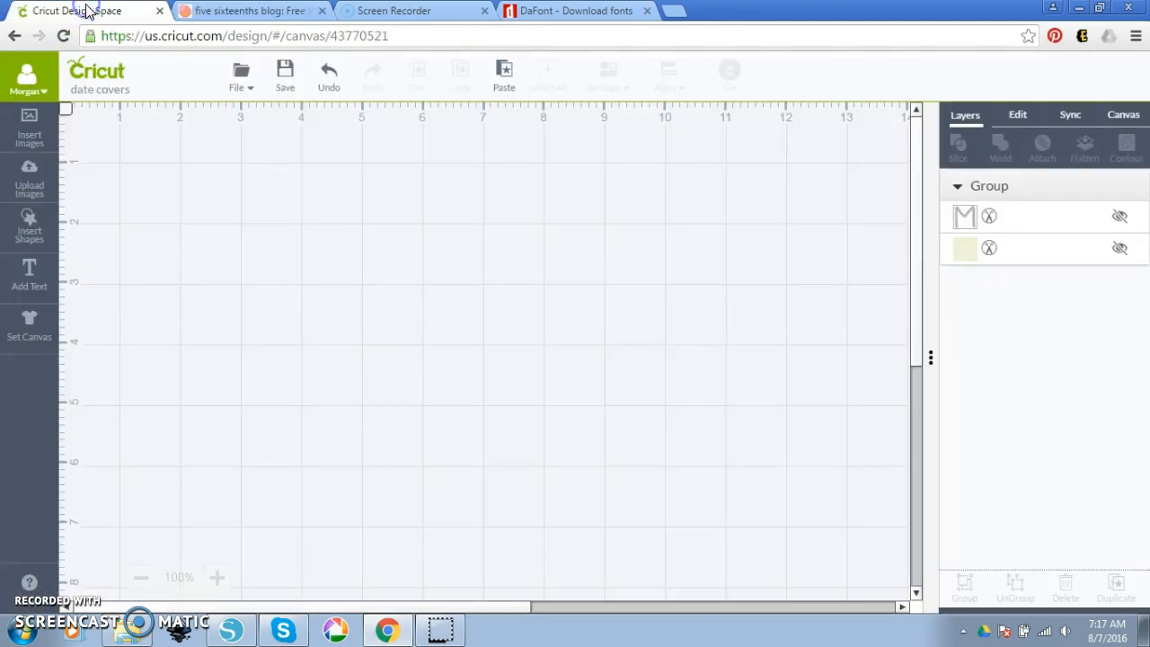
pyautogui.click(36, 232)
pyautogui.click(252, 222)
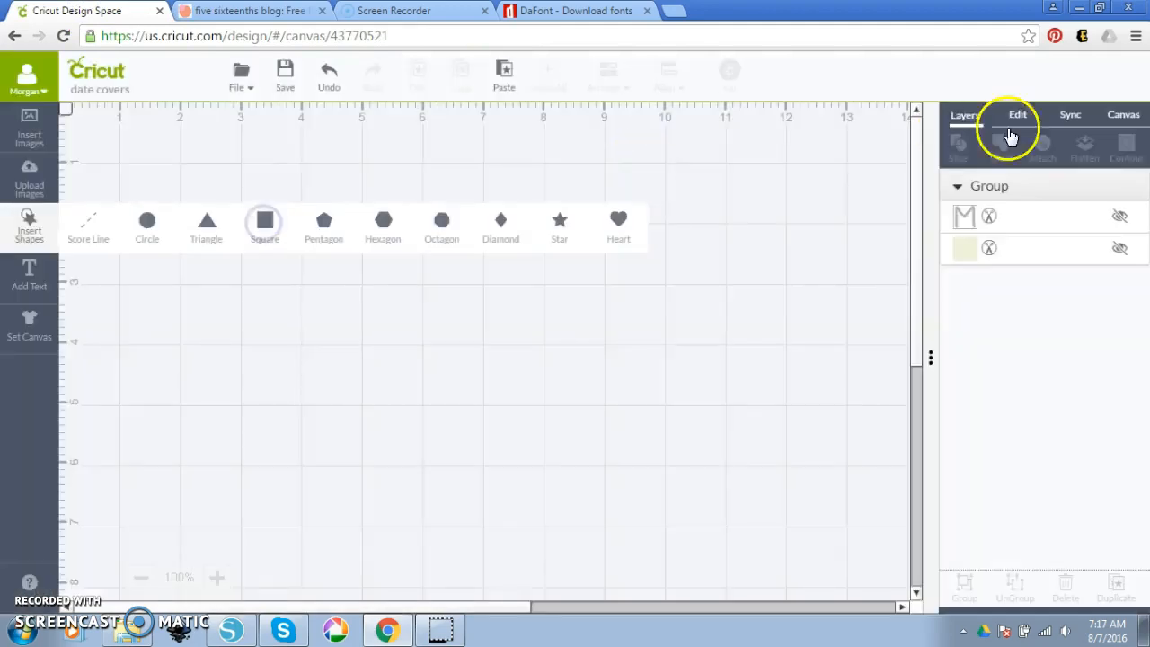
pyautogui.moveTo(529, 494); pyautogui.dragTo(522, 406)
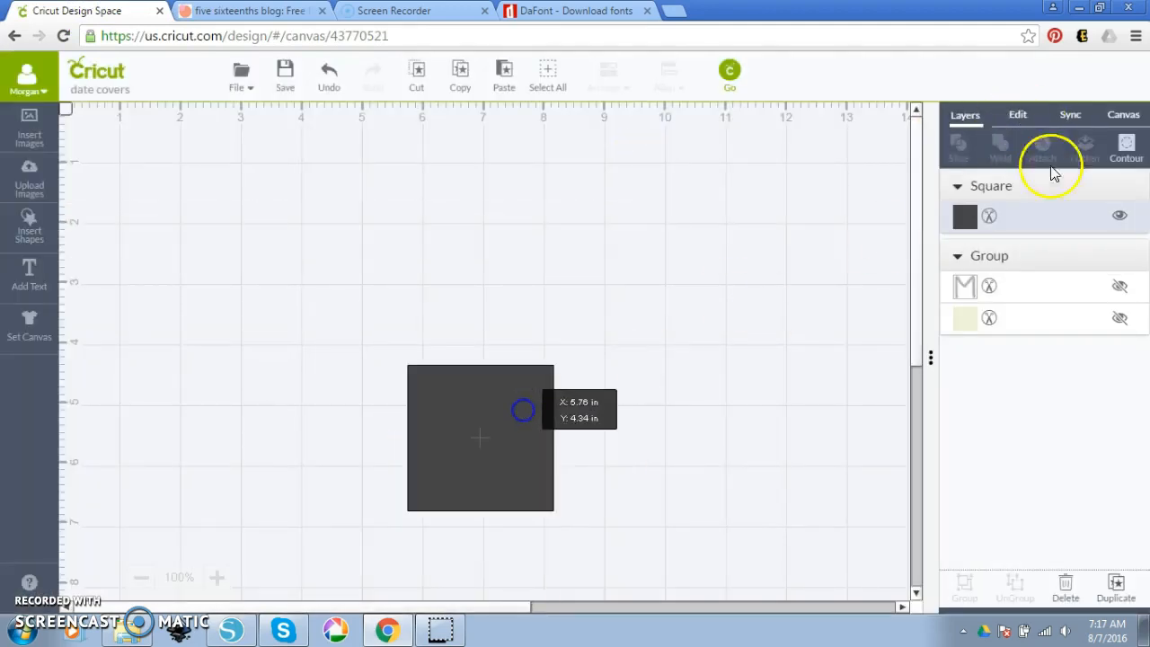
# Unlock the square's proportions, resize it to 1.5 in wide by .6 in high, and move it to about X 4.11, Y 3.06 in
pyautogui.click(1018, 114)
pyautogui.click(959, 207)
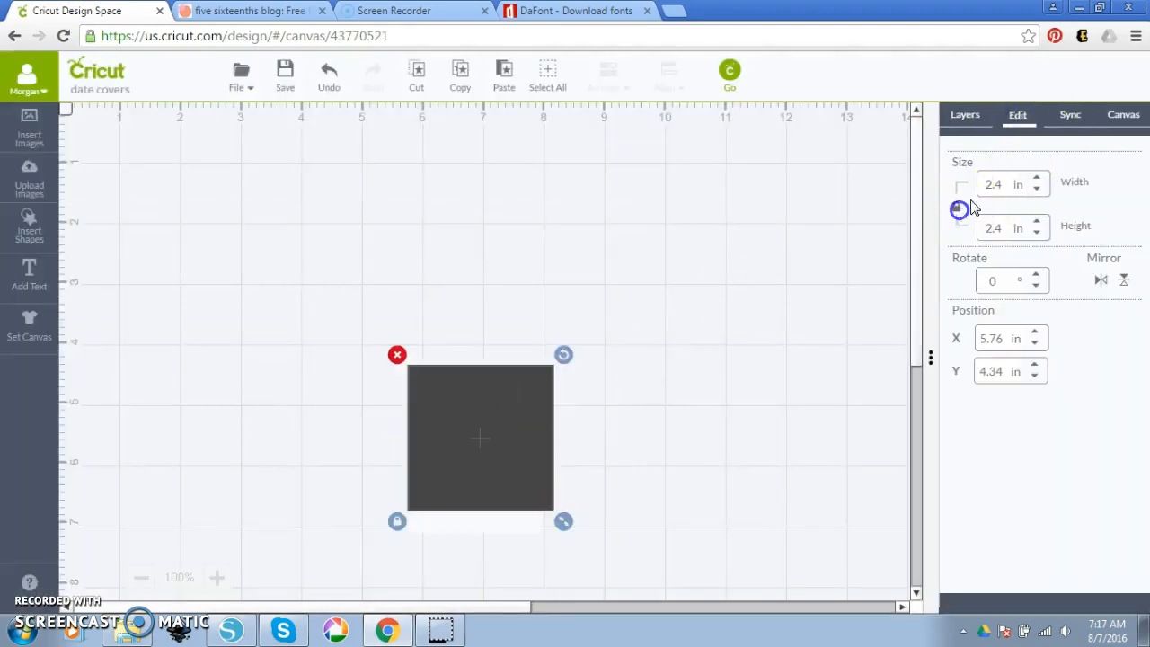
pyautogui.moveTo(998, 185); pyautogui.dragTo(895, 190)
pyautogui.write('1.5')
pyautogui.press('Tab')
pyautogui.write('.6')
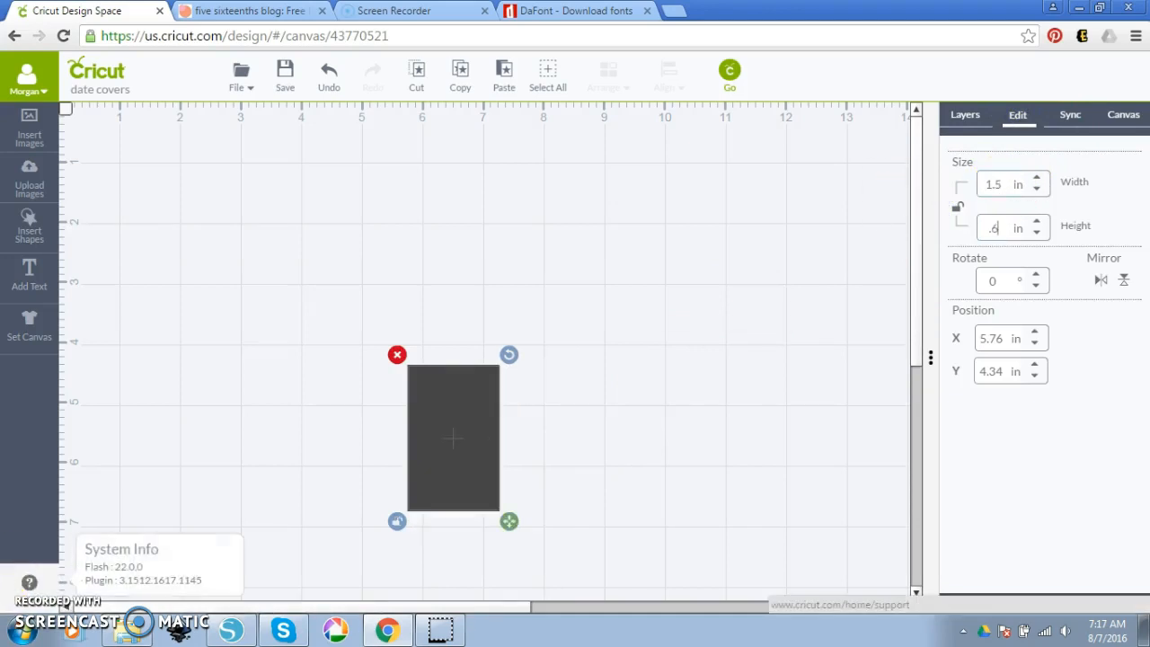
pyautogui.press('Return')
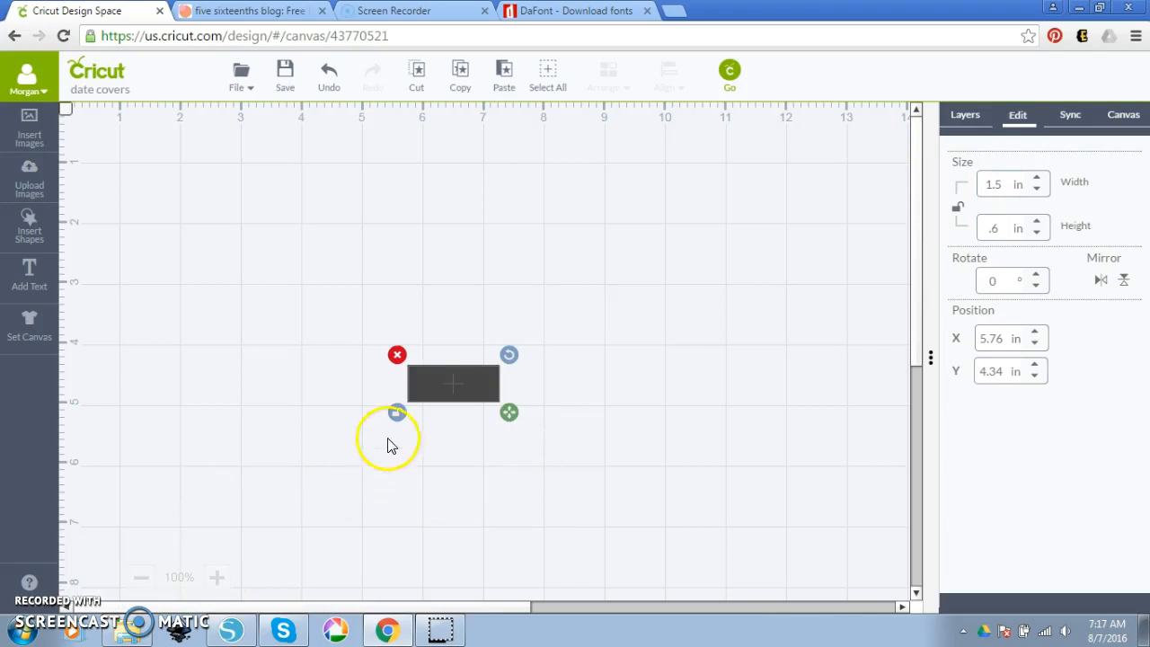
pyautogui.moveTo(439, 370); pyautogui.dragTo(338, 295)
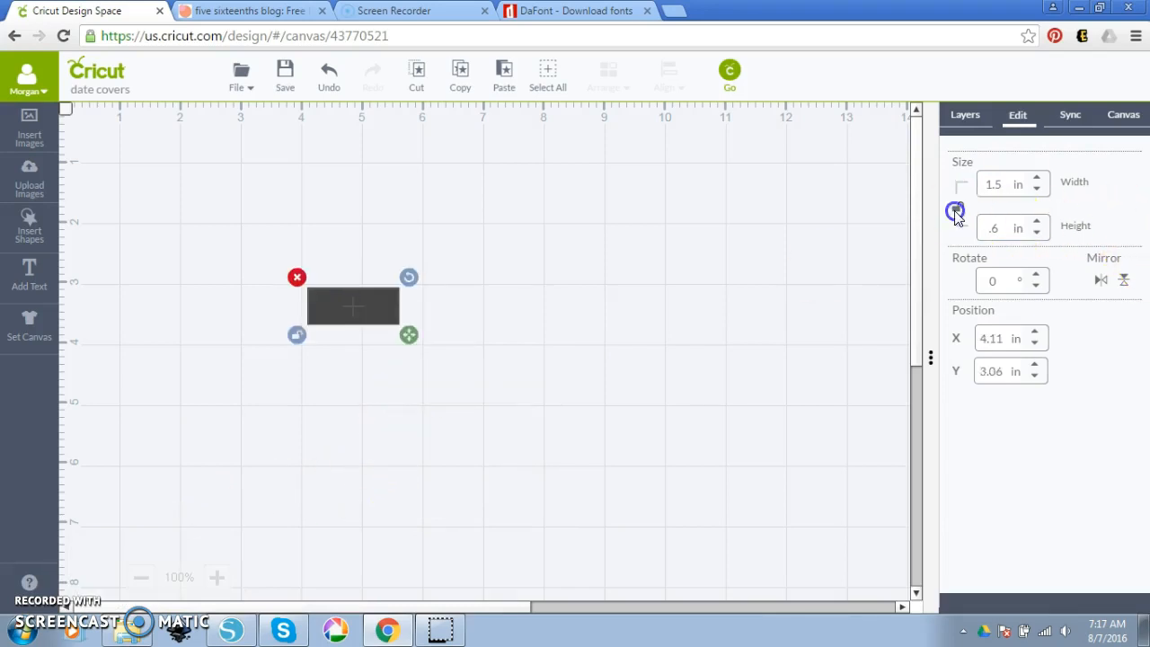
# Change the rectangle's color to Cream
pyautogui.click(974, 117)
pyautogui.click(965, 216)
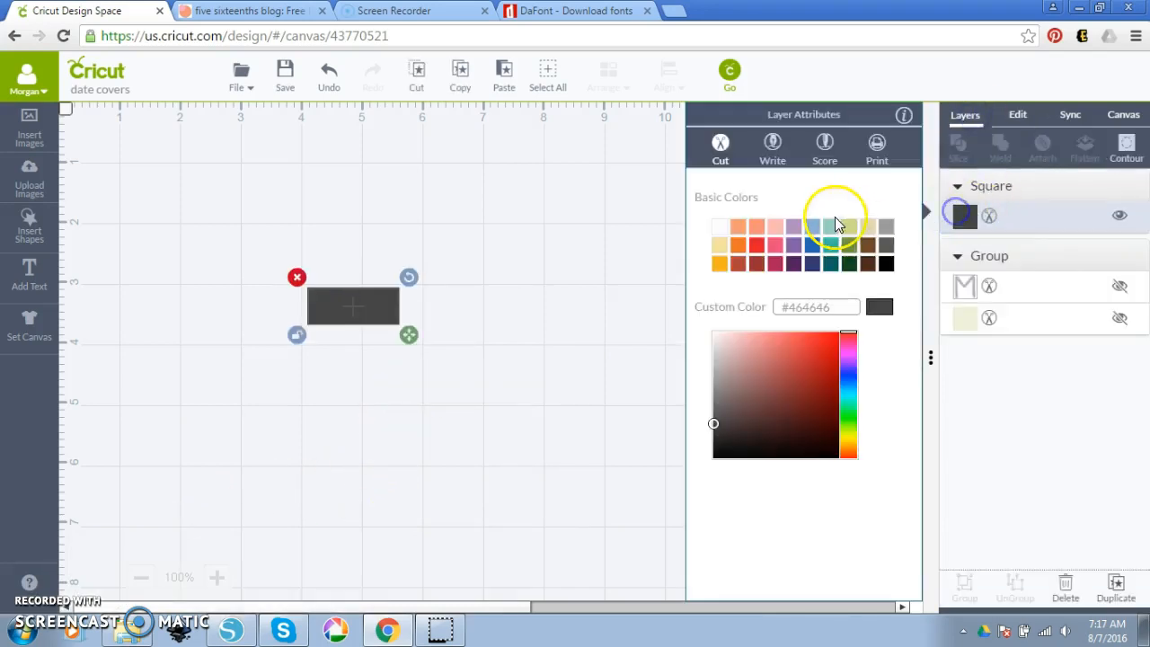
pyautogui.click(849, 226)
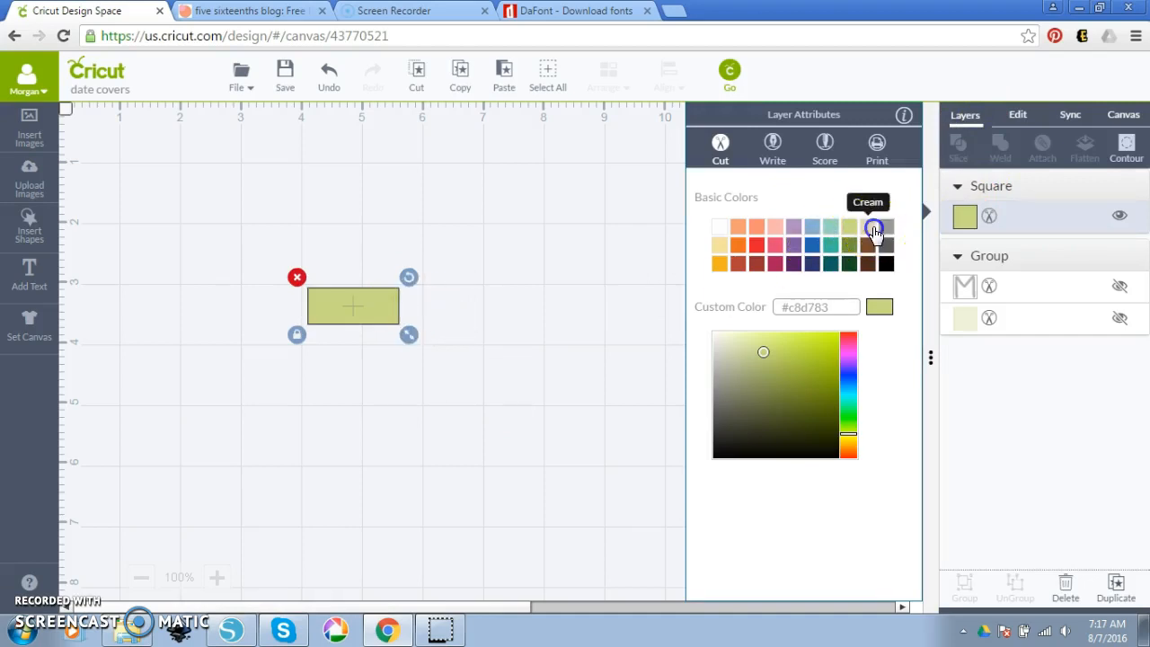
pyautogui.click(868, 226)
pyautogui.click(413, 398)
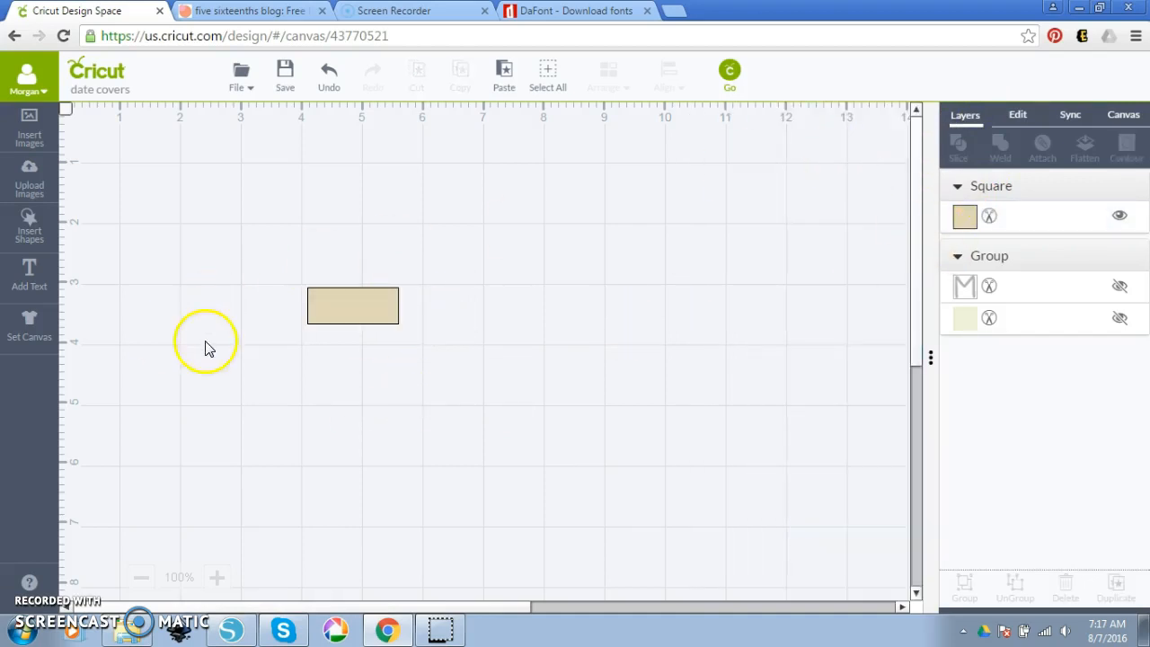
# Insert a white circle and fit it at small size inside the left end of the cream rectangle
pyautogui.click(46, 224)
pyautogui.click(148, 220)
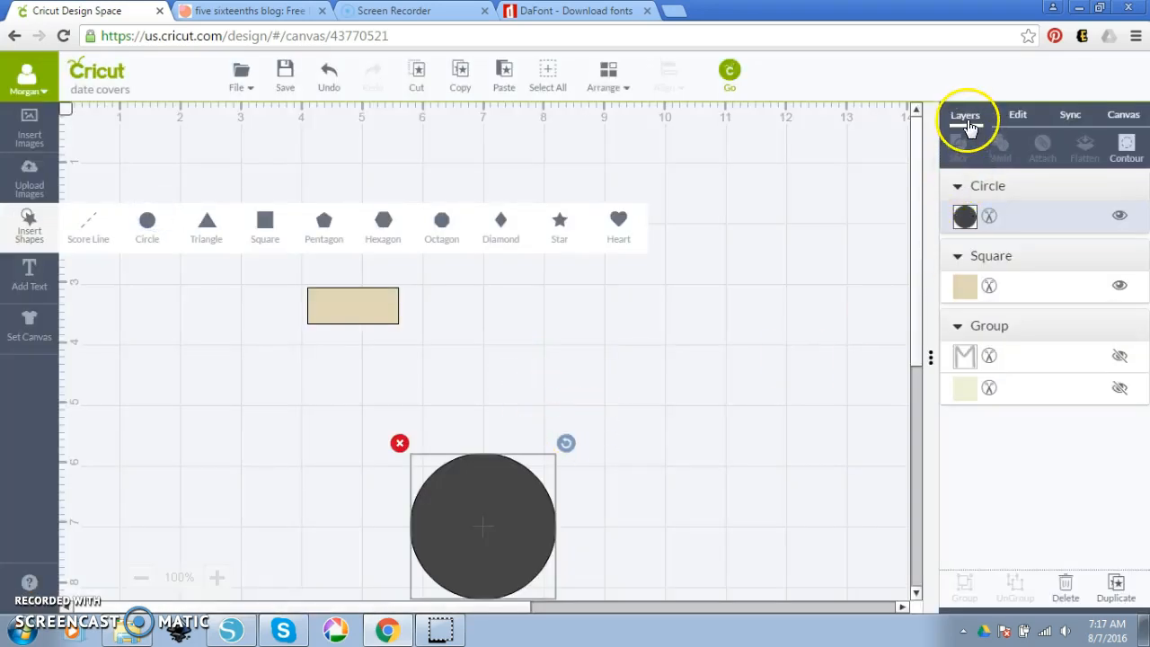
pyautogui.click(964, 216)
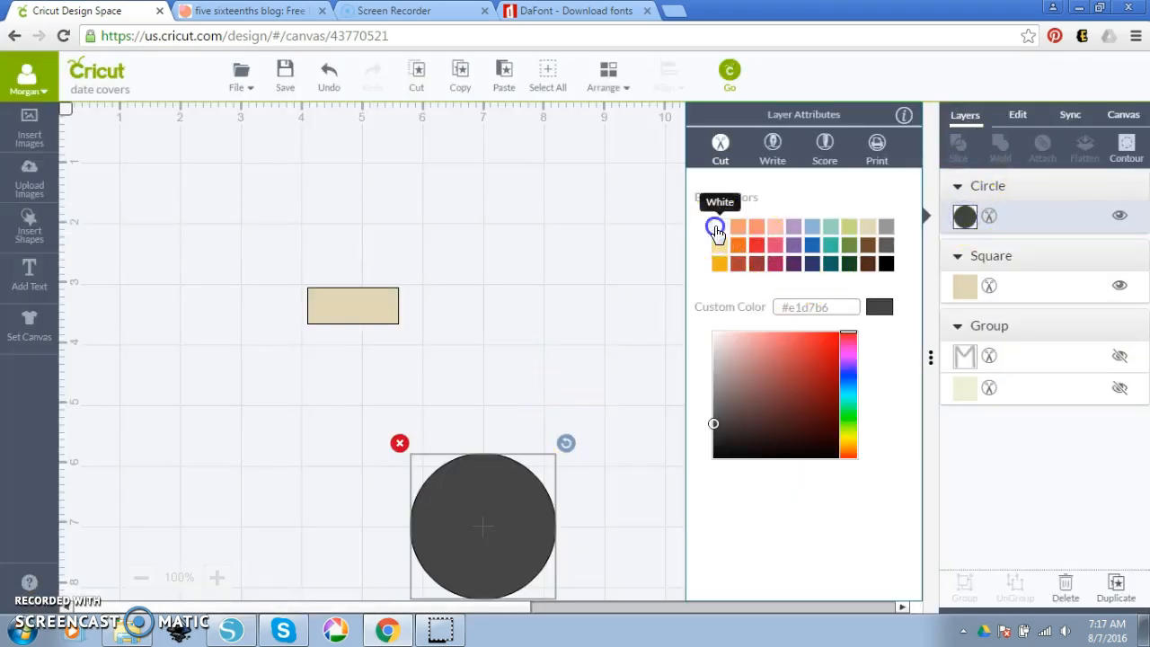
pyautogui.click(715, 226)
pyautogui.moveTo(521, 593); pyautogui.dragTo(324, 309)
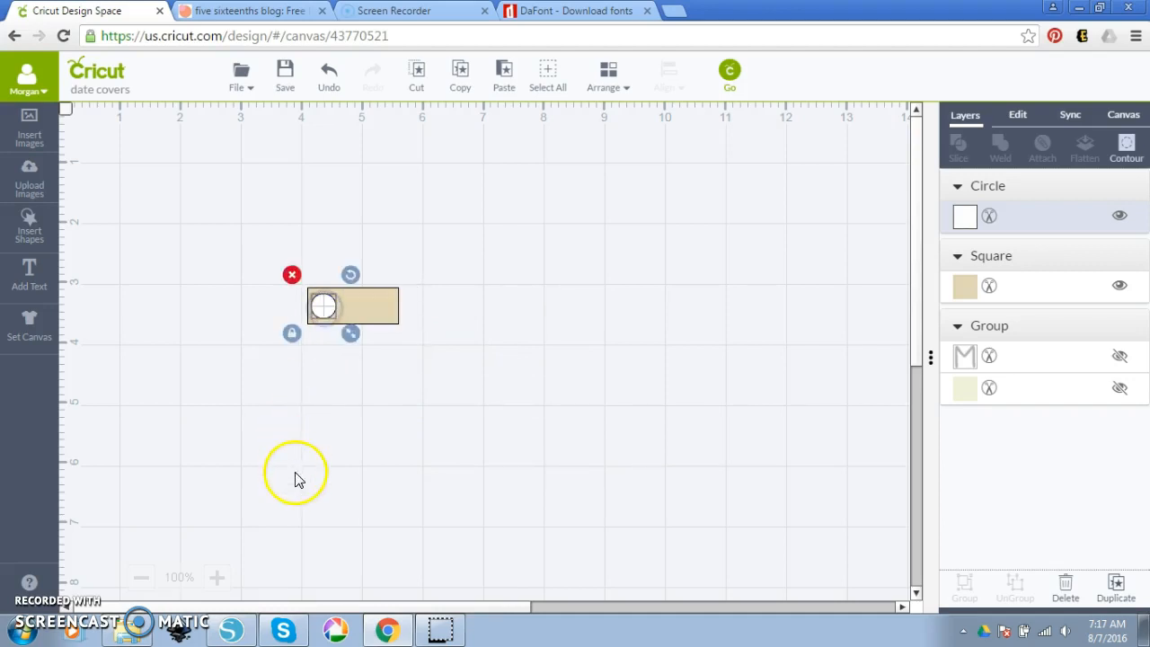
# Add the text "wednesday" and make it a black Cut layer
pyautogui.click(29, 282)
pyautogui.write('wedne')
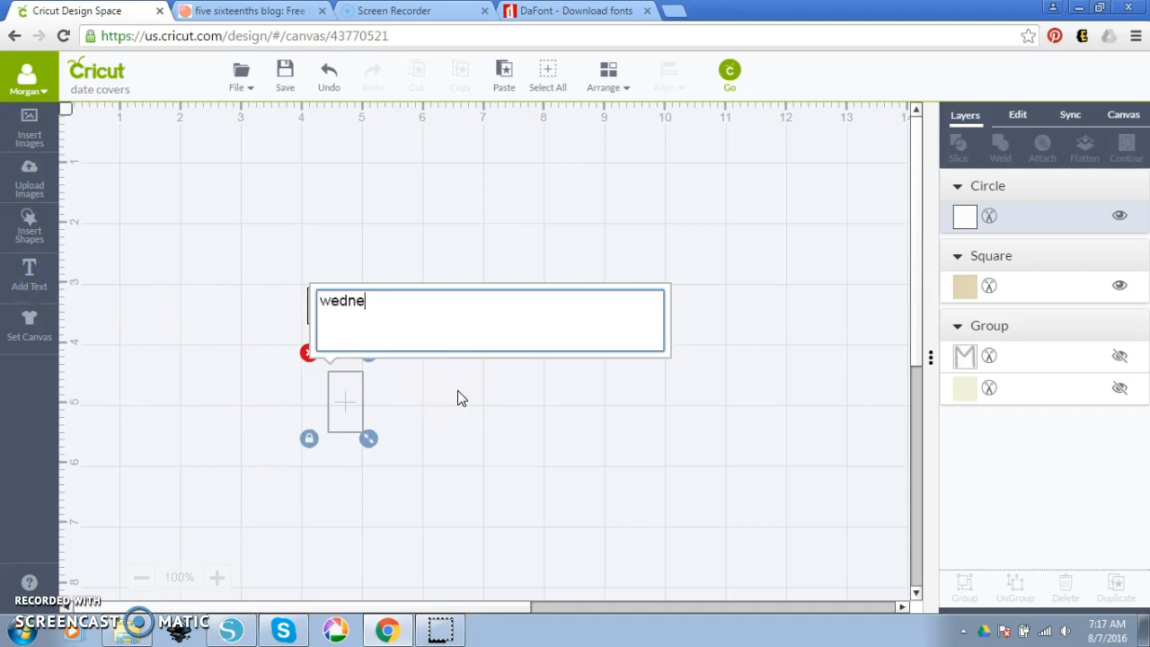
pyautogui.write('sday')
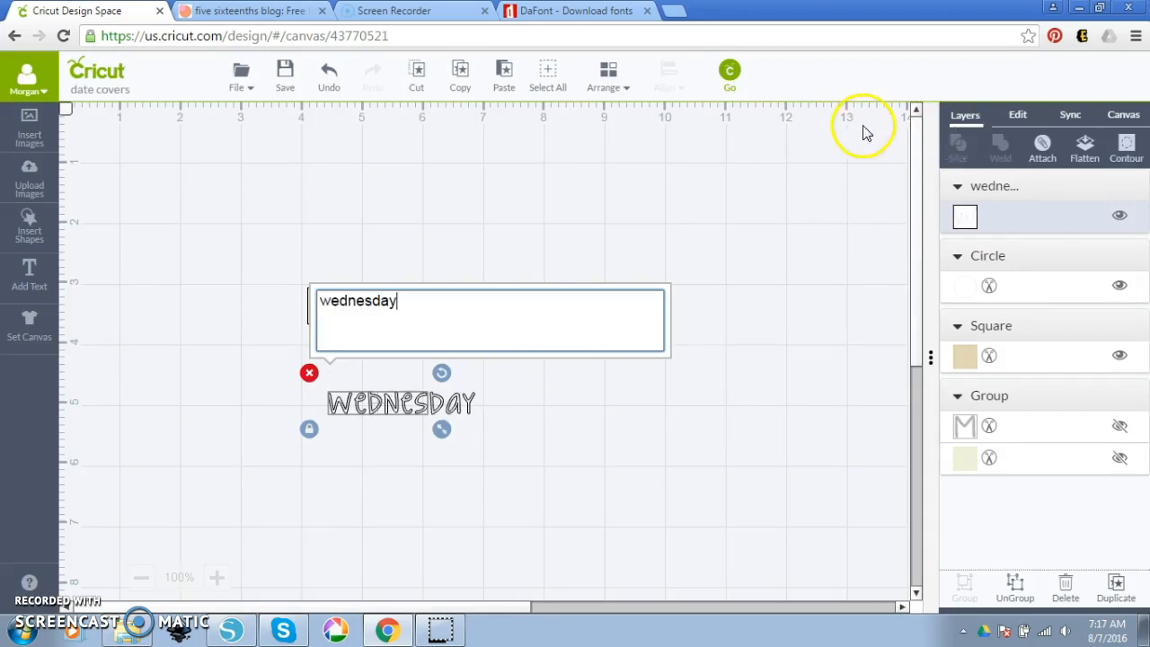
pyautogui.click(967, 218)
pyautogui.click(725, 146)
pyautogui.click(886, 262)
pyautogui.click(503, 464)
# Move the text onto the cream rectangle beside the circle and scale it to fill the remaining width
pyautogui.moveTo(427, 415); pyautogui.dragTo(439, 316)
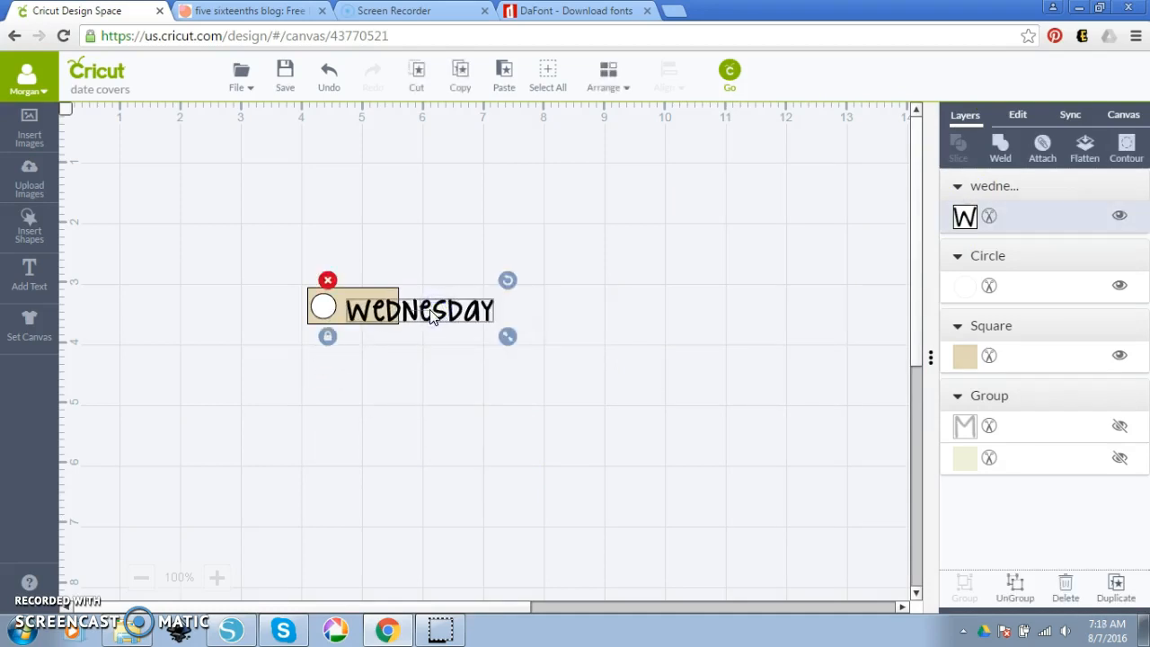
pyautogui.moveTo(508, 336); pyautogui.dragTo(480, 320)
pyautogui.click(216, 579)
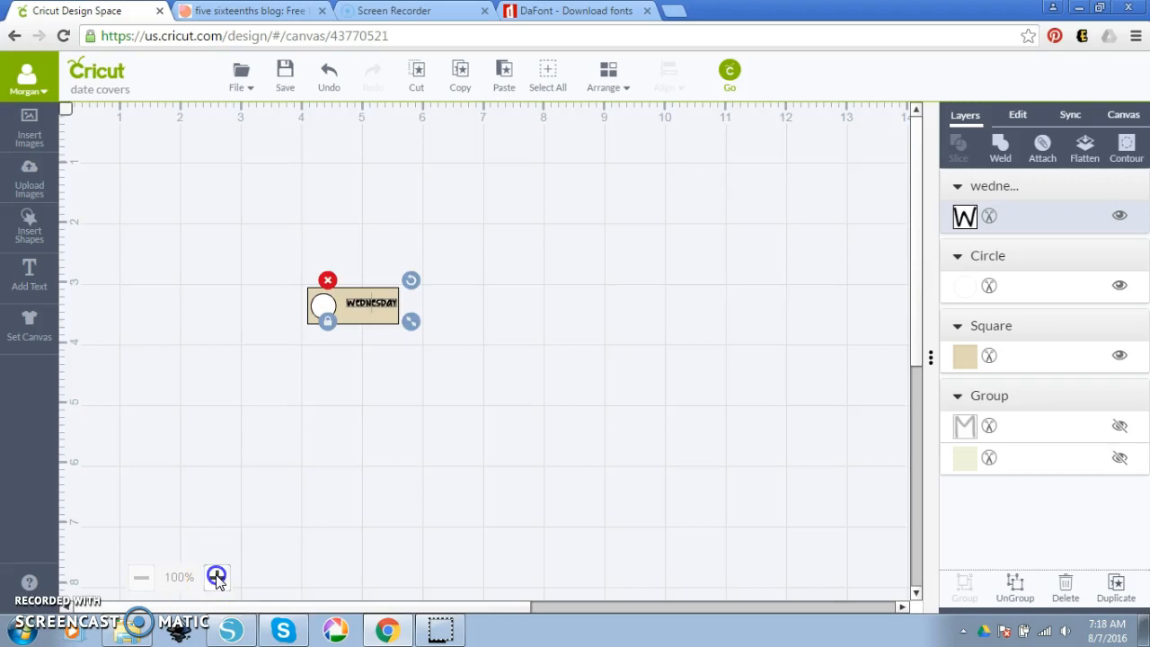
pyautogui.click(215, 580)
pyautogui.scroll(1, 620, 485)
pyautogui.scroll(-1, 612, 483)
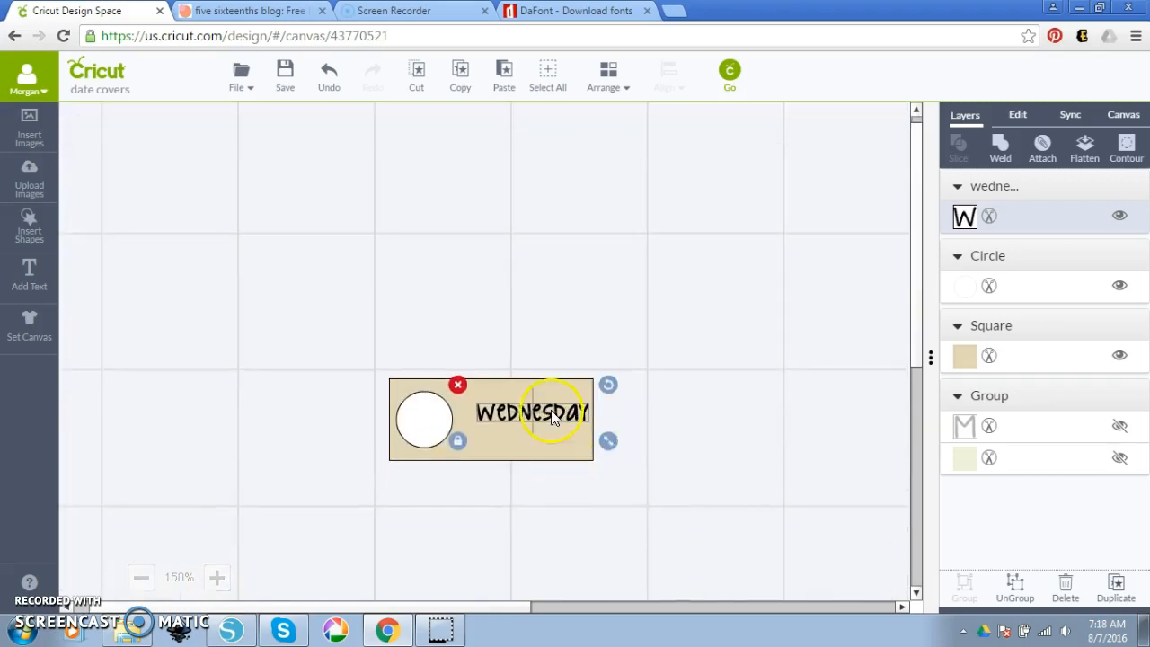
pyautogui.moveTo(533, 410); pyautogui.dragTo(516, 430)
pyautogui.moveTo(593, 461); pyautogui.dragTo(608, 476)
pyautogui.moveTo(518, 427); pyautogui.dragTo(510, 428)
pyautogui.moveTo(600, 461); pyautogui.dragTo(609, 471)
pyautogui.click(659, 402)
# Center the white circle vertically with the cream rectangle
pyautogui.click(422, 411)
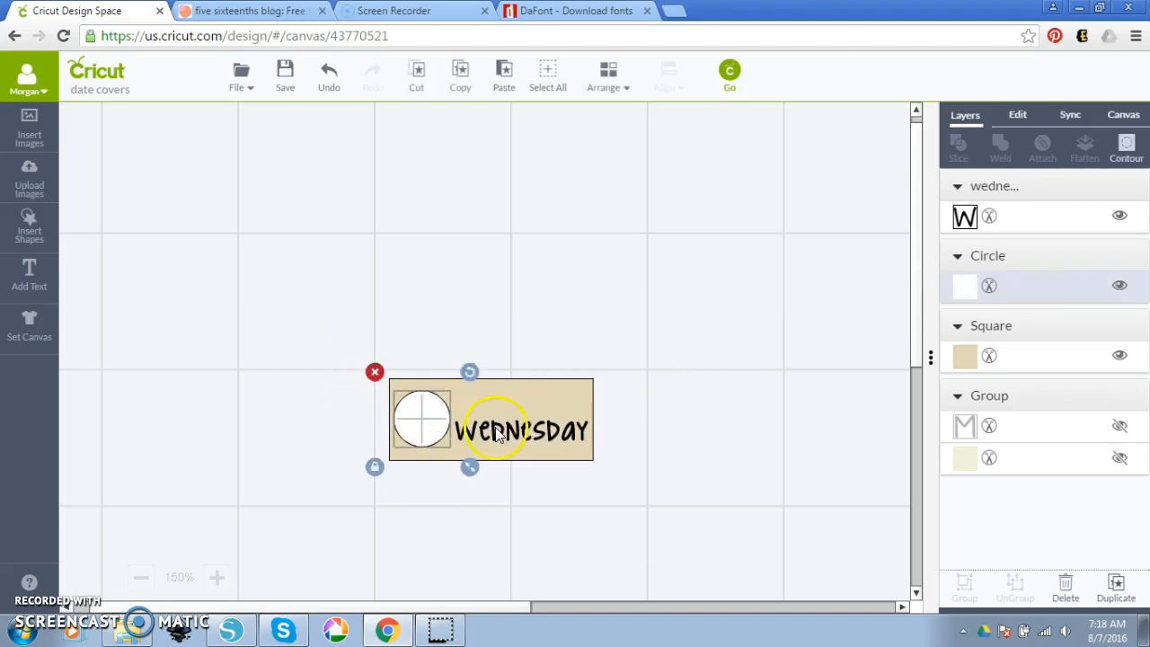
pyautogui.keyDown('shift'); pyautogui.click(531, 409); pyautogui.keyUp('shift')
pyautogui.click(673, 88)
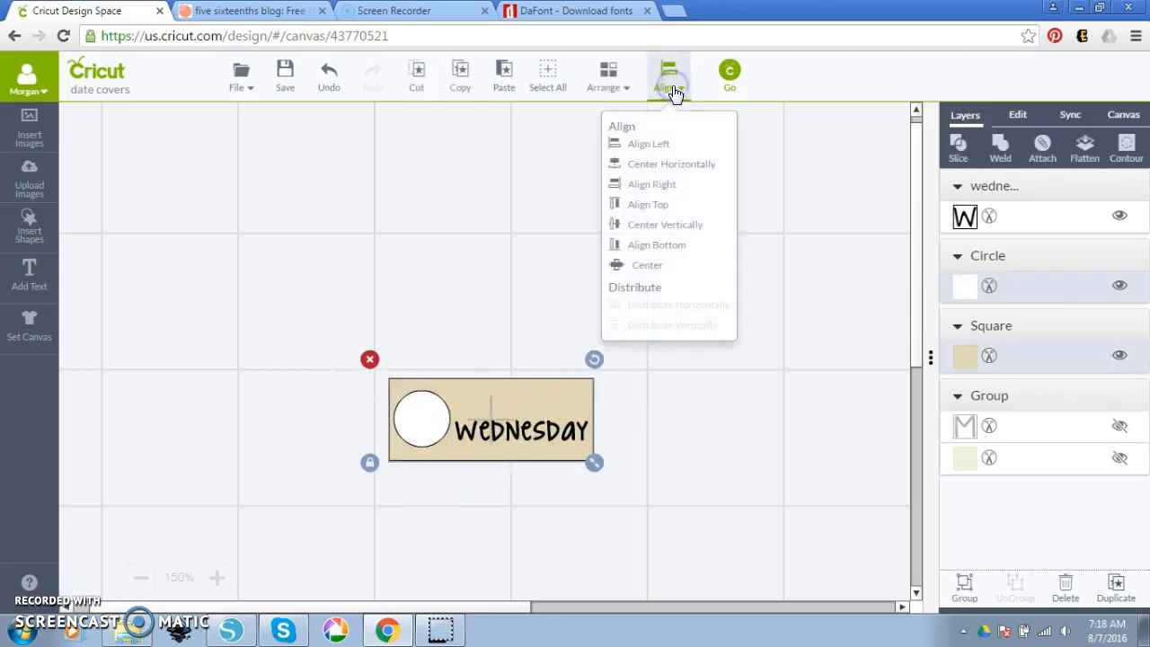
pyautogui.click(668, 226)
pyautogui.click(686, 431)
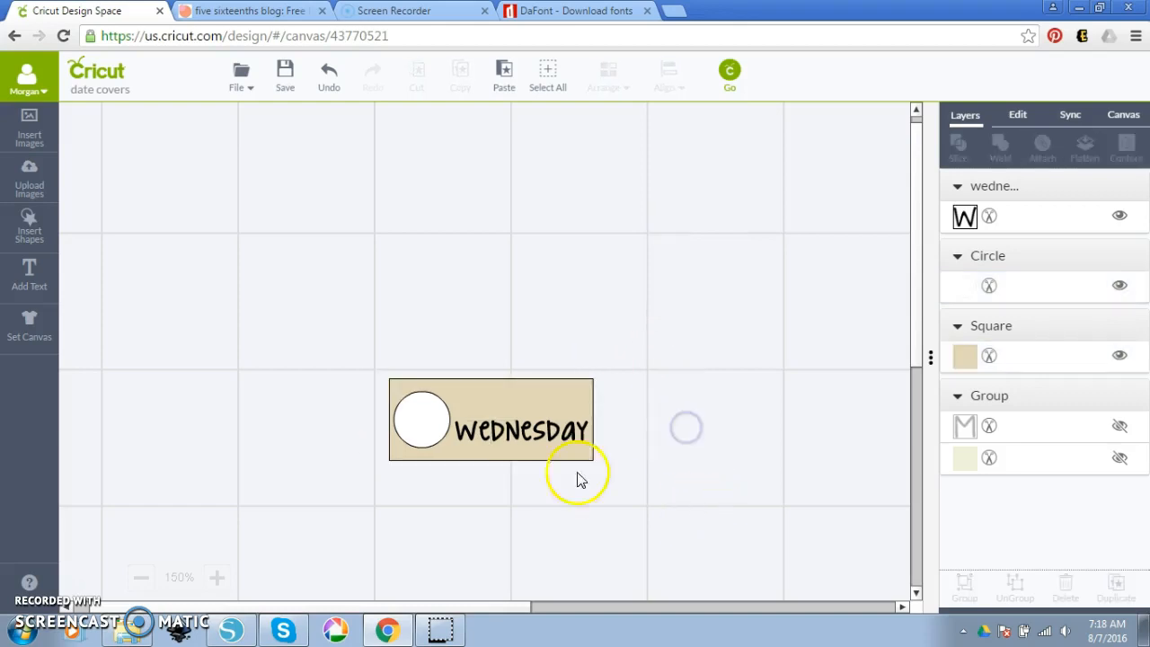
pyautogui.click(567, 437)
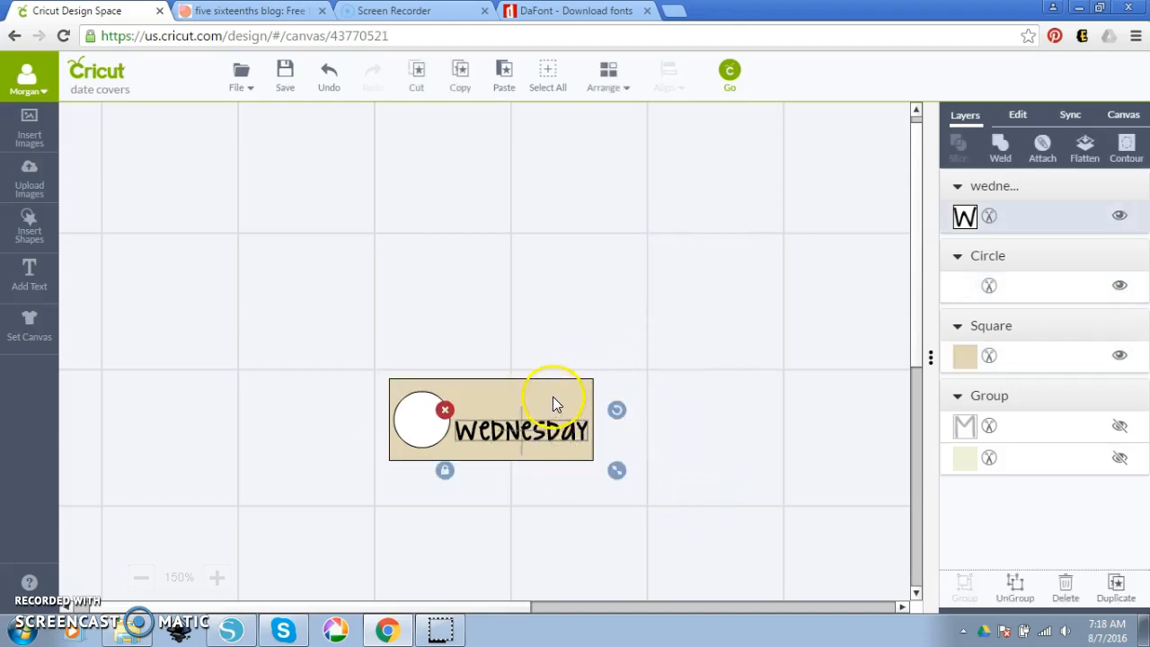
pyautogui.click(739, 419)
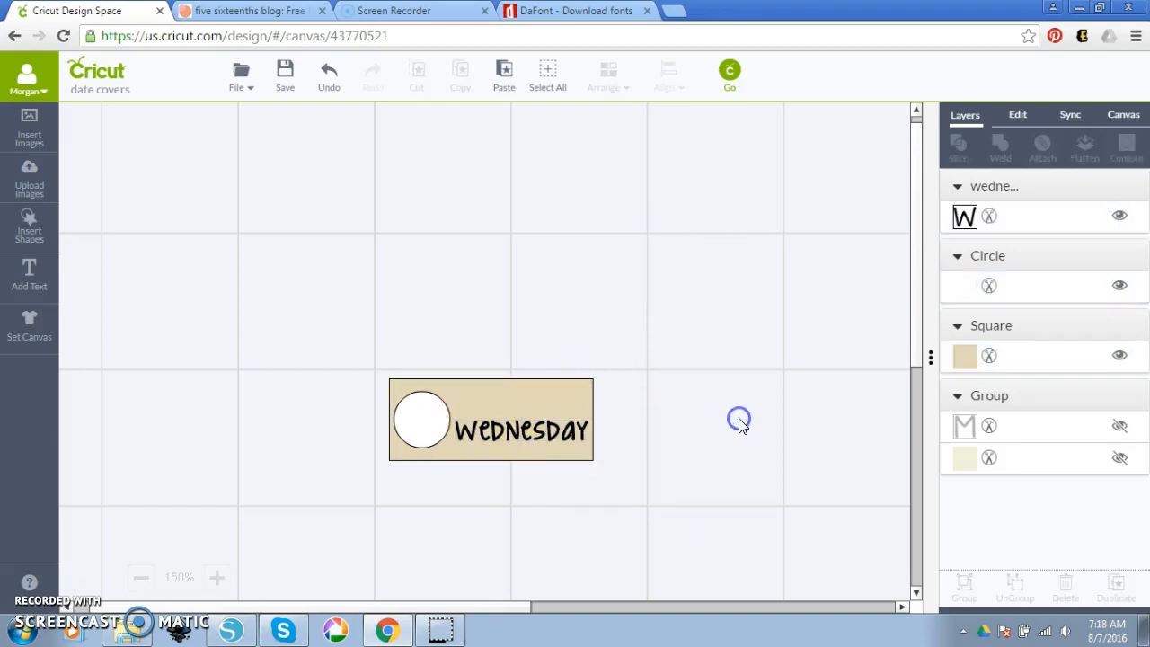
# Select the cream rectangle, the white circle and the weekday text together
pyautogui.click(141, 577)
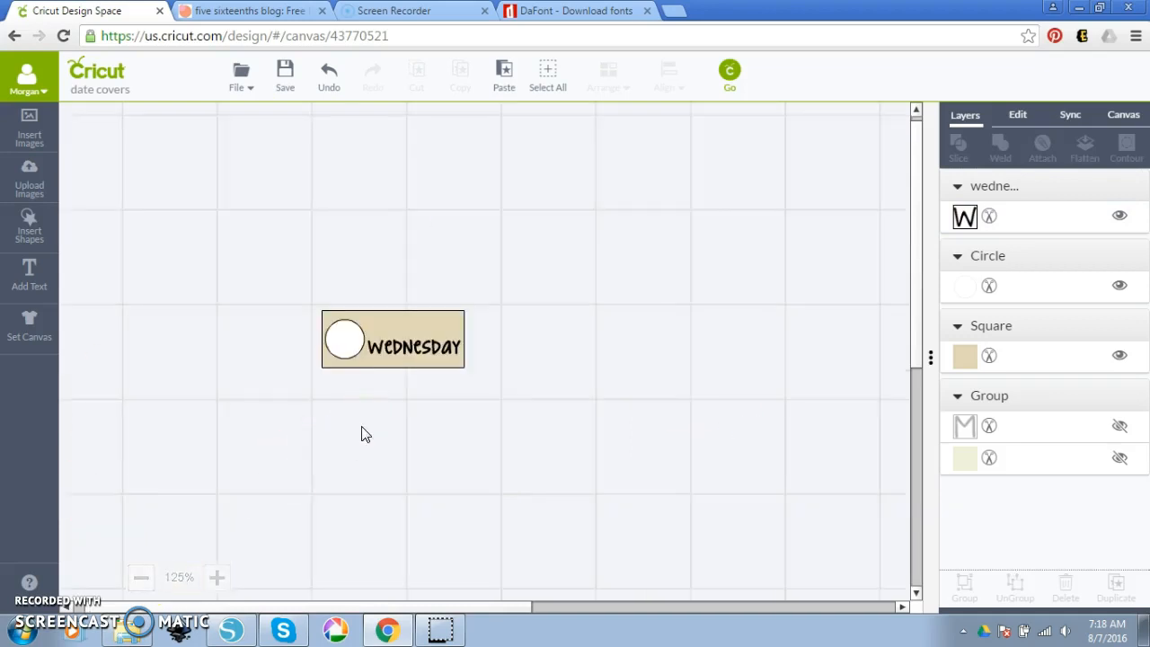
pyautogui.click(404, 318)
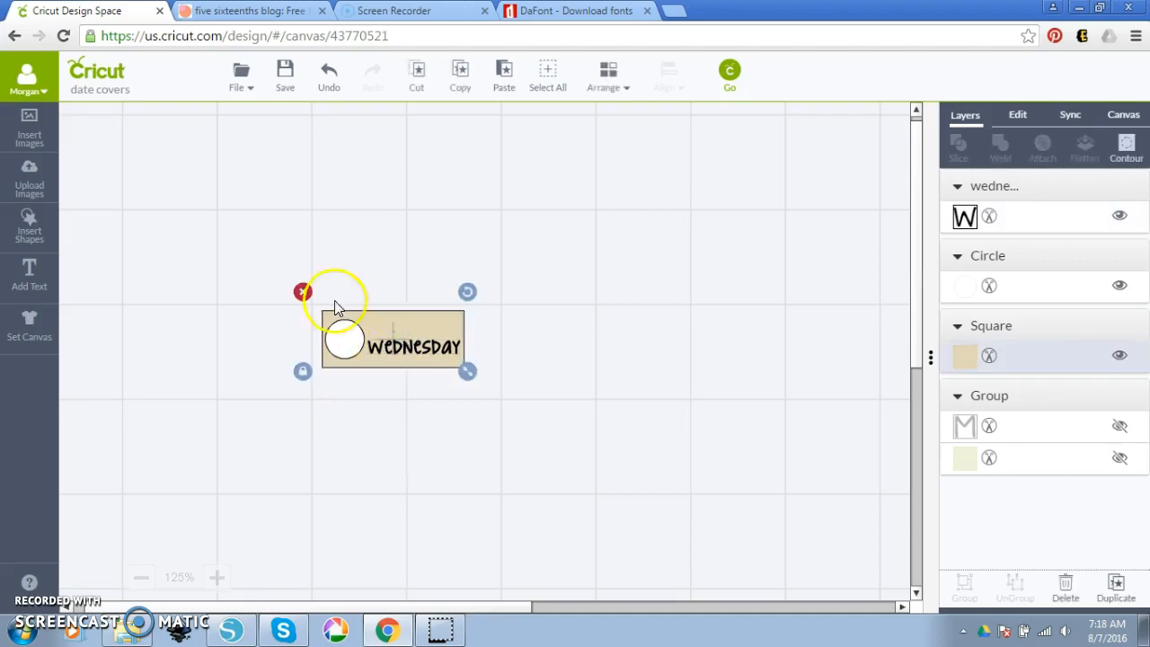
pyautogui.moveTo(266, 270); pyautogui.dragTo(510, 435)
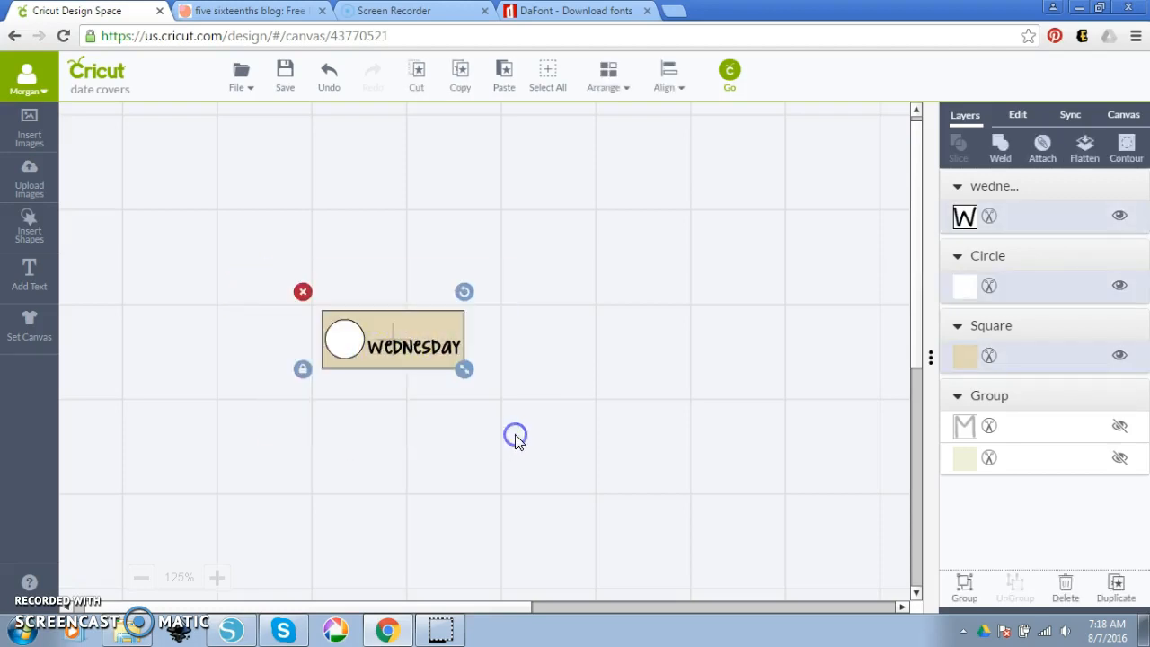
pyautogui.moveTo(233, 231); pyautogui.dragTo(532, 454)
pyautogui.scroll(-2, 434, 355)
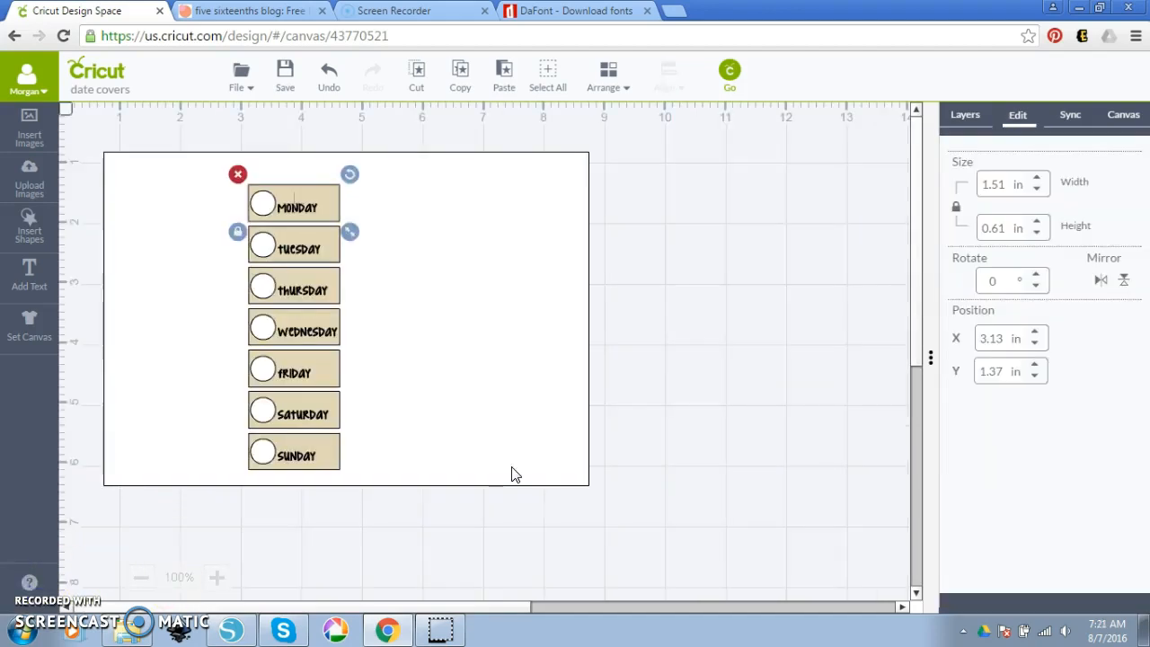
# Shift the large white rectangle behind the weekday labels right to about X 1.33, Y 0.84 in
pyautogui.click(349, 520)
pyautogui.moveTo(366, 548); pyautogui.dragTo(205, 160)
pyautogui.click(461, 561)
pyautogui.moveTo(464, 395); pyautogui.dragTo(506, 395)
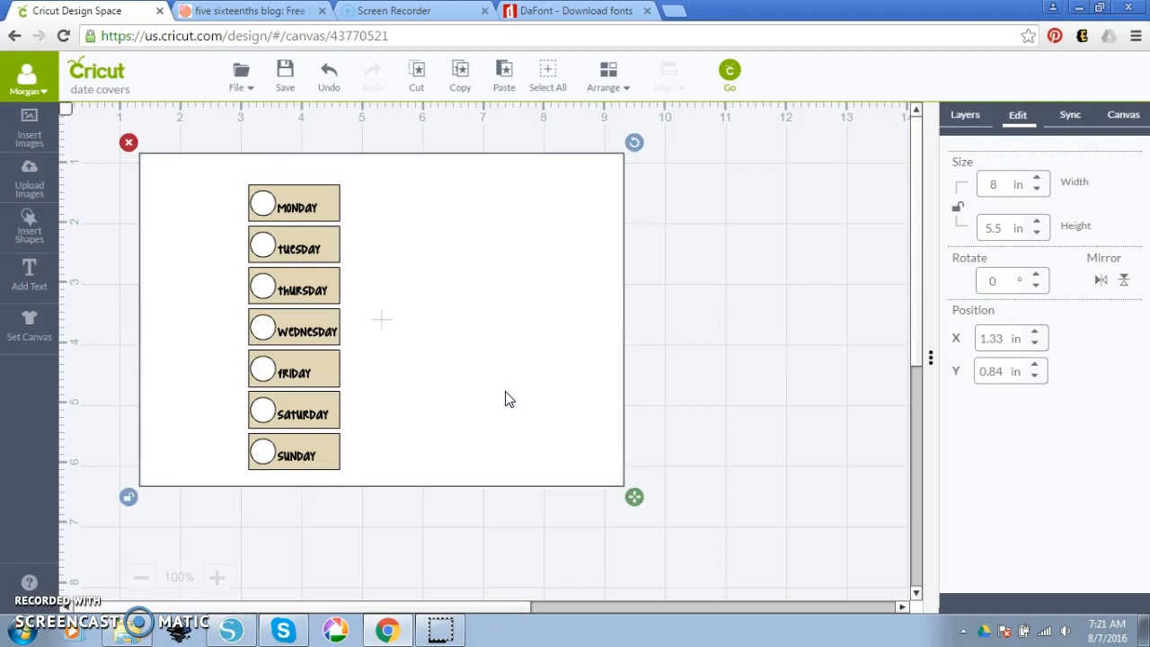
pyautogui.click(389, 260)
pyautogui.click(406, 173)
pyautogui.click(420, 456)
# Select the complete Monday label at the top of the label column
pyautogui.click(294, 202)
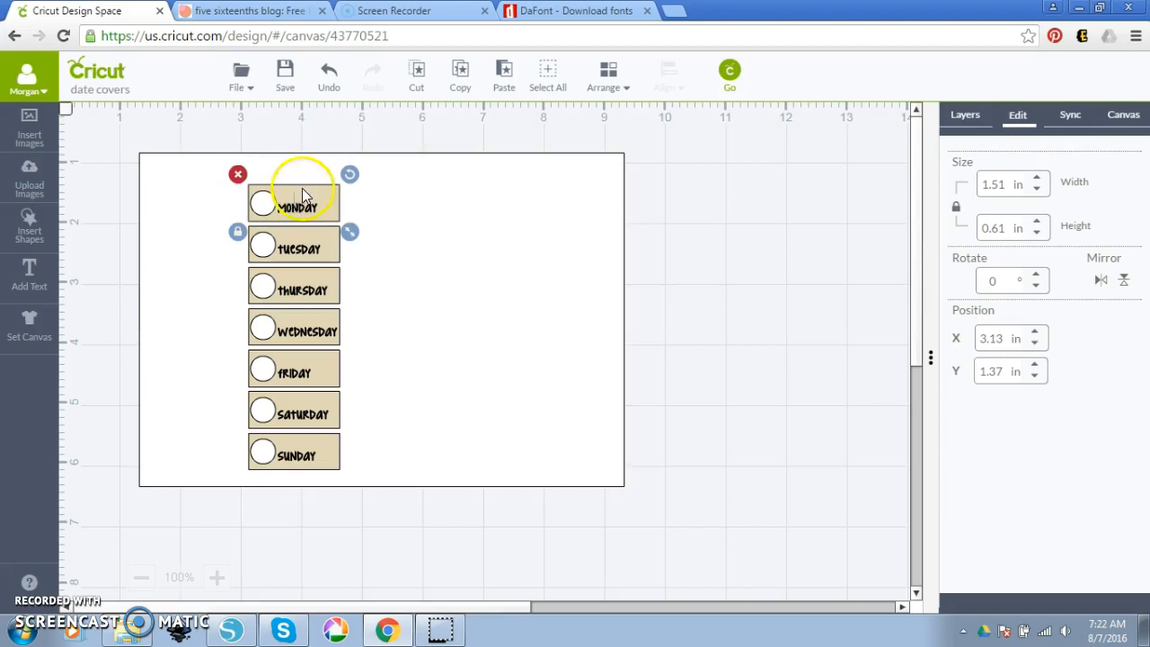
pyautogui.click(235, 115)
pyautogui.click(264, 199)
pyautogui.click(220, 131)
pyautogui.moveTo(220, 131); pyautogui.dragTo(364, 254)
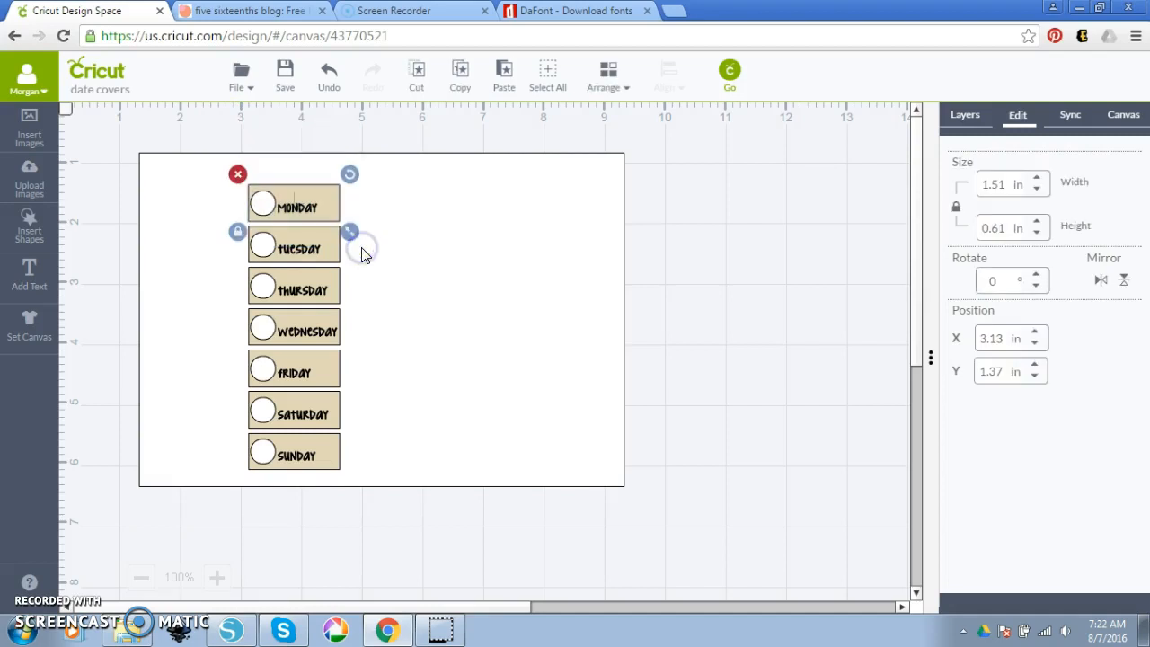
# Align the Monday label to the top edge of the large white rectangle
pyautogui.rightClick(302, 202)
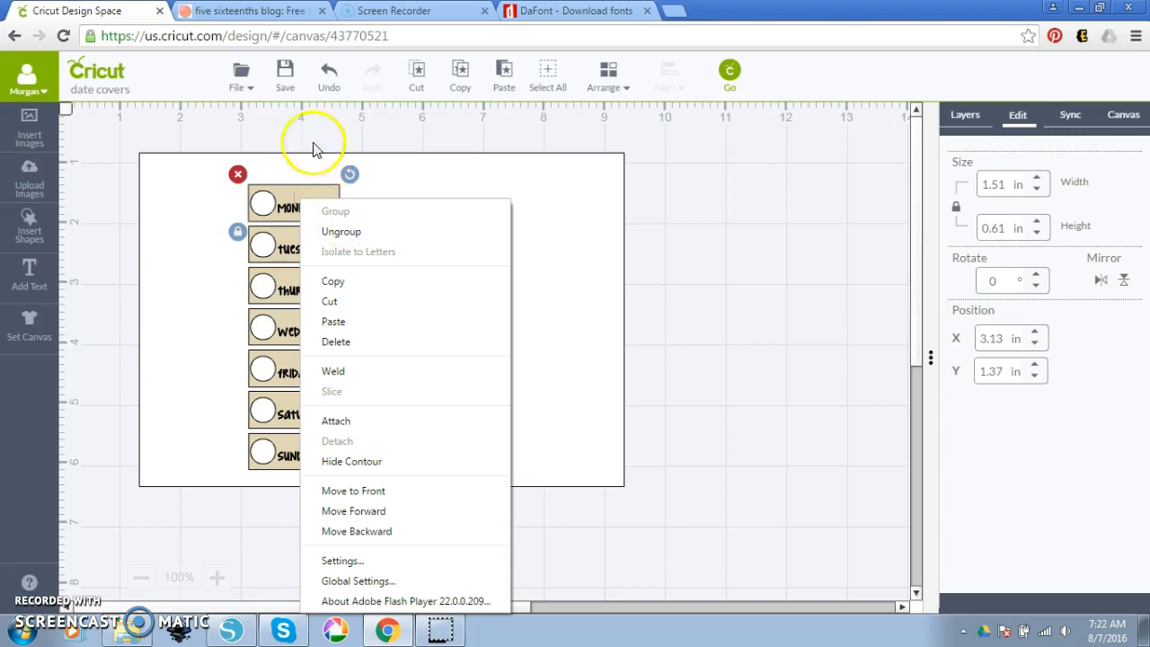
pyautogui.click(306, 116)
pyautogui.click(306, 194)
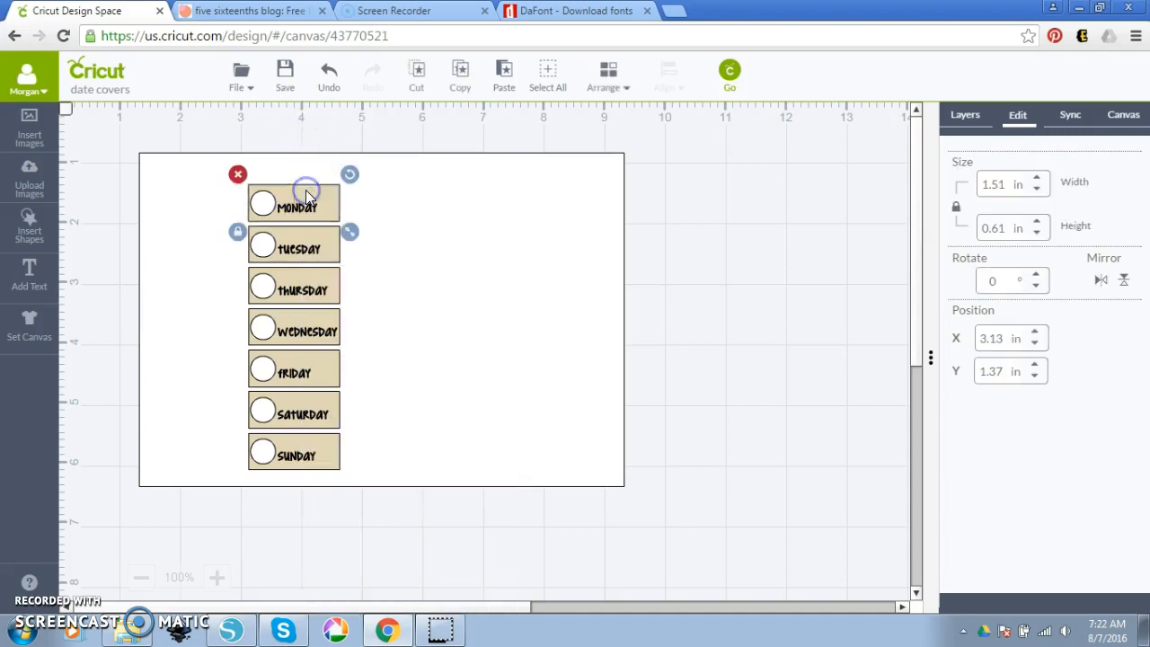
pyautogui.click(517, 226)
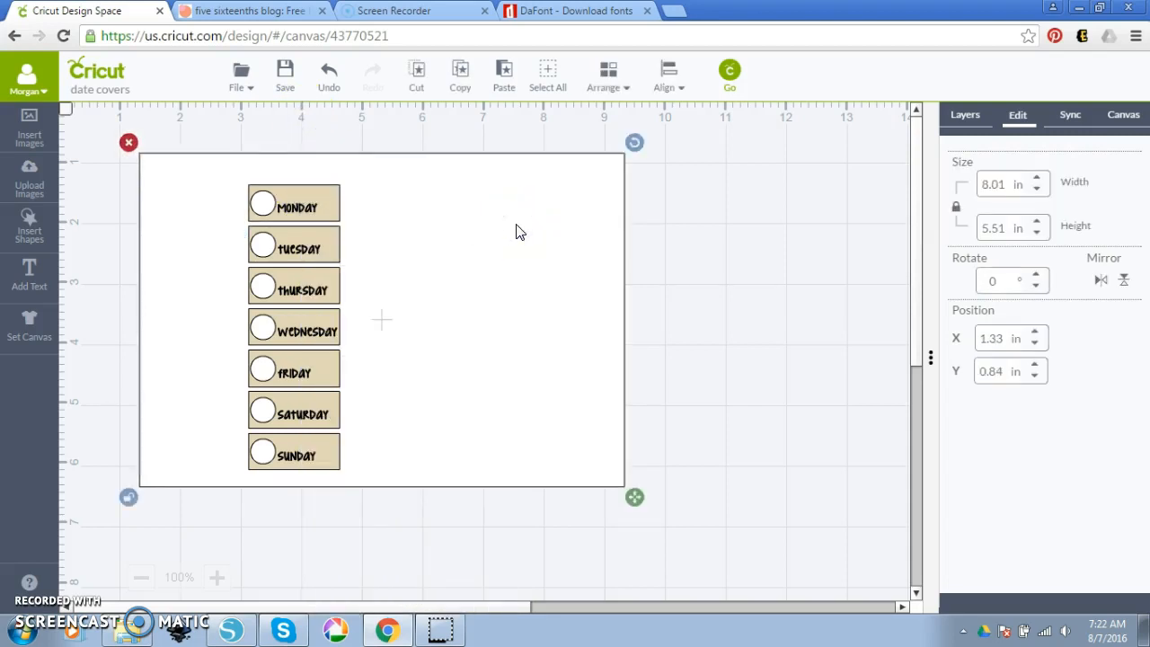
pyautogui.click(674, 81)
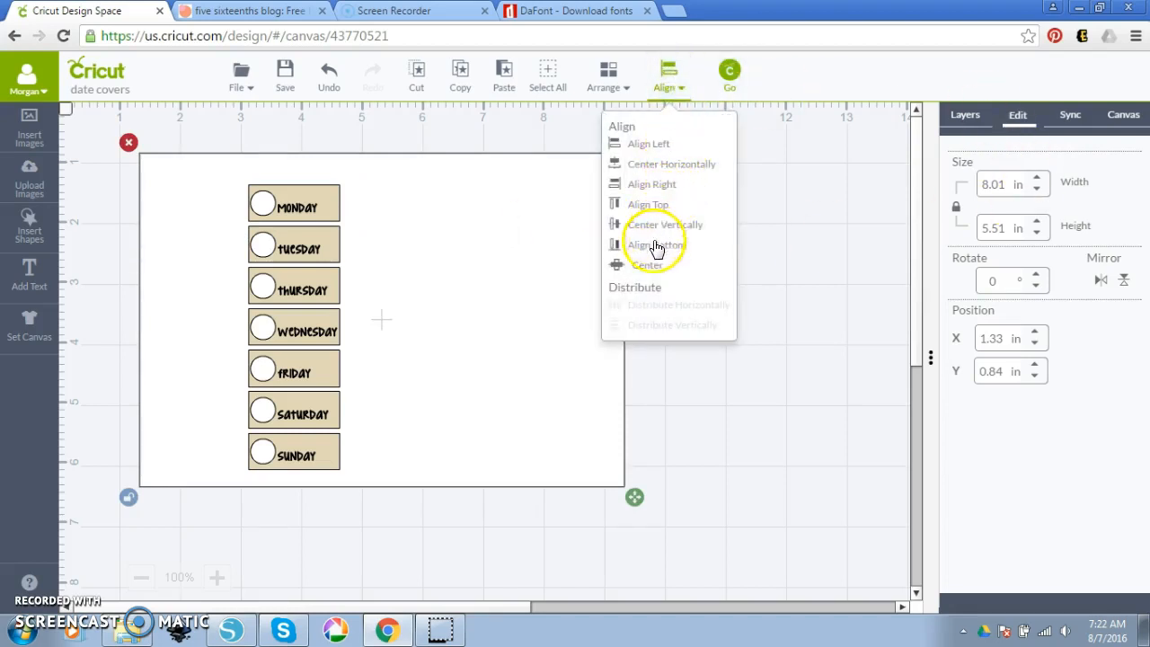
pyautogui.click(649, 205)
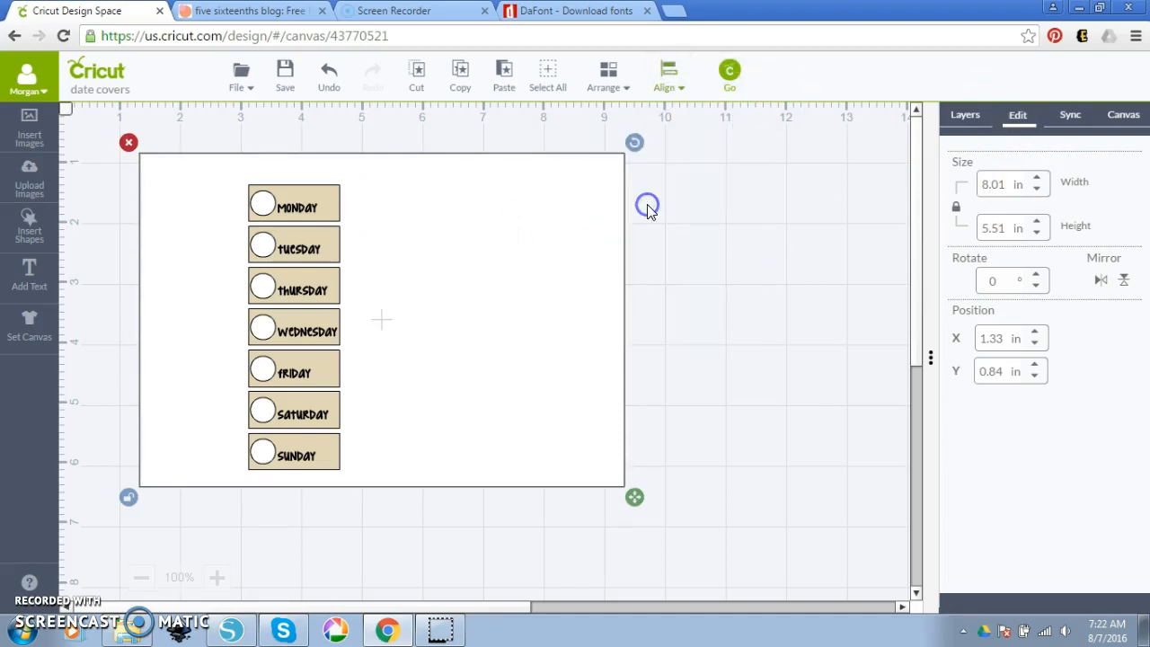
pyautogui.click(689, 265)
# Align the Sunday label to the bottom edge of the large white rectangle
pyautogui.click(301, 444)
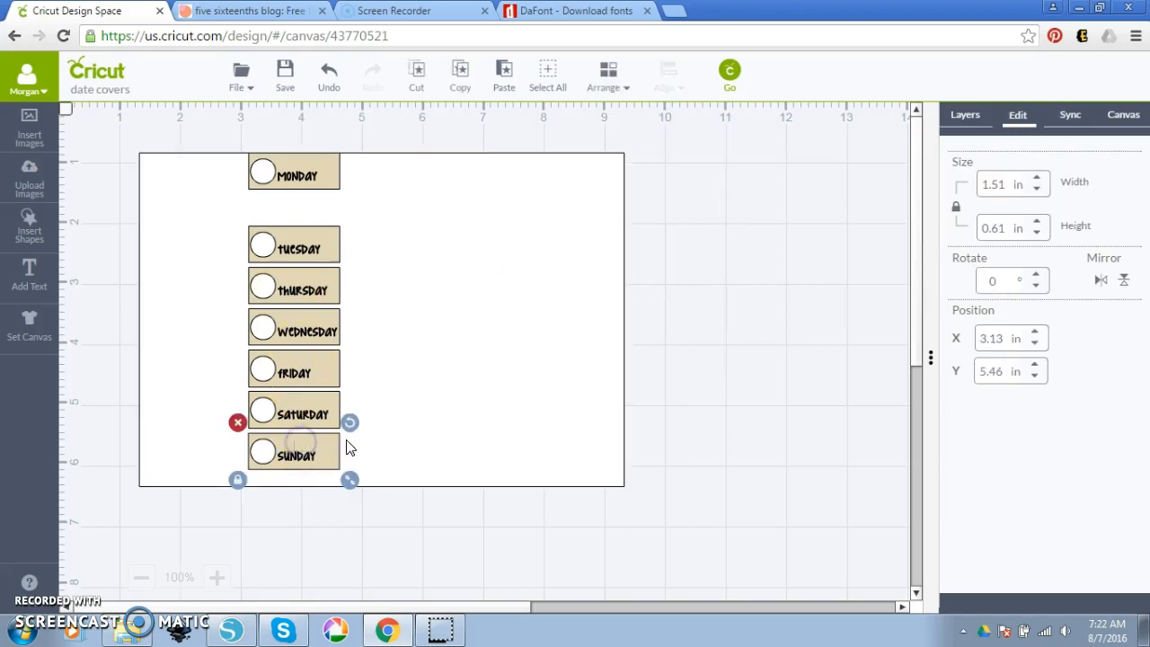
pyautogui.click(421, 445)
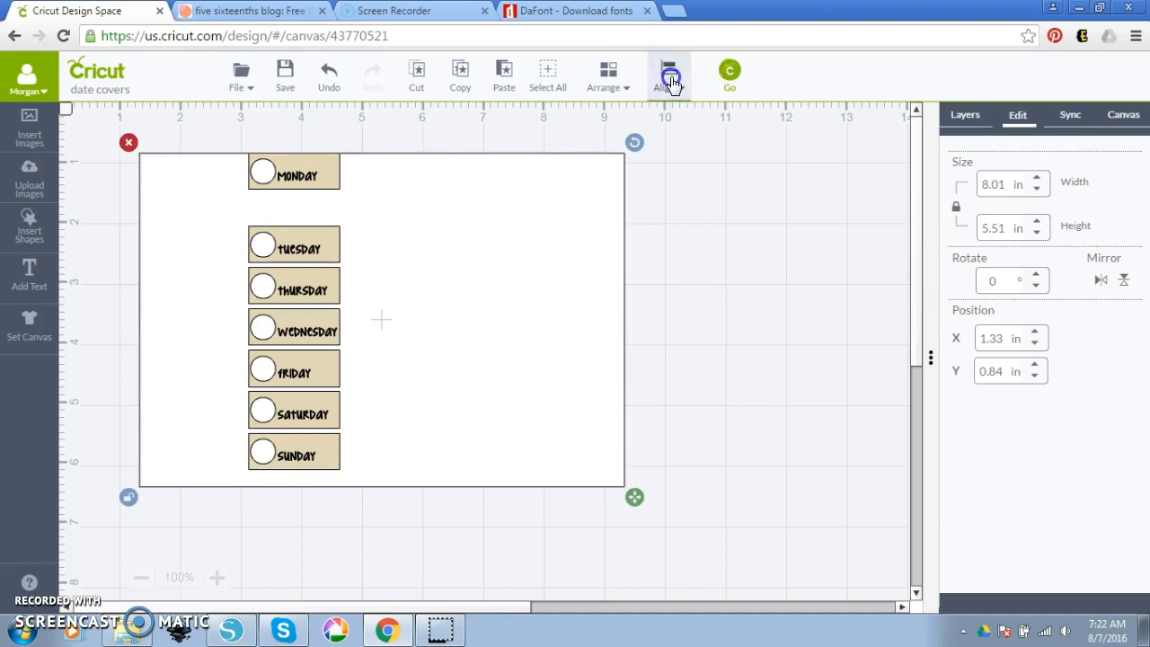
pyautogui.click(671, 76)
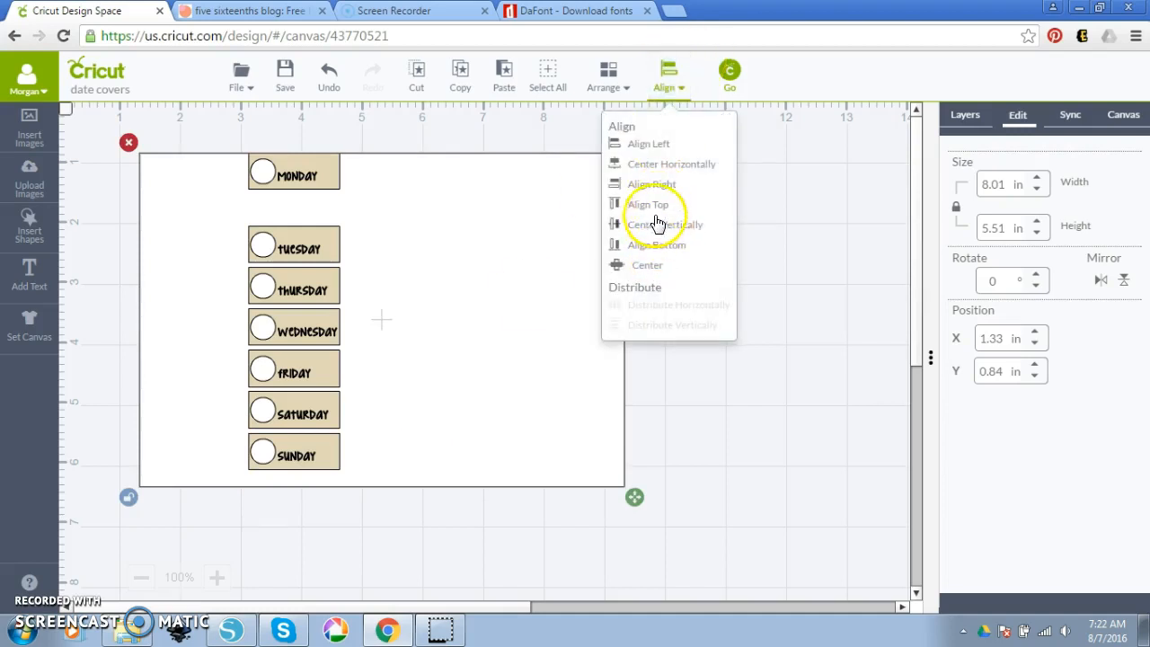
pyautogui.click(654, 252)
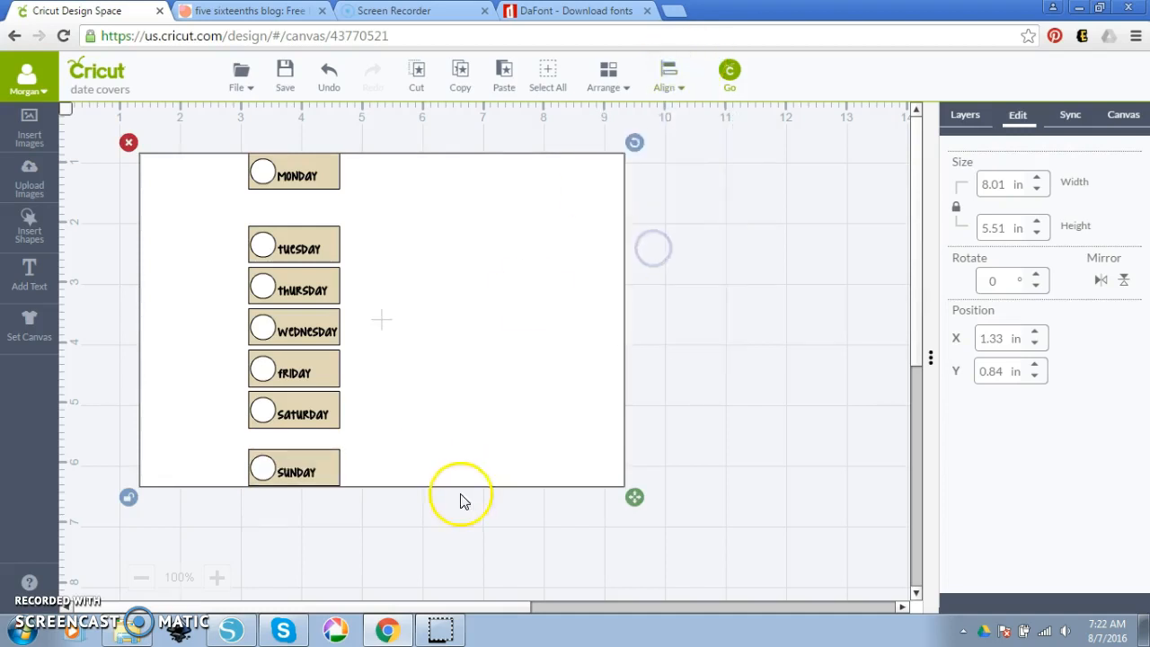
pyautogui.click(429, 501)
# Select all seven weekday labels, save the project and distribute the labels vertically
pyautogui.moveTo(375, 555); pyautogui.dragTo(187, 119)
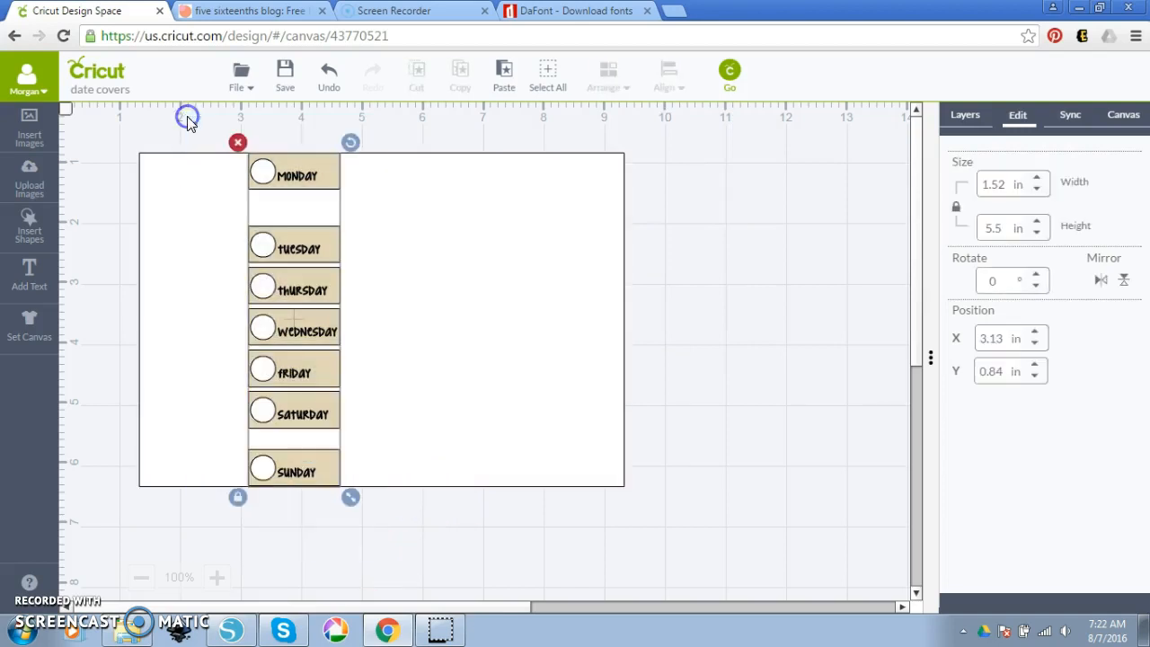
pyautogui.click(283, 66)
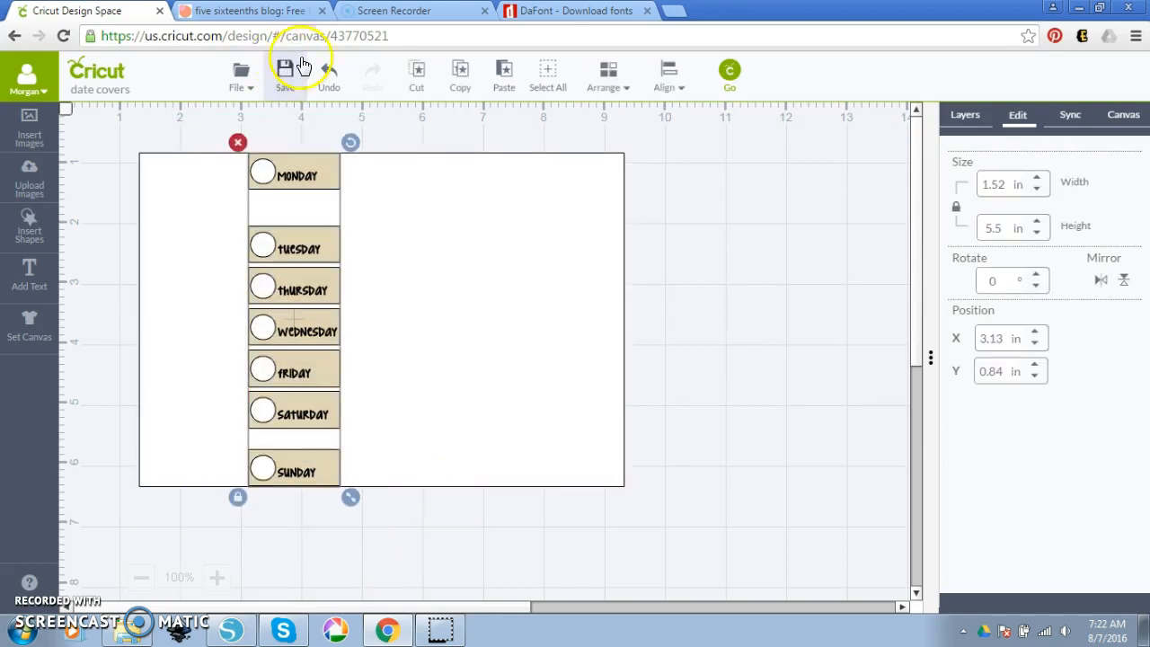
pyautogui.click(663, 81)
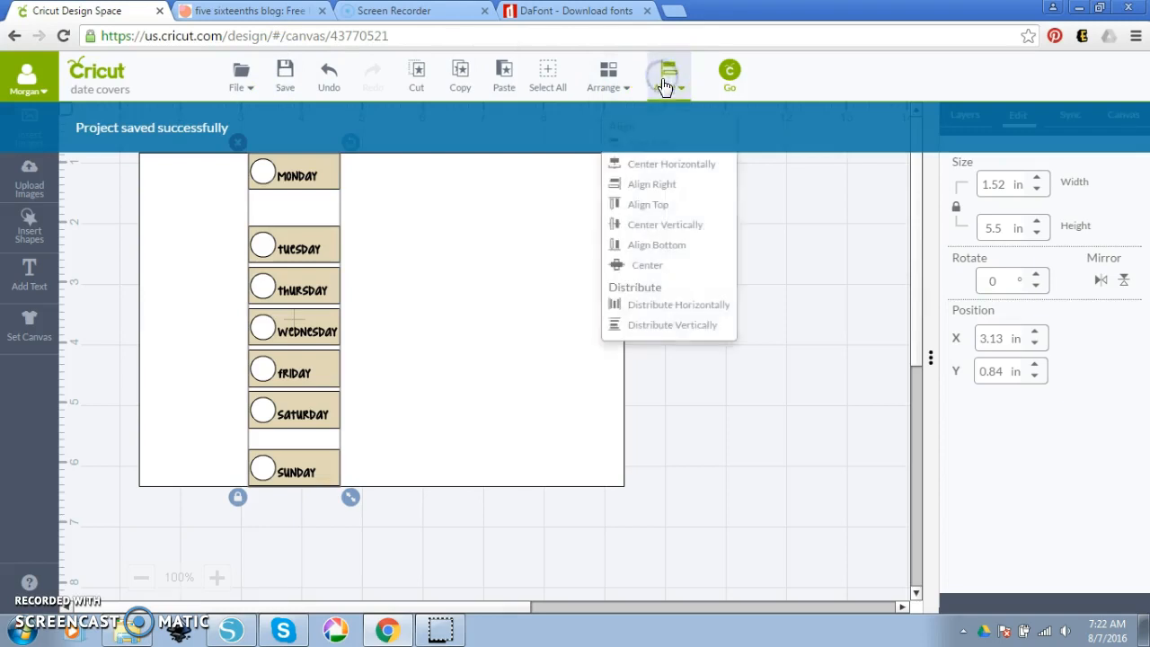
pyautogui.click(682, 327)
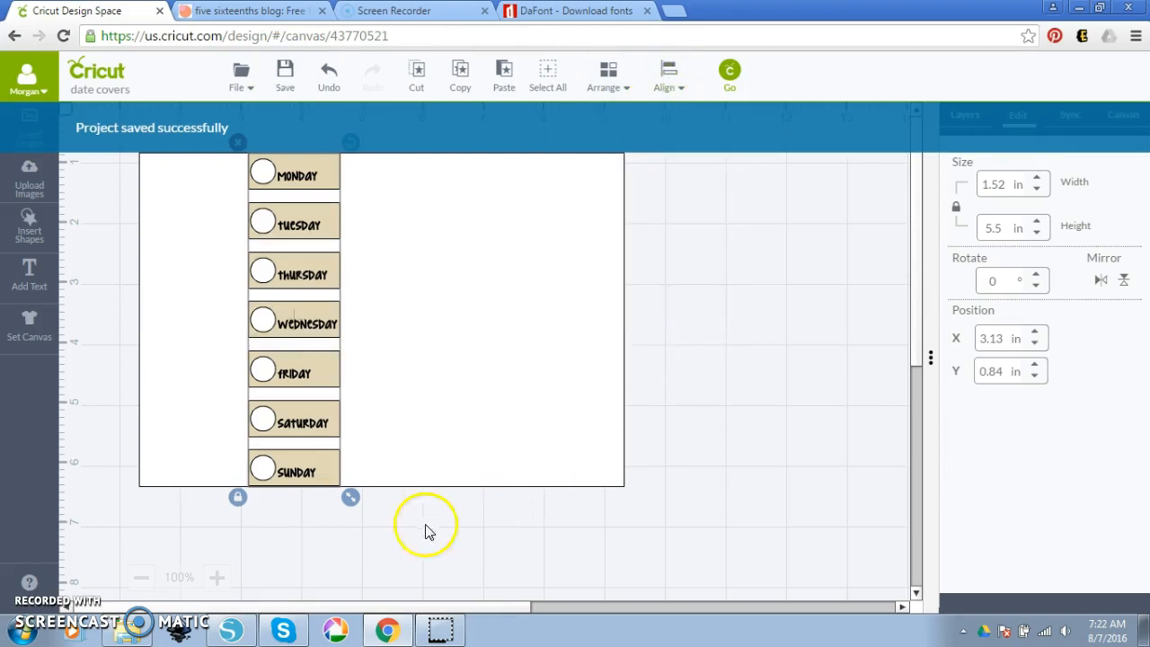
# Group the seven weekday labels and align the group to the left edge of the white rectangle
pyautogui.rightClick(313, 220)
pyautogui.click(350, 217)
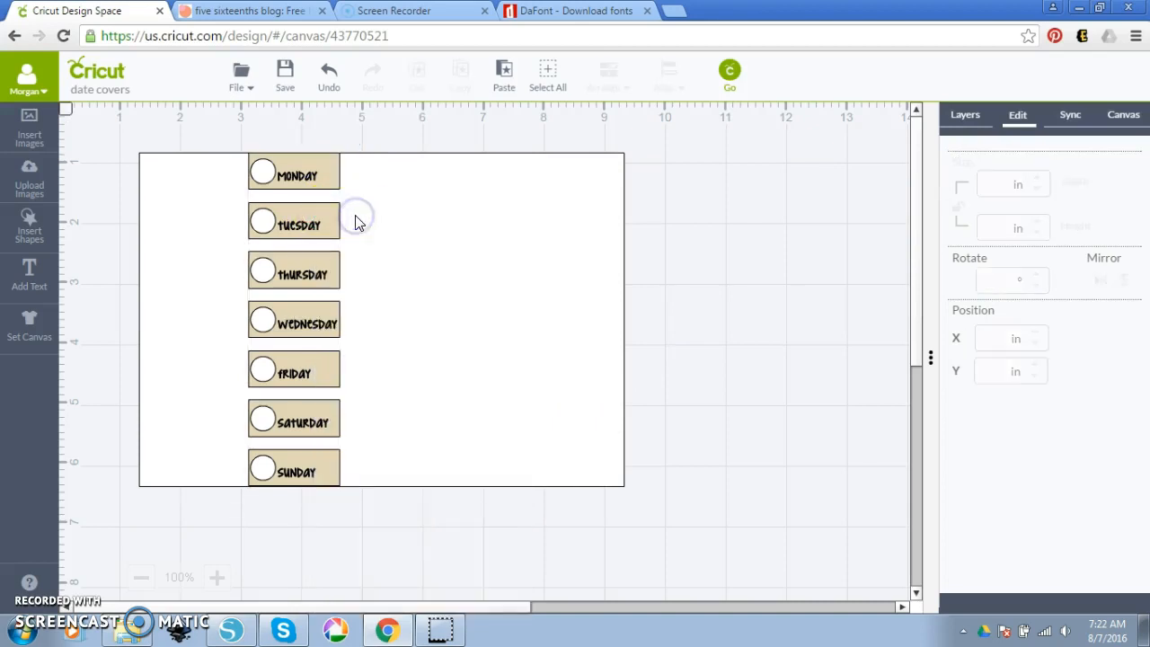
pyautogui.click(316, 272)
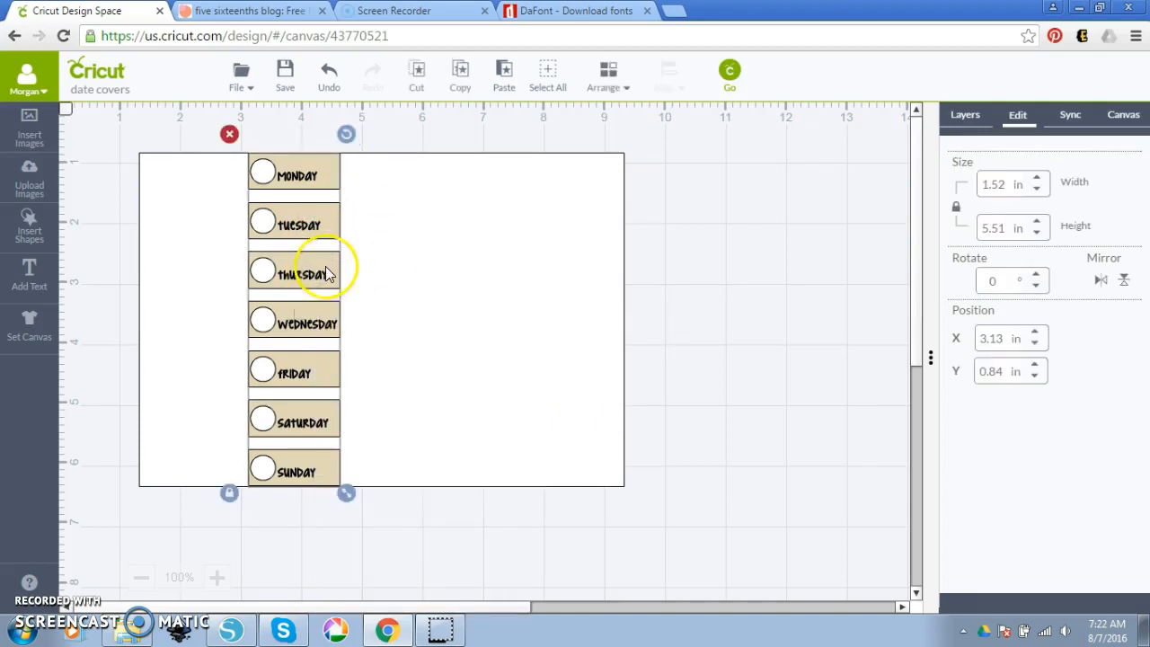
pyautogui.click(409, 314)
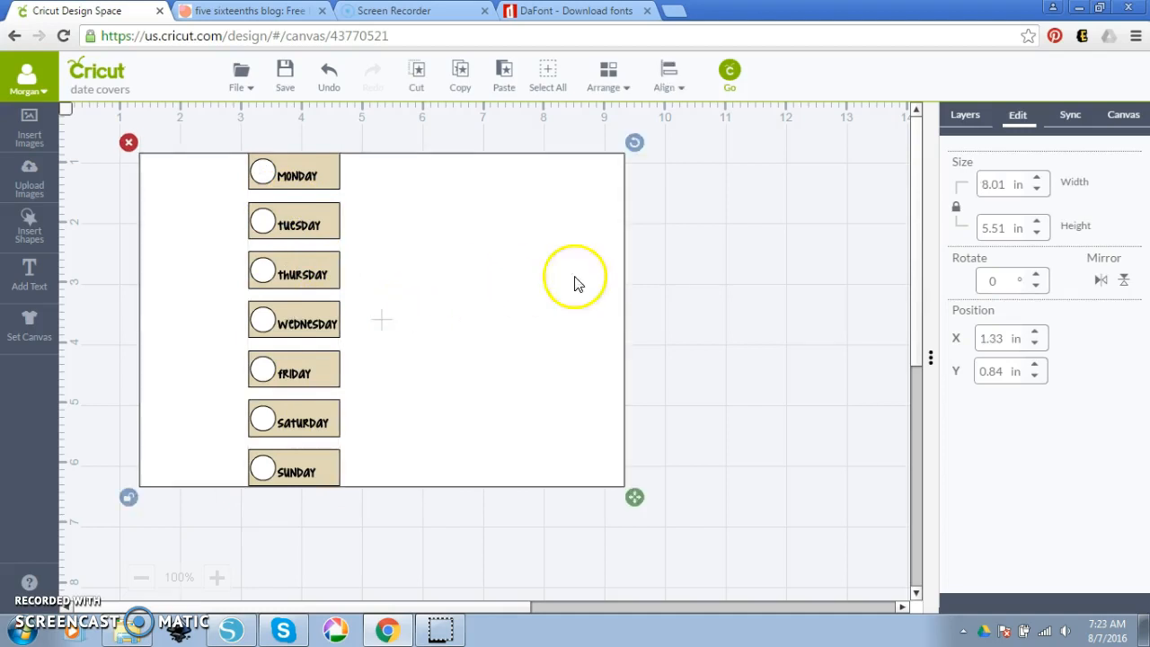
pyautogui.click(677, 81)
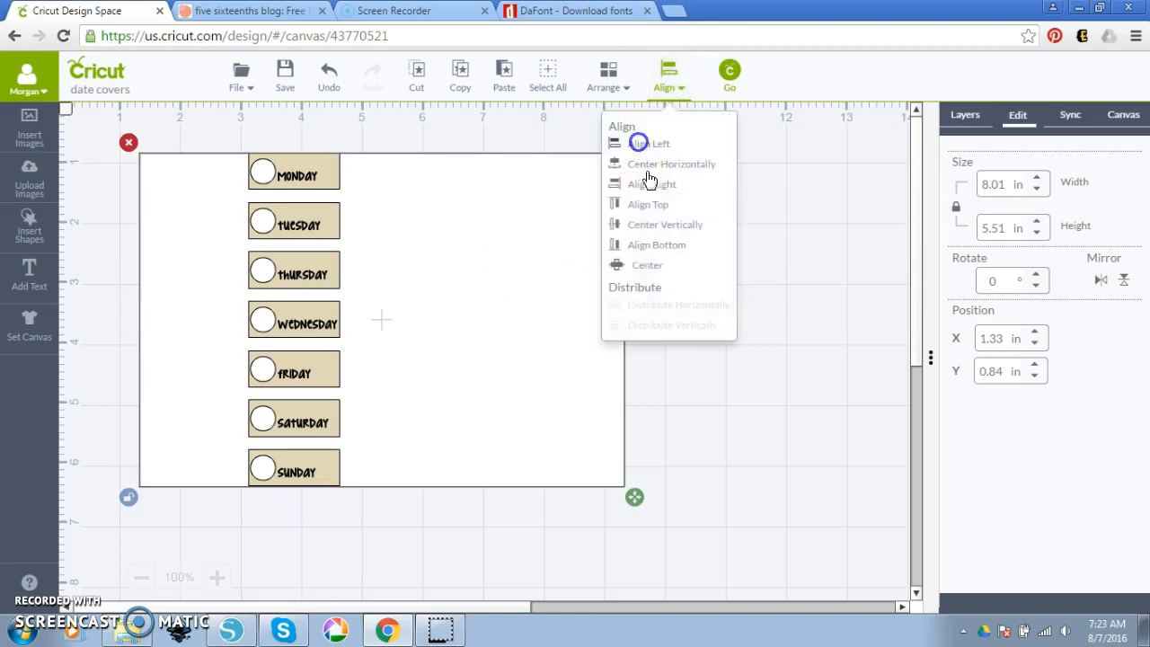
pyautogui.click(638, 142)
pyautogui.click(751, 349)
# Copy the grouped column of weekday labels and paste three duplicates onto the canvas
pyautogui.click(177, 272)
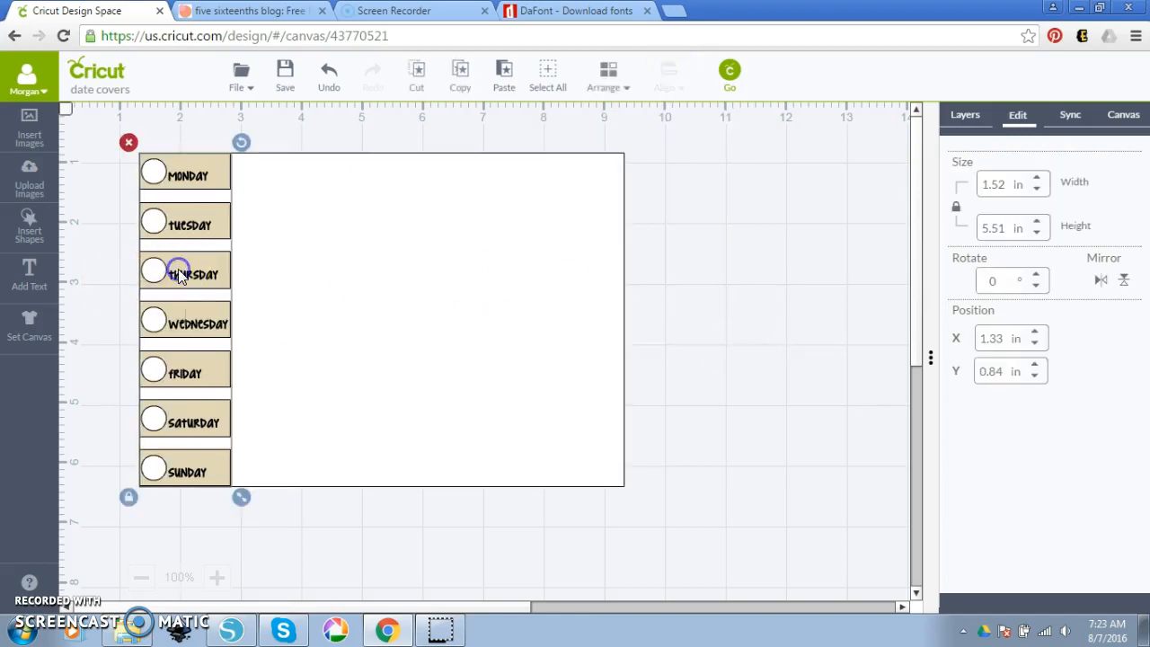
pyautogui.rightClick(178, 271)
pyautogui.click(280, 295)
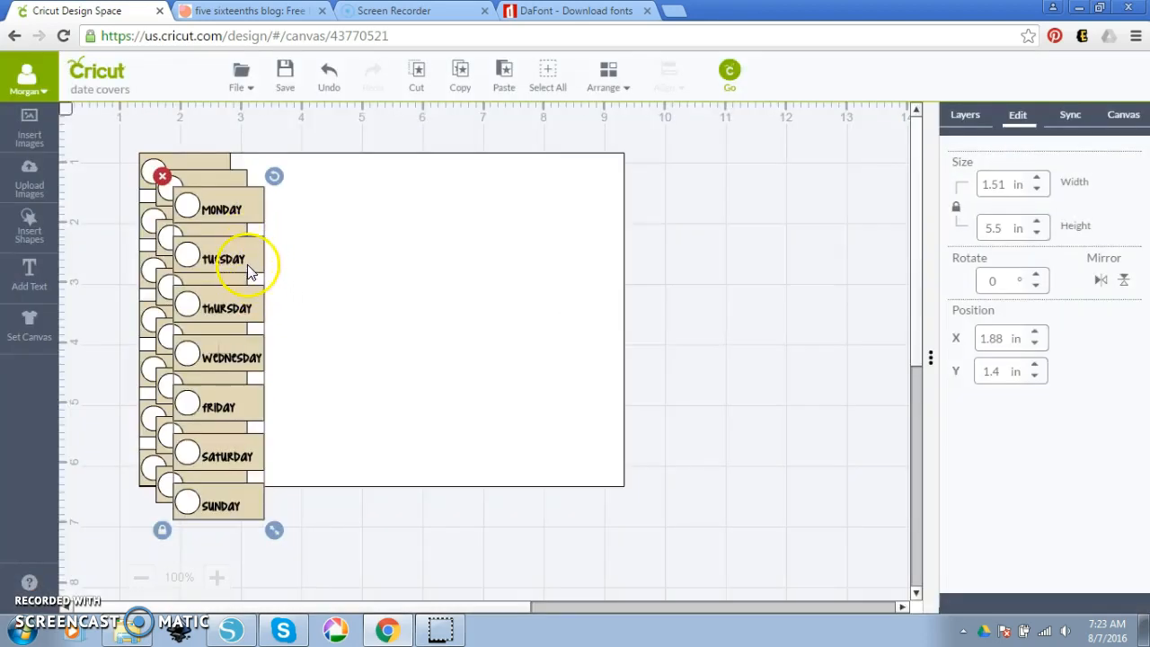
pyautogui.hotkey('ctrl', 'v')
# Place the three pasted label columns side by side next to the original, with the last at about X 6.81, Y 0.84 in
pyautogui.moveTo(248, 273); pyautogui.dragTo(508, 234)
pyautogui.moveTo(253, 252); pyautogui.dragTo(409, 223)
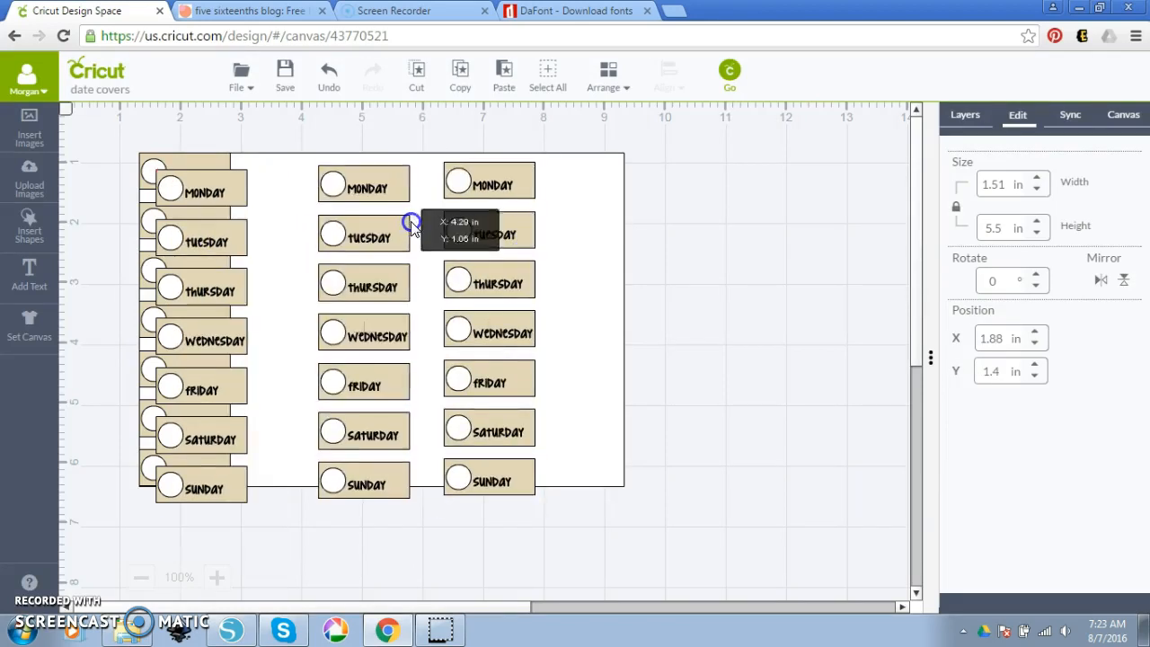
pyautogui.moveTo(239, 232); pyautogui.dragTo(424, 230)
pyautogui.moveTo(490, 267); pyautogui.dragTo(520, 261)
pyautogui.click(709, 308)
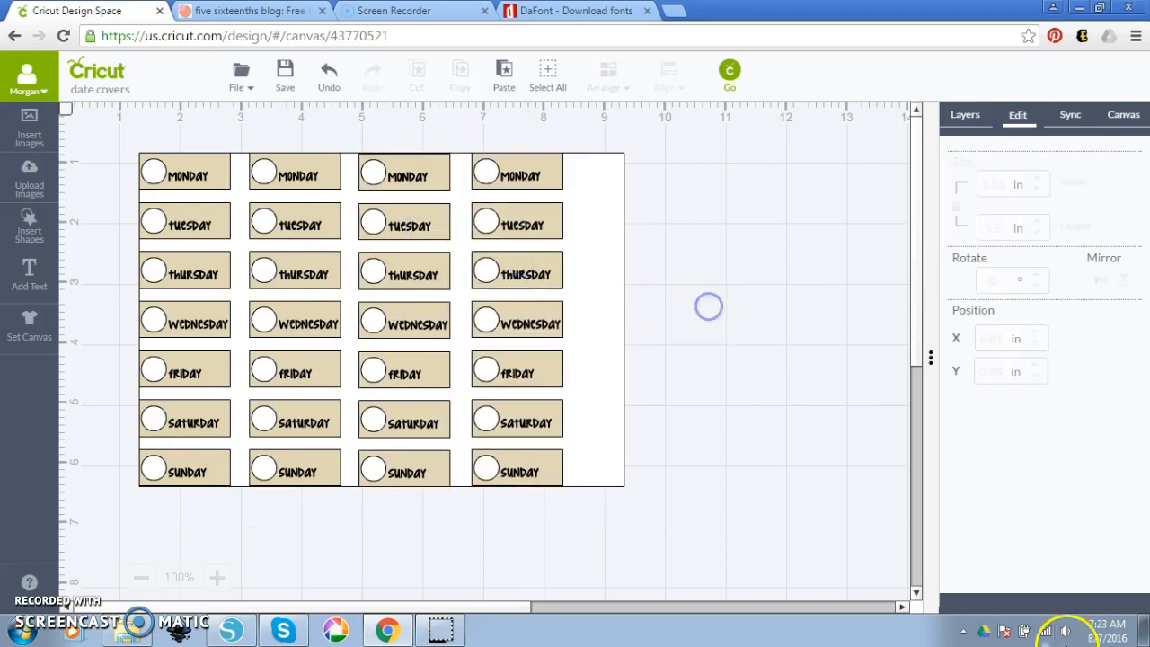
# Check the August 2016 calendar and ungroup the fourth column of weekday labels
pyautogui.click(1111, 631)
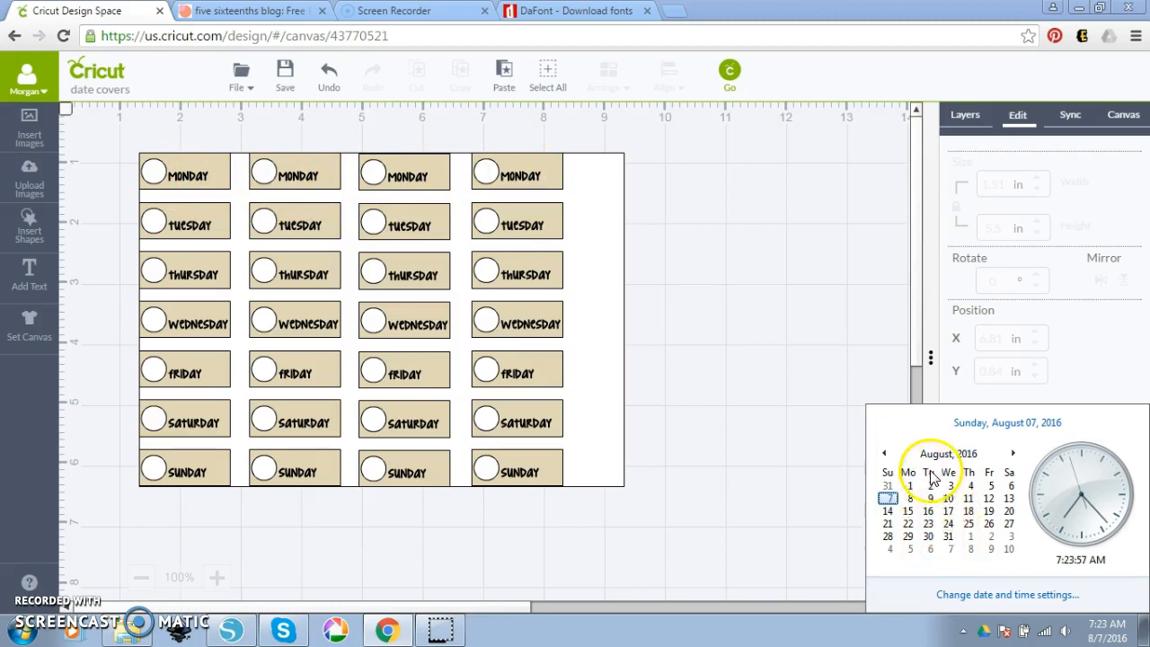
pyautogui.click(677, 434)
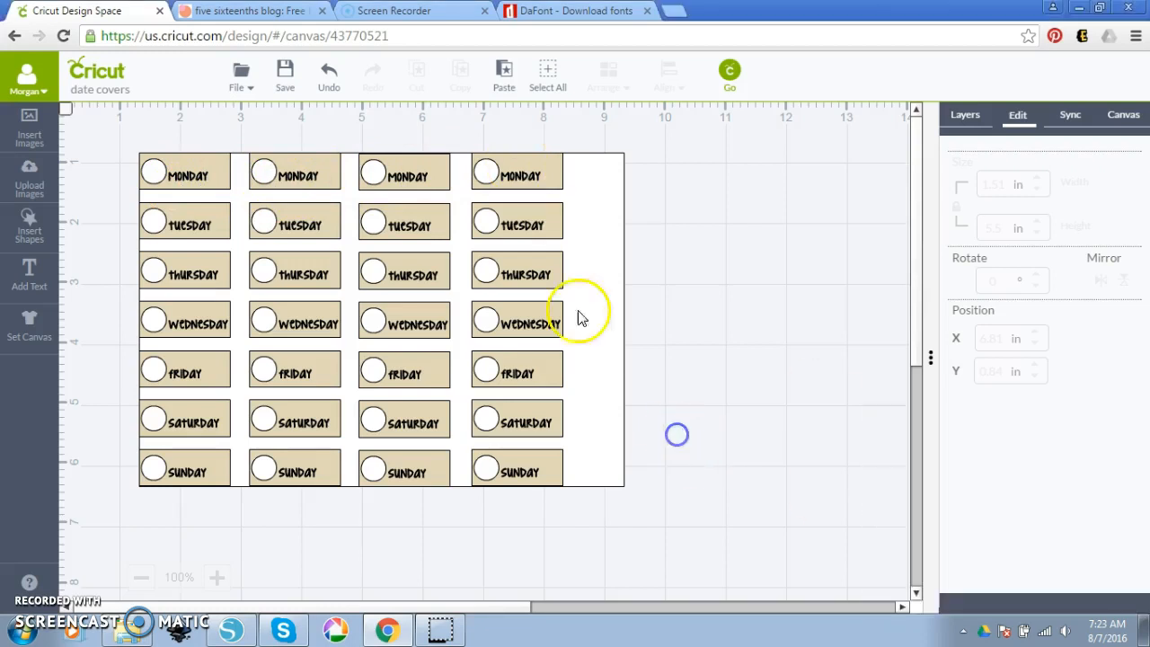
pyautogui.click(519, 178)
pyautogui.rightClick(519, 183)
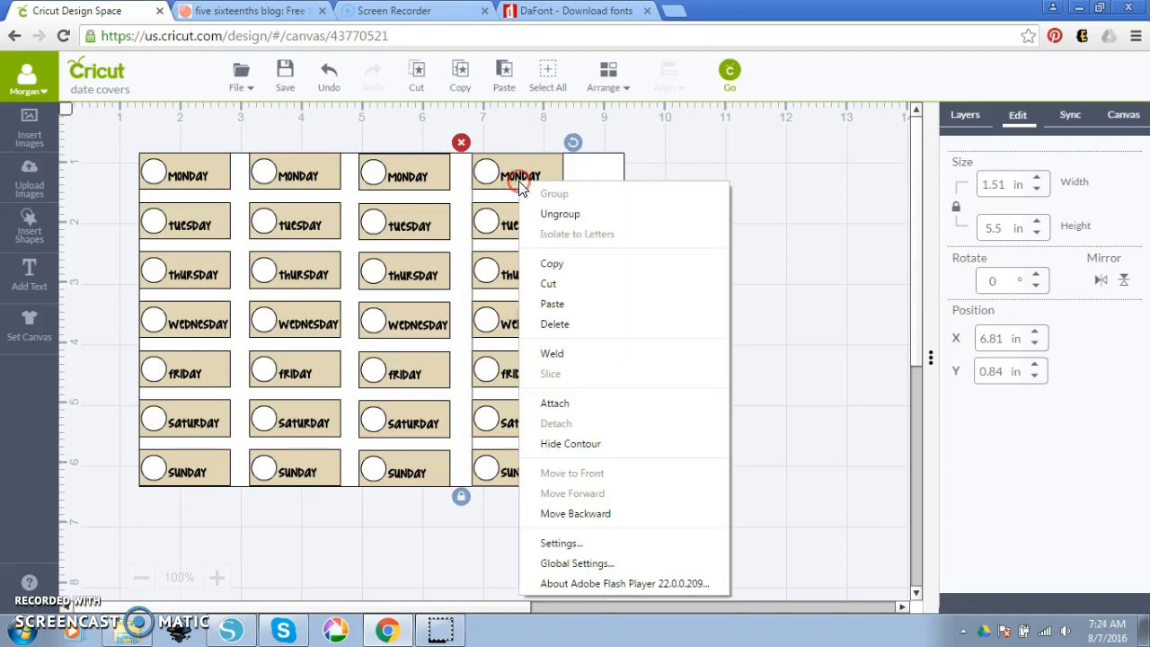
pyautogui.click(566, 217)
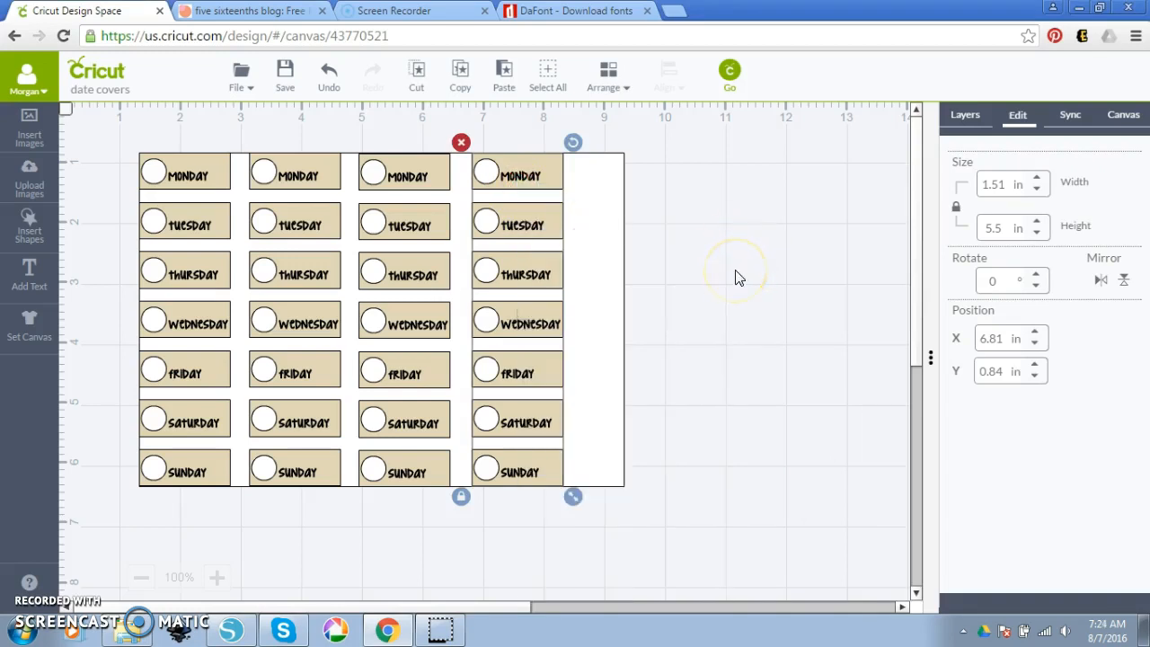
pyautogui.click(227, 285)
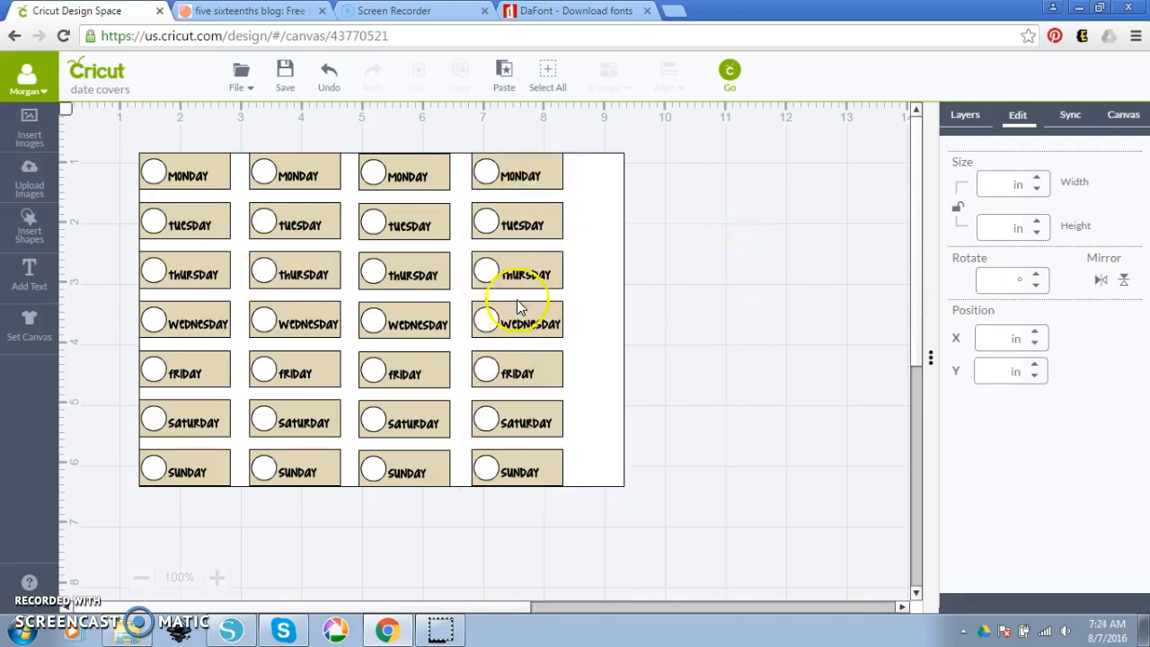
pyautogui.click(703, 330)
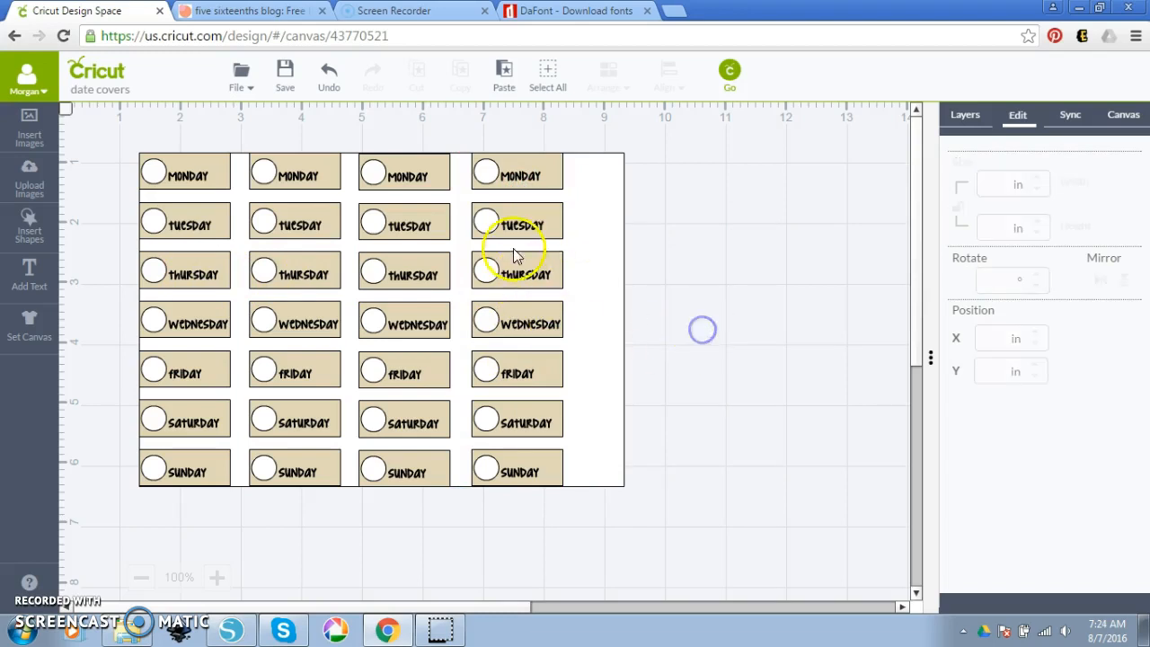
# Copy the Monday, Tuesday and Wednesday labels of the fourth column and paste the duplicates
pyautogui.click(511, 177)
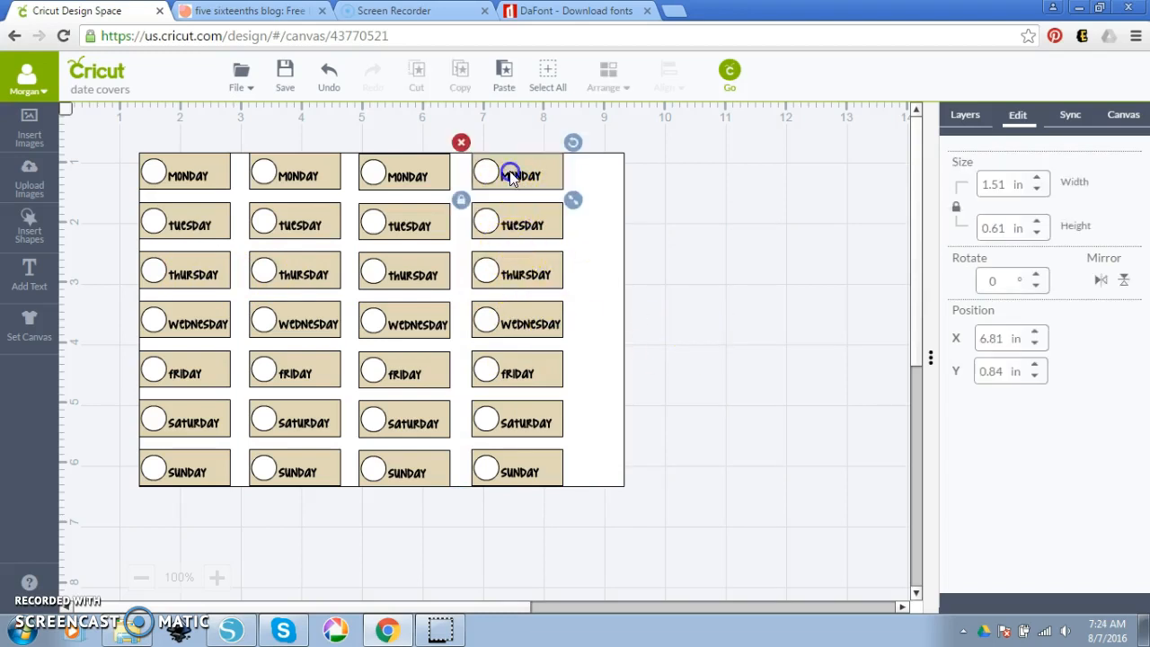
pyautogui.keyDown('shift'); pyautogui.click(527, 216); pyautogui.keyUp('shift')
pyautogui.keyDown('shift'); pyautogui.click(519, 321); pyautogui.keyUp('shift')
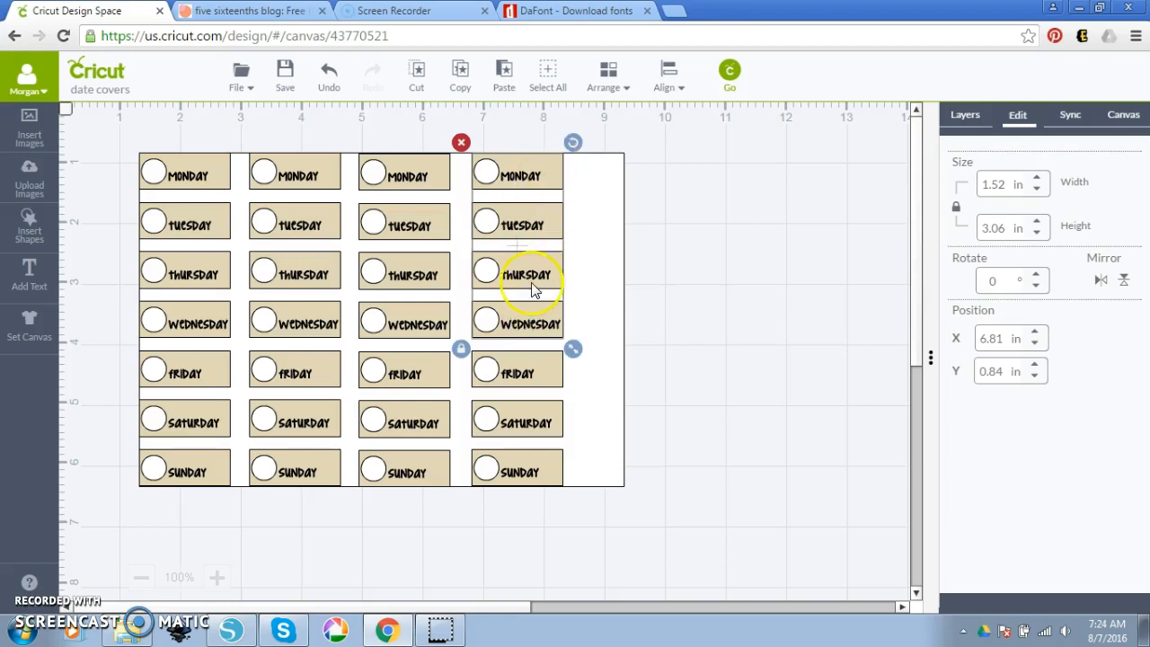
pyautogui.rightClick(542, 316)
pyautogui.click(569, 282)
pyautogui.rightClick(692, 364)
pyautogui.click(756, 344)
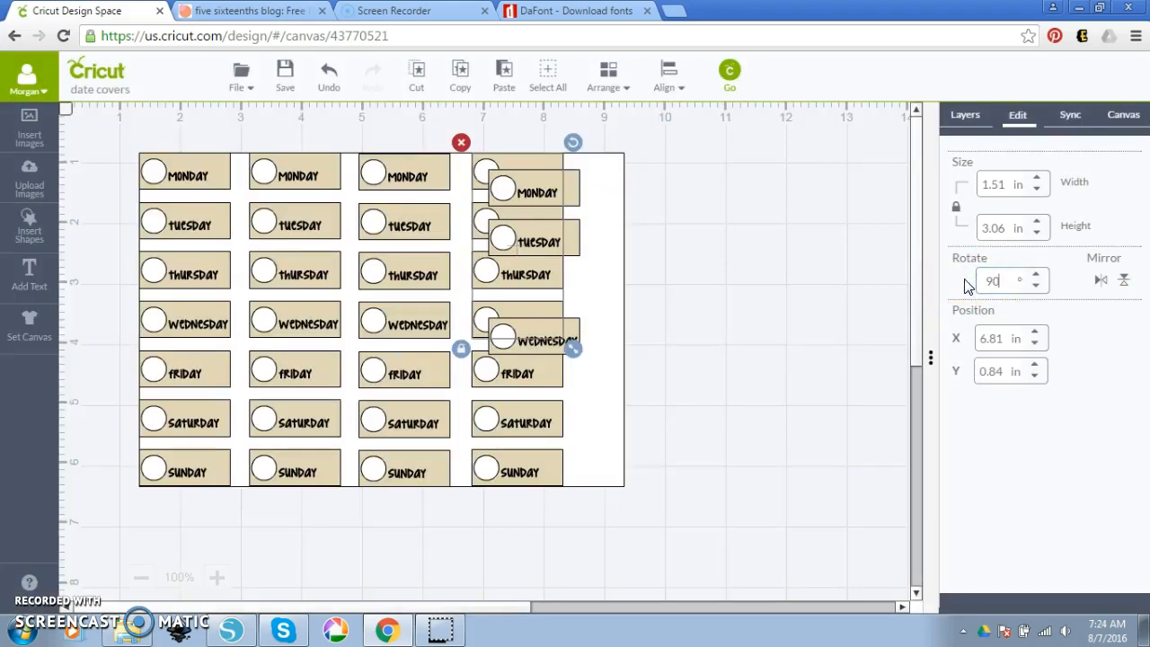
# Try to rotate the original Monday, Tuesday and Wednesday labels of the fourth column by 90°, and undo the rotation
pyautogui.press('Return')
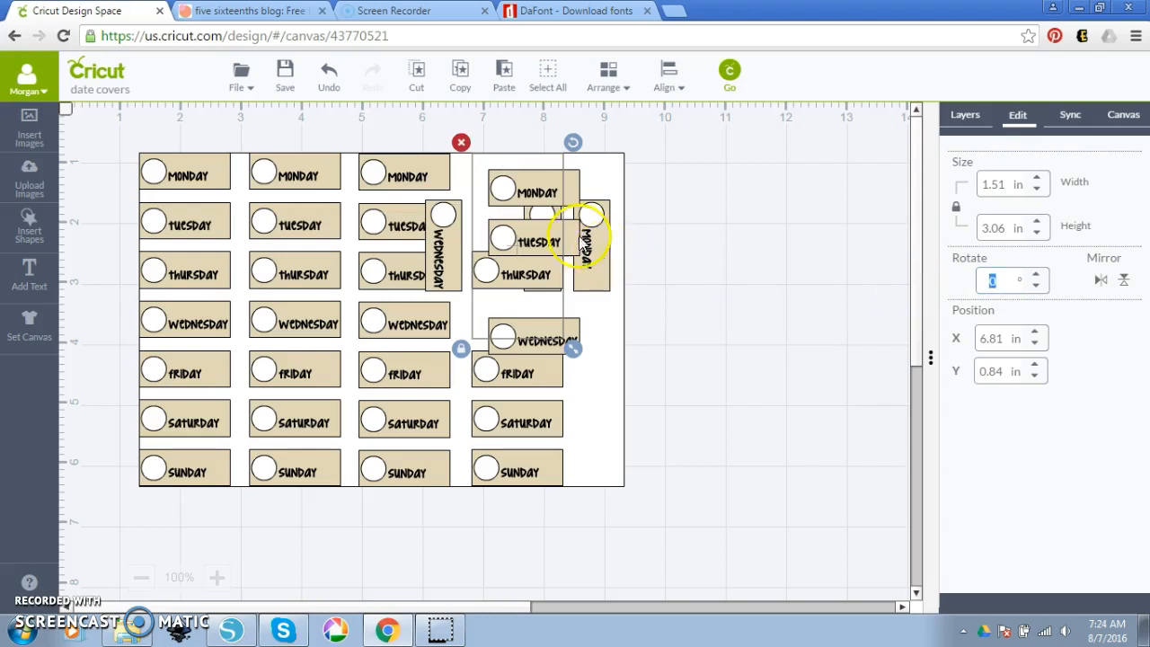
pyautogui.click(332, 79)
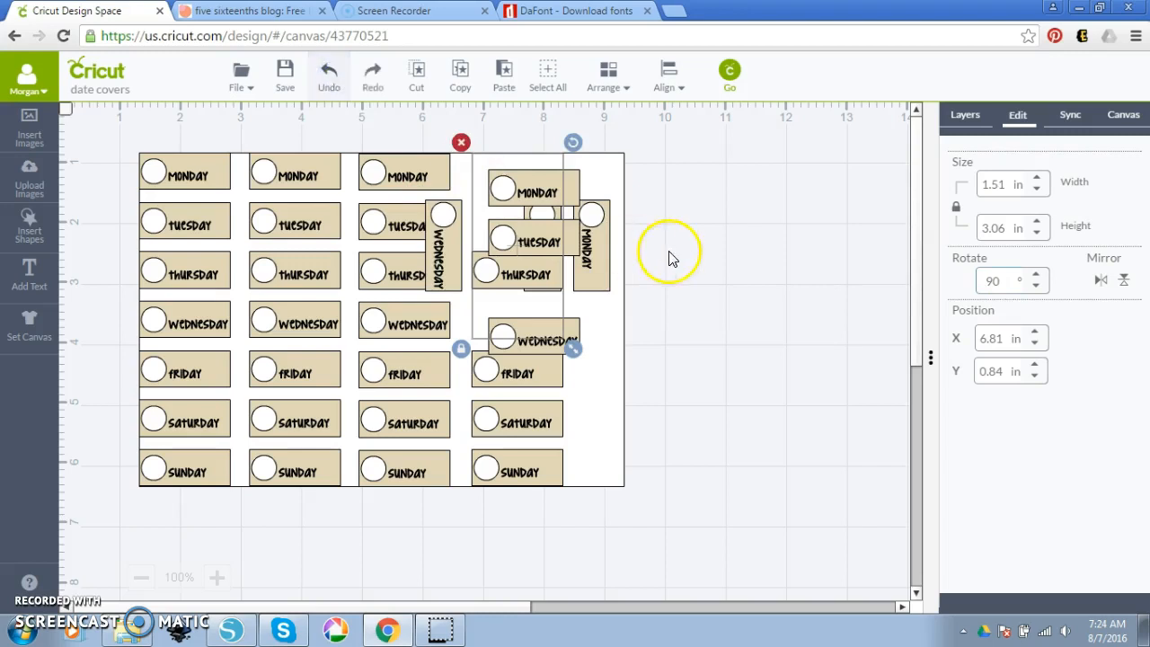
pyautogui.click(335, 71)
pyautogui.click(724, 265)
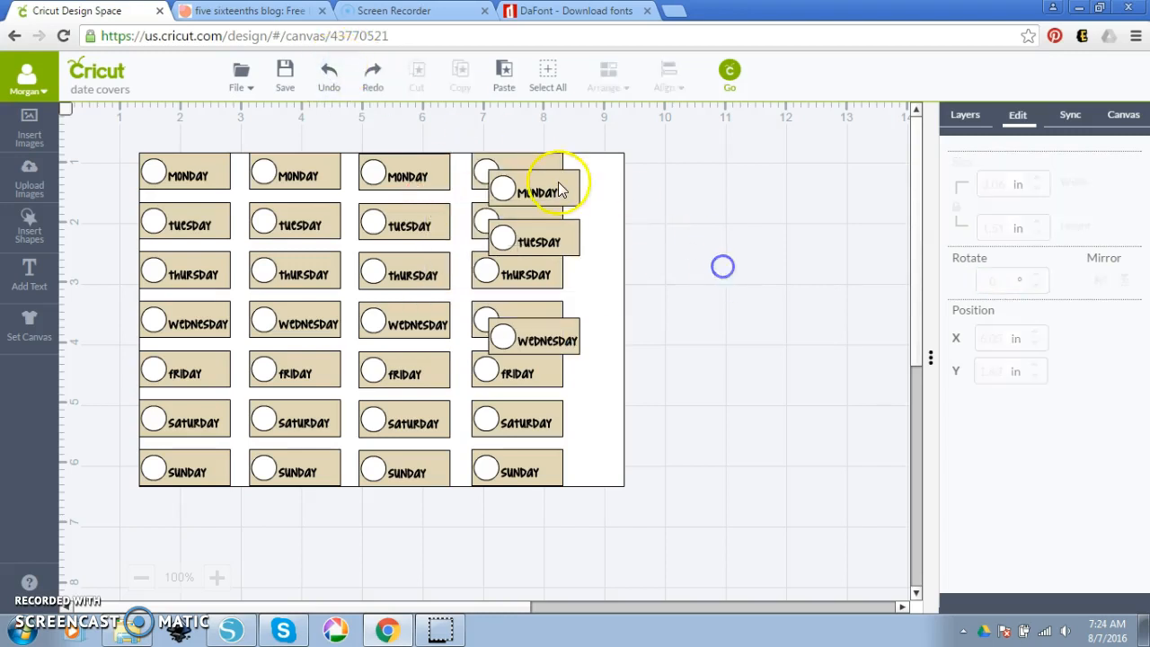
# Rotate the pasted Monday, Tuesday and Wednesday labels by 90°
pyautogui.click(558, 182)
pyautogui.keyDown('shift'); pyautogui.click(570, 337); pyautogui.keyUp('shift')
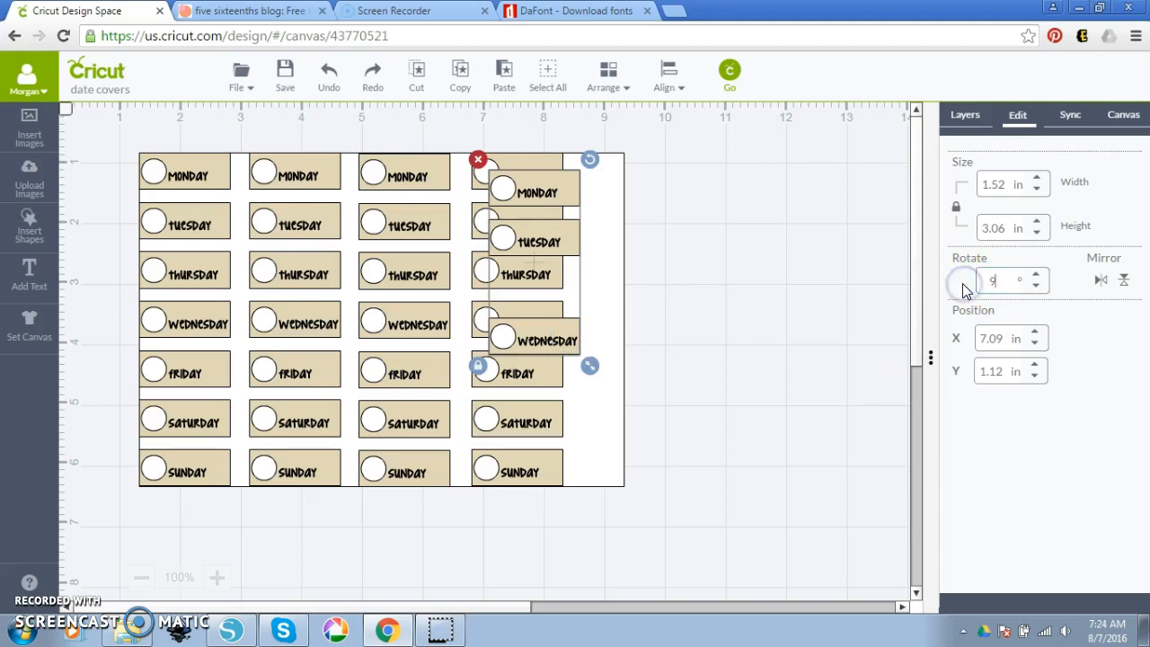
pyautogui.press('Return')
# Place the rotated Monday, Tuesday and Wednesday labels one below another in the empty strip beside the fourth column
pyautogui.moveTo(609, 245)
pyautogui.mouseDown()
pyautogui.moveTo(666, 279)
pyautogui.moveTo(842, 280)
pyautogui.moveTo(616, 252)
pyautogui.moveTo(595, 228)
pyautogui.mouseUp()
pyautogui.click(768, 359)
pyautogui.moveTo(742, 284); pyautogui.dragTo(602, 415)
pyautogui.moveTo(449, 129); pyautogui.dragTo(585, 544)
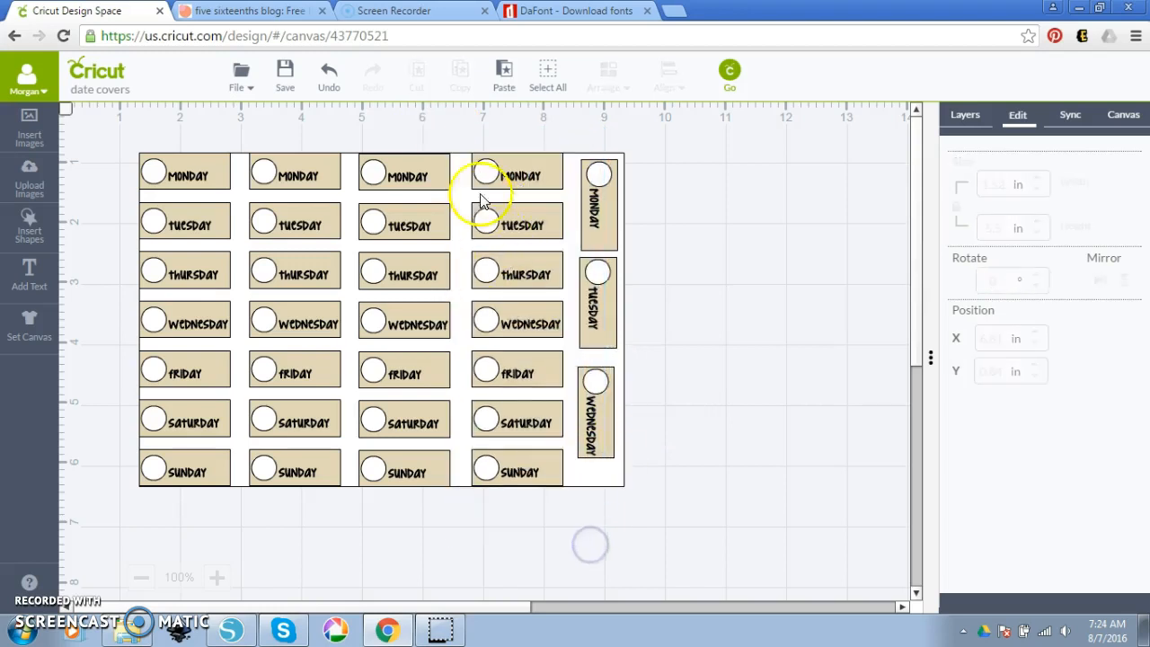
# Group the seven weekday labels of the fourth column
pyautogui.moveTo(451, 132); pyautogui.dragTo(591, 496)
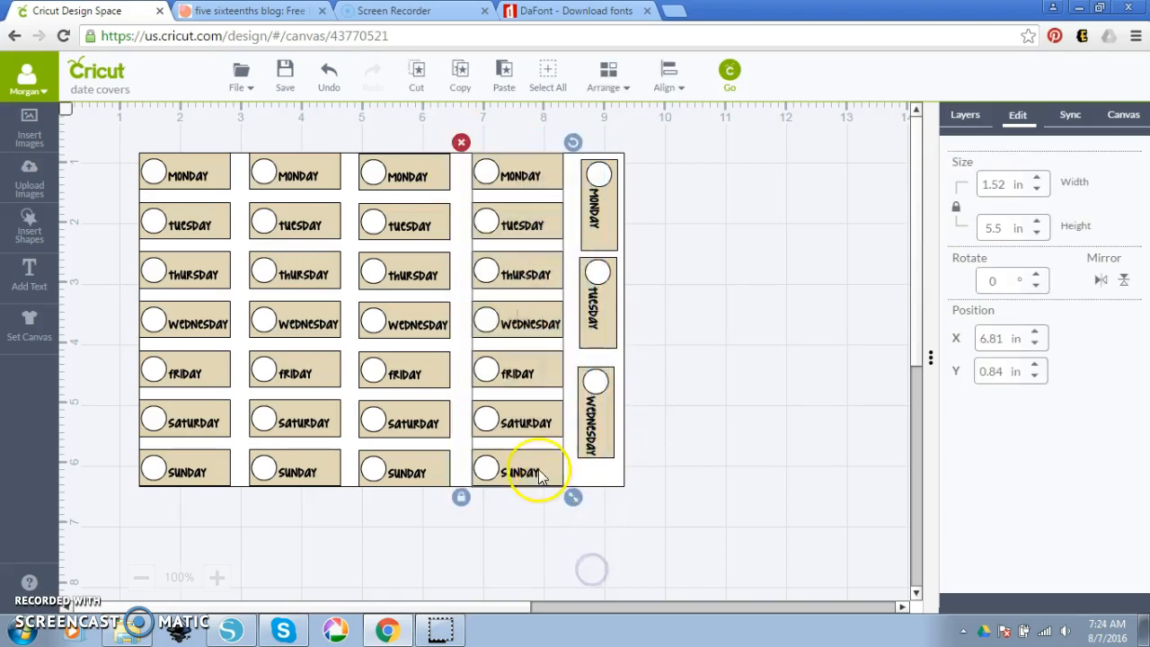
pyautogui.rightClick(537, 469)
pyautogui.click(580, 69)
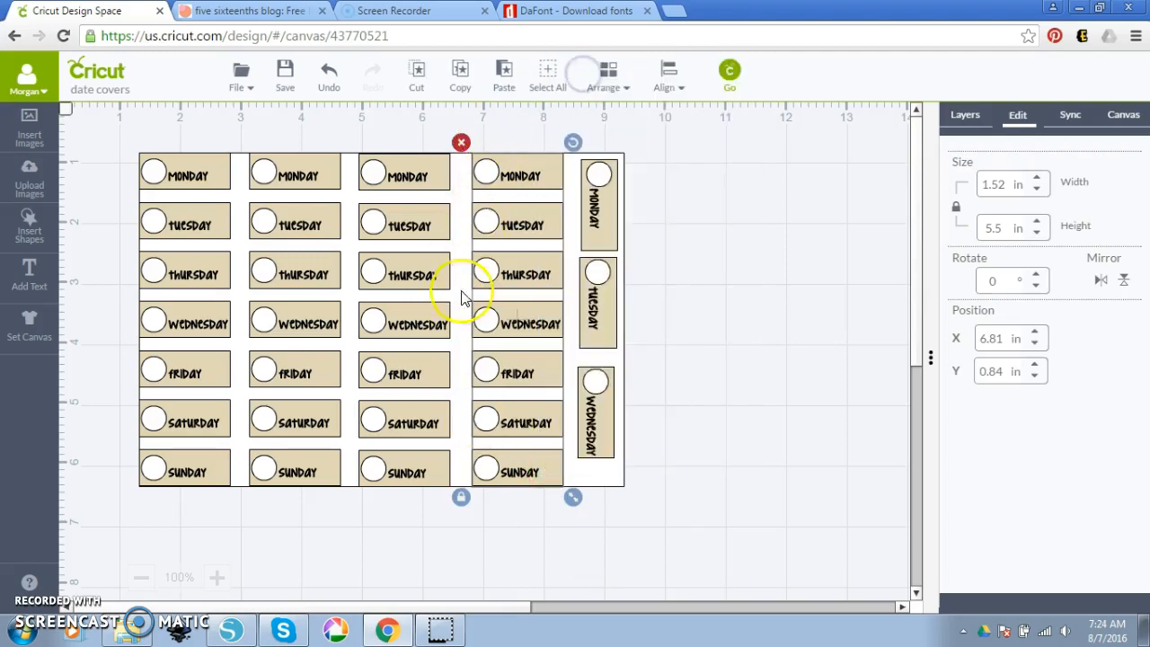
pyautogui.click(680, 276)
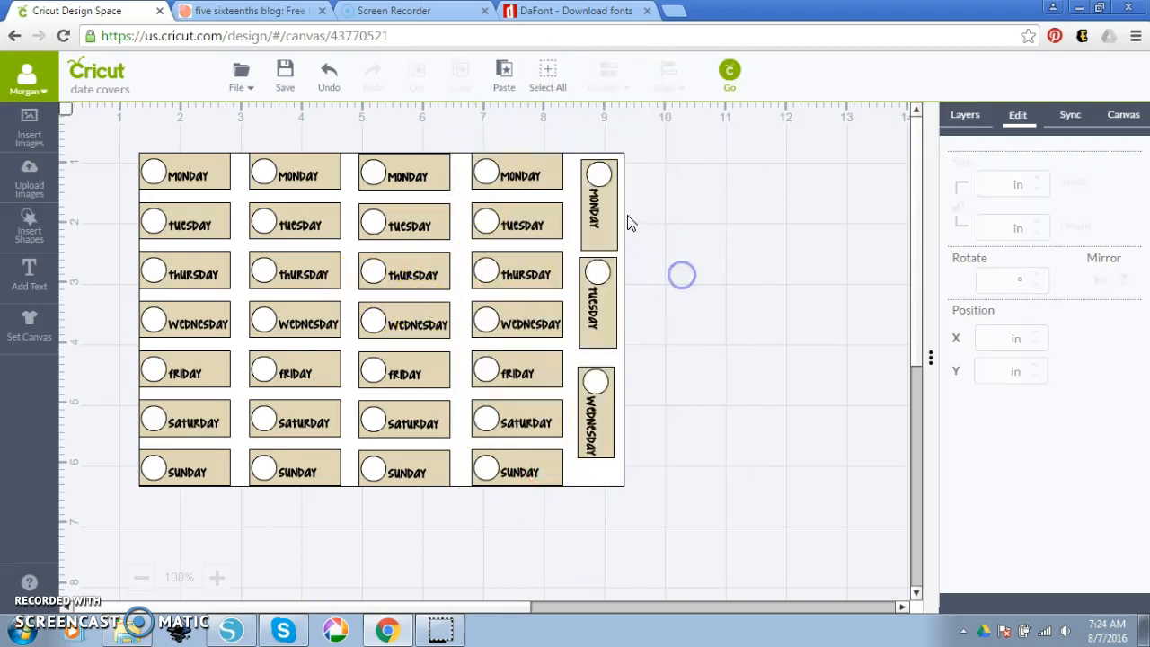
# Align the rotated Monday label to the top and right edges of the white rectangle
pyautogui.click(605, 213)
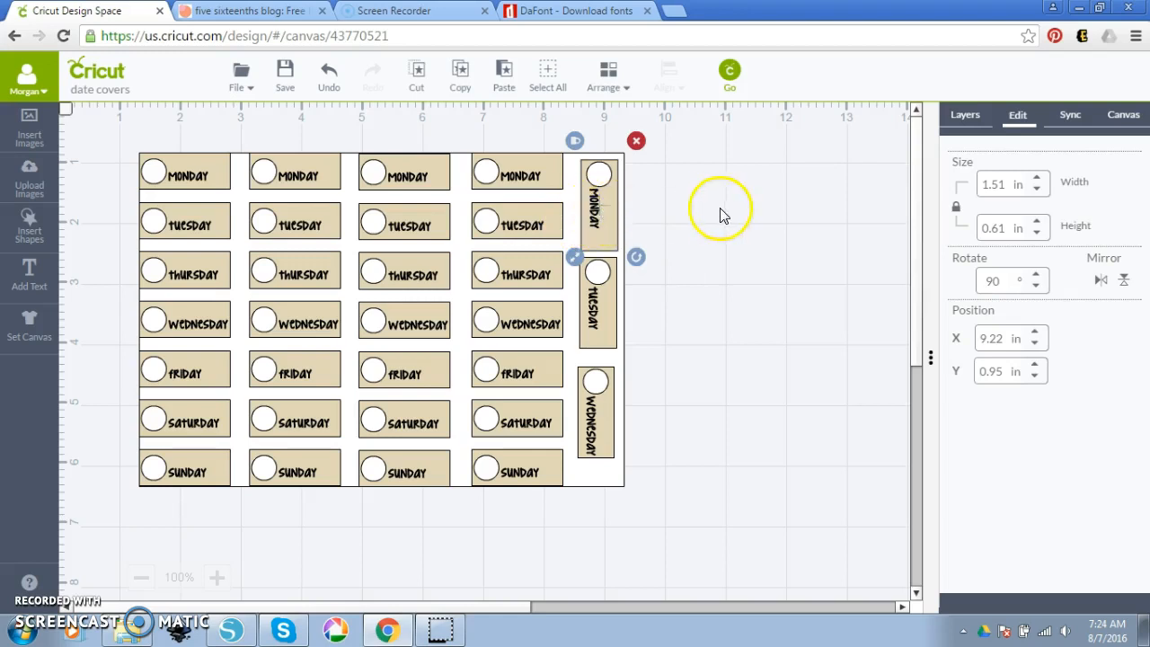
pyautogui.click(722, 210)
pyautogui.click(613, 218)
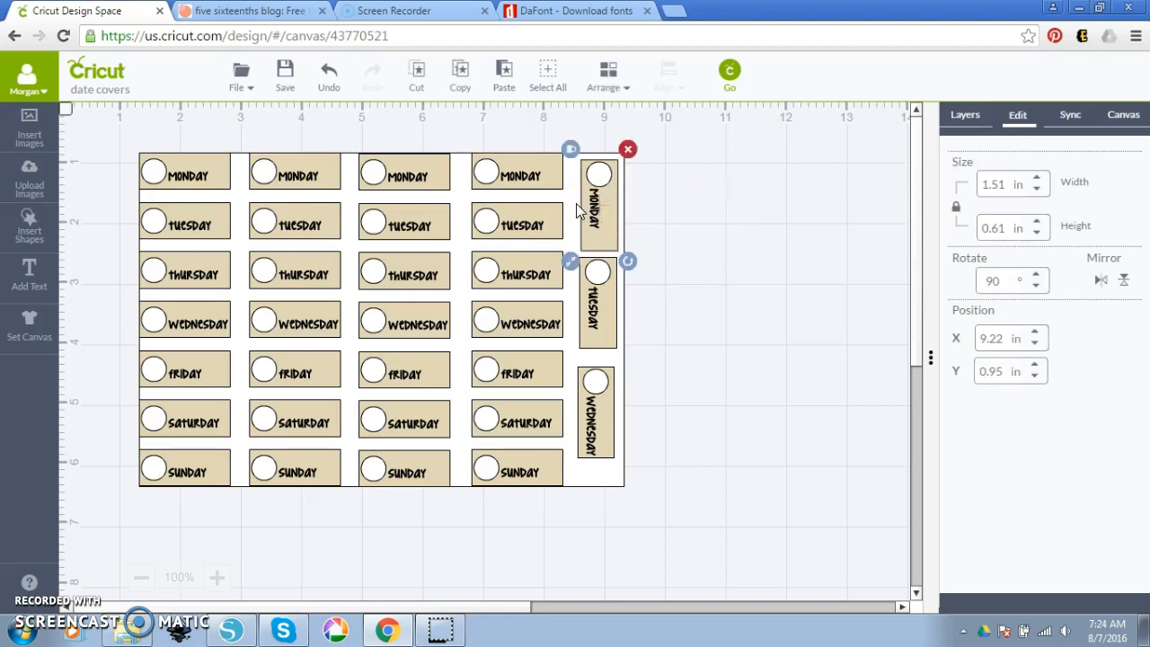
pyautogui.keyDown('shift'); pyautogui.click(576, 204); pyautogui.keyUp('shift')
pyautogui.click(668, 79)
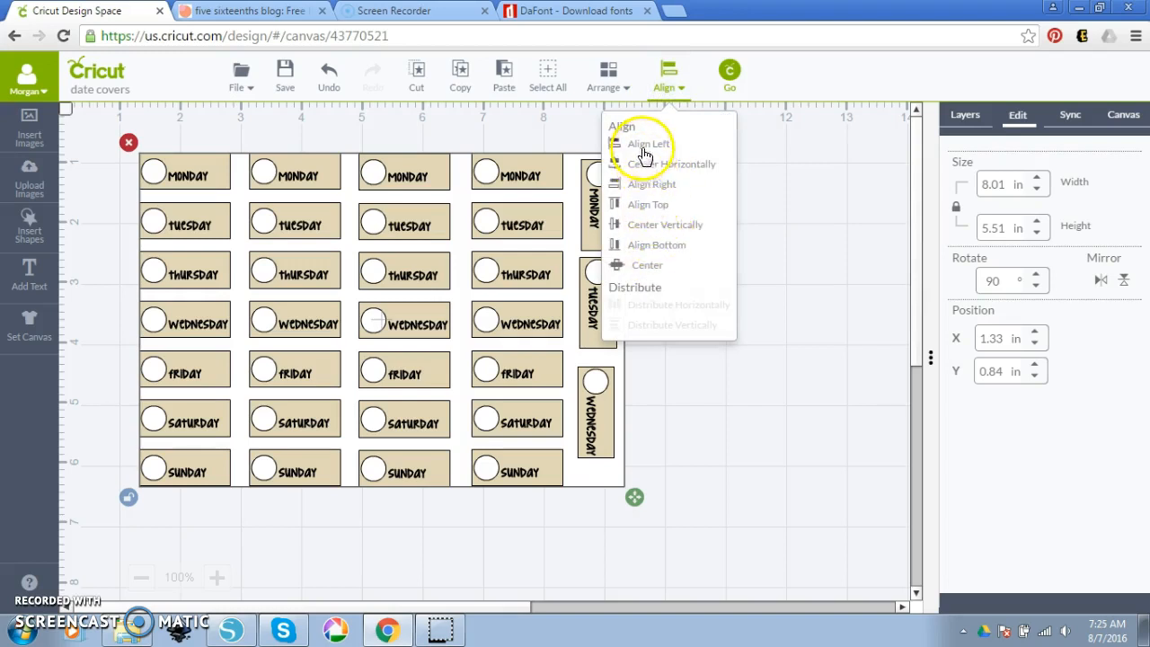
pyautogui.click(648, 205)
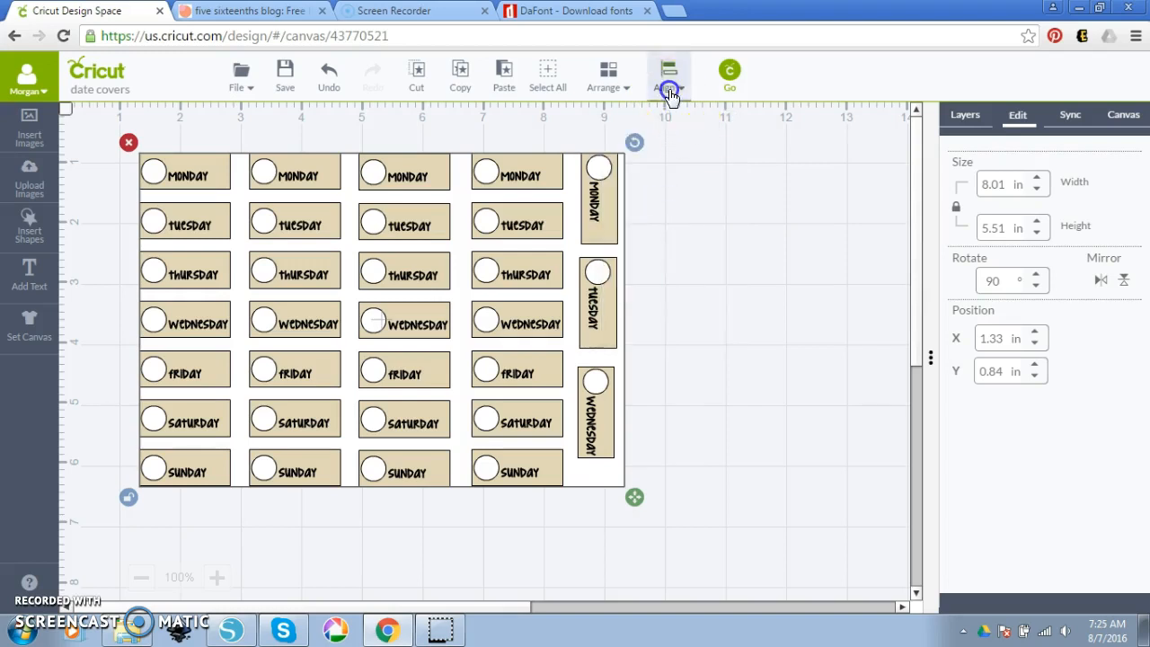
pyautogui.click(669, 90)
pyautogui.click(659, 182)
pyautogui.click(708, 326)
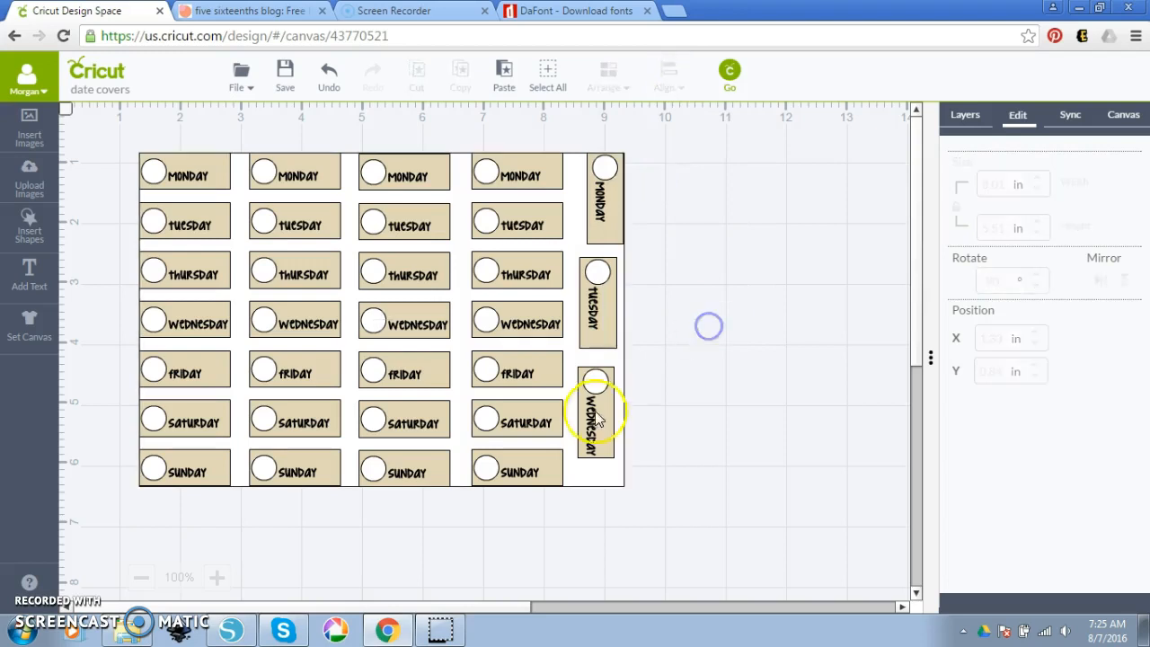
# Align the rotated Wednesday label to the bottom and right edges of the white rectangle
pyautogui.click(596, 415)
pyautogui.hotkey('ctrl', 'a')
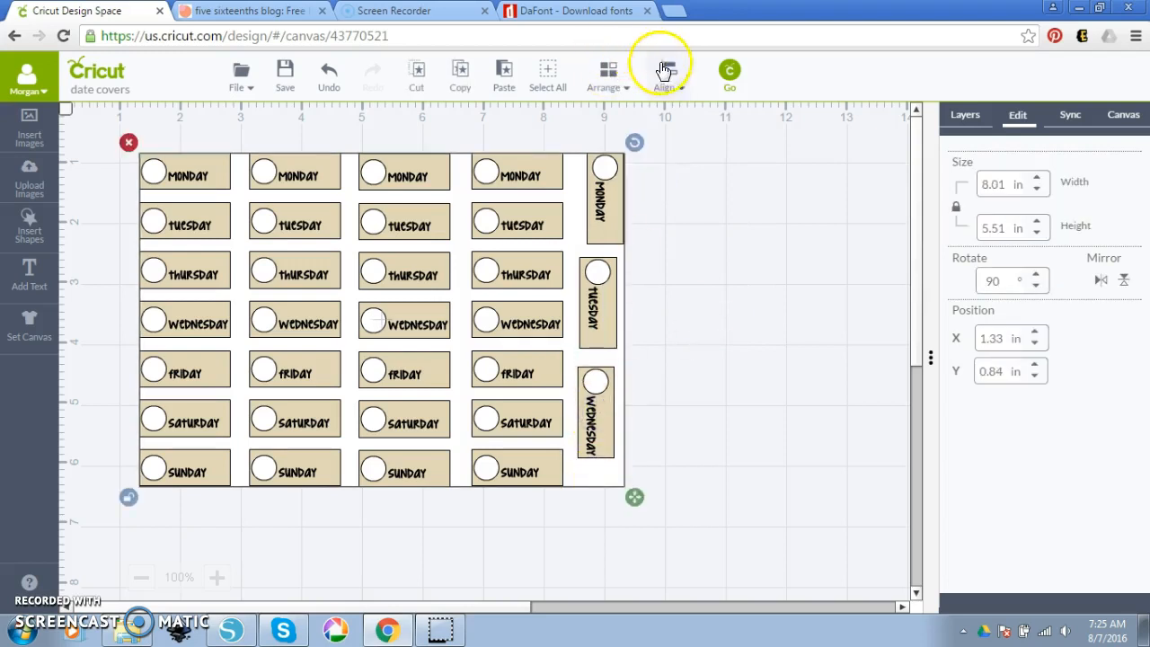
pyautogui.click(665, 71)
pyautogui.click(663, 260)
pyautogui.click(669, 80)
pyautogui.click(668, 185)
pyautogui.click(650, 456)
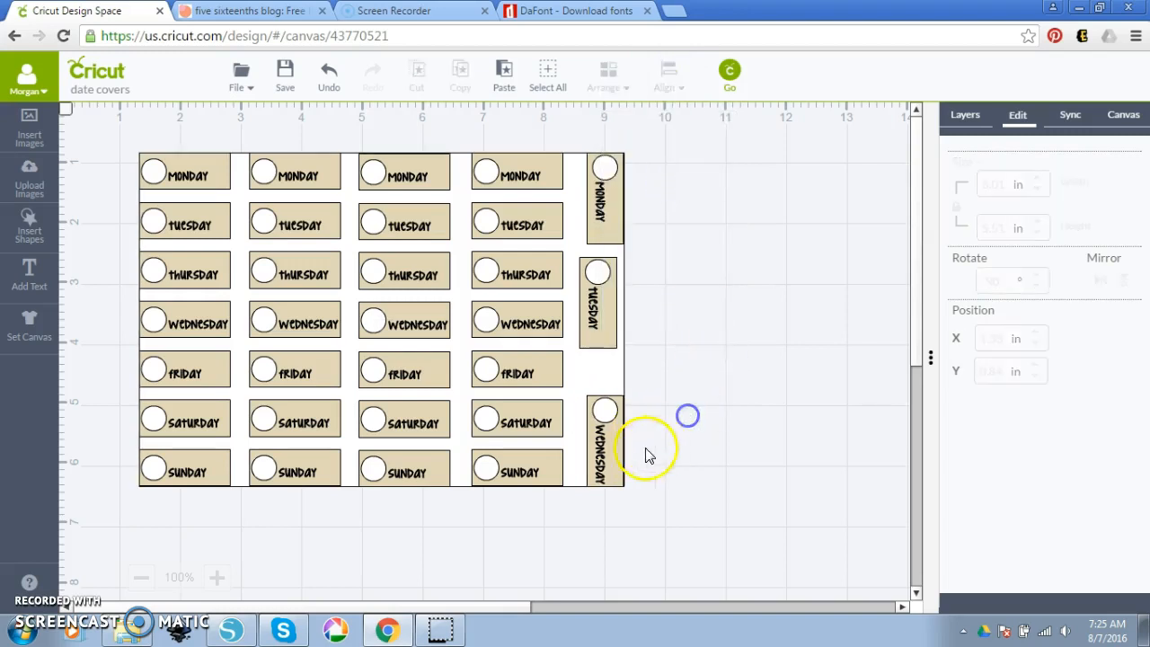
# Align the rotated Monday, Tuesday and Wednesday labels with one another on their right side
pyautogui.click(602, 442)
pyautogui.keyDown('shift'); pyautogui.click(589, 292); pyautogui.keyUp('shift')
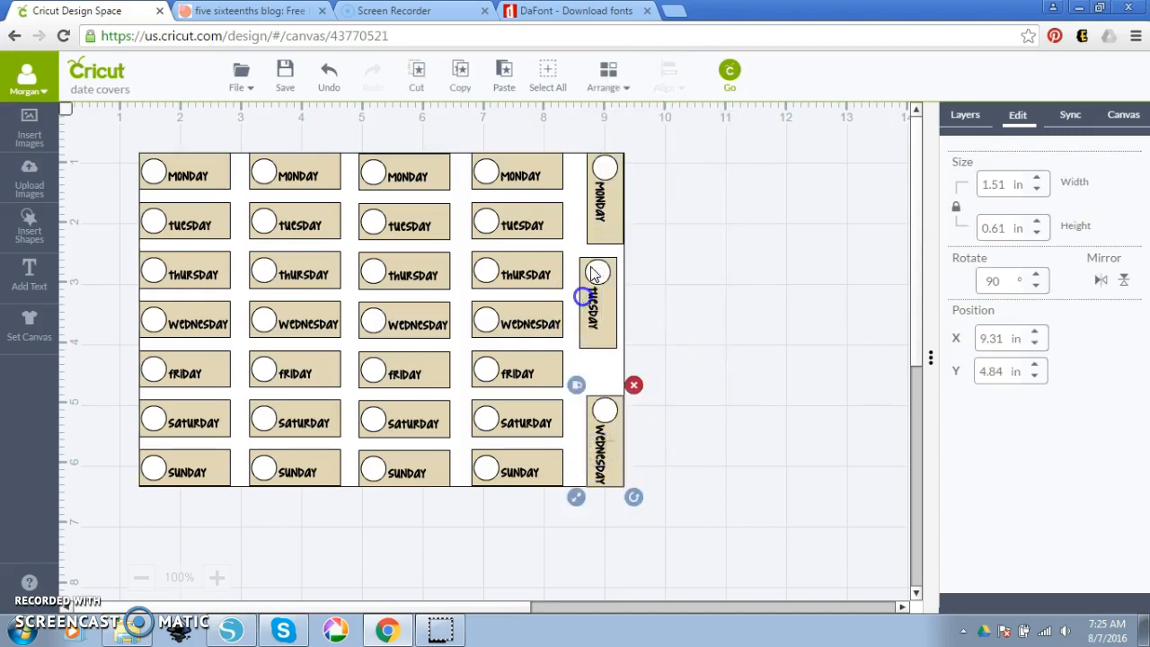
pyautogui.keyDown('shift'); pyautogui.click(605, 213); pyautogui.keyUp('shift')
pyautogui.click(667, 79)
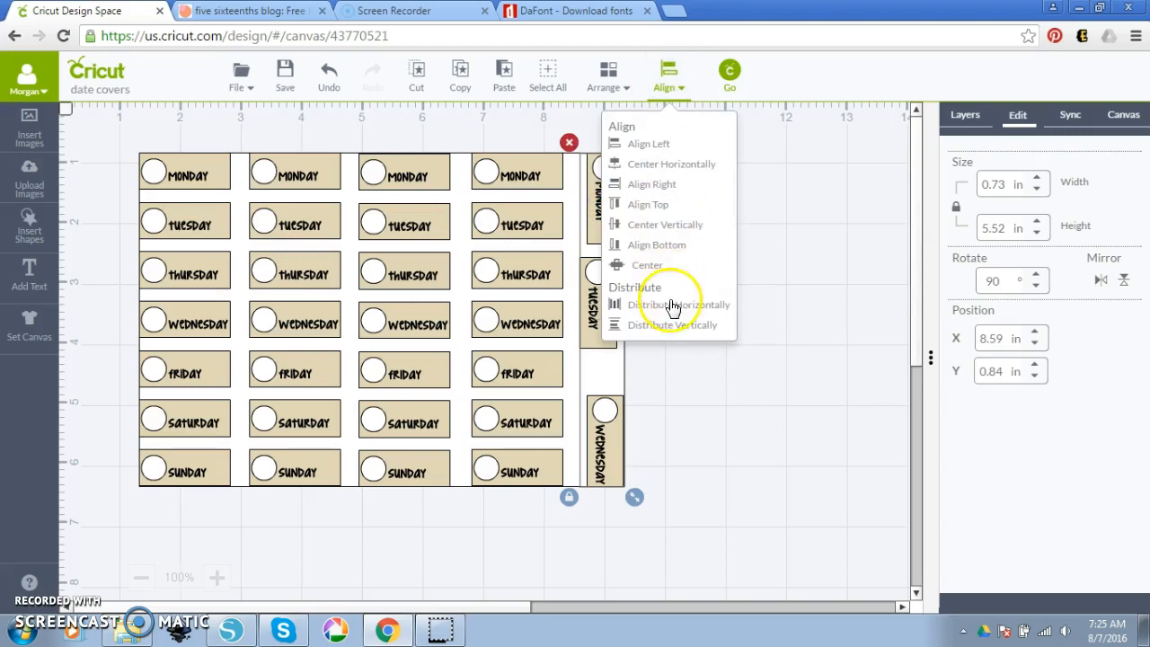
pyautogui.click(663, 184)
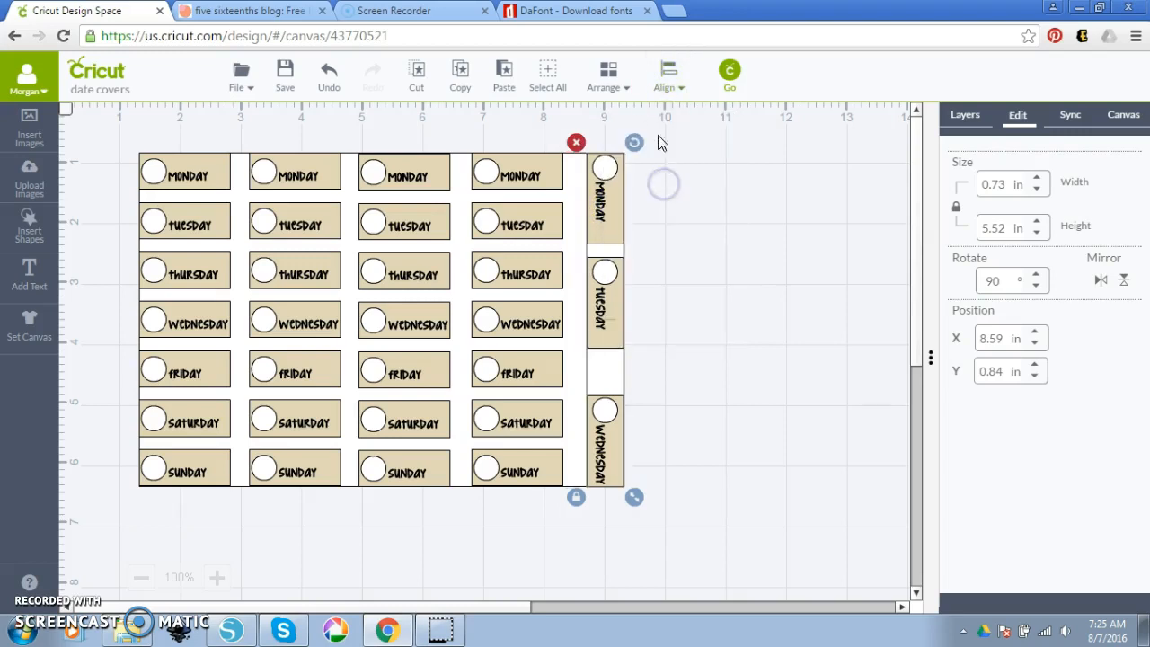
# Distribute the three rotated labels evenly in the vertical direction and save the project
pyautogui.click(665, 78)
pyautogui.click(672, 324)
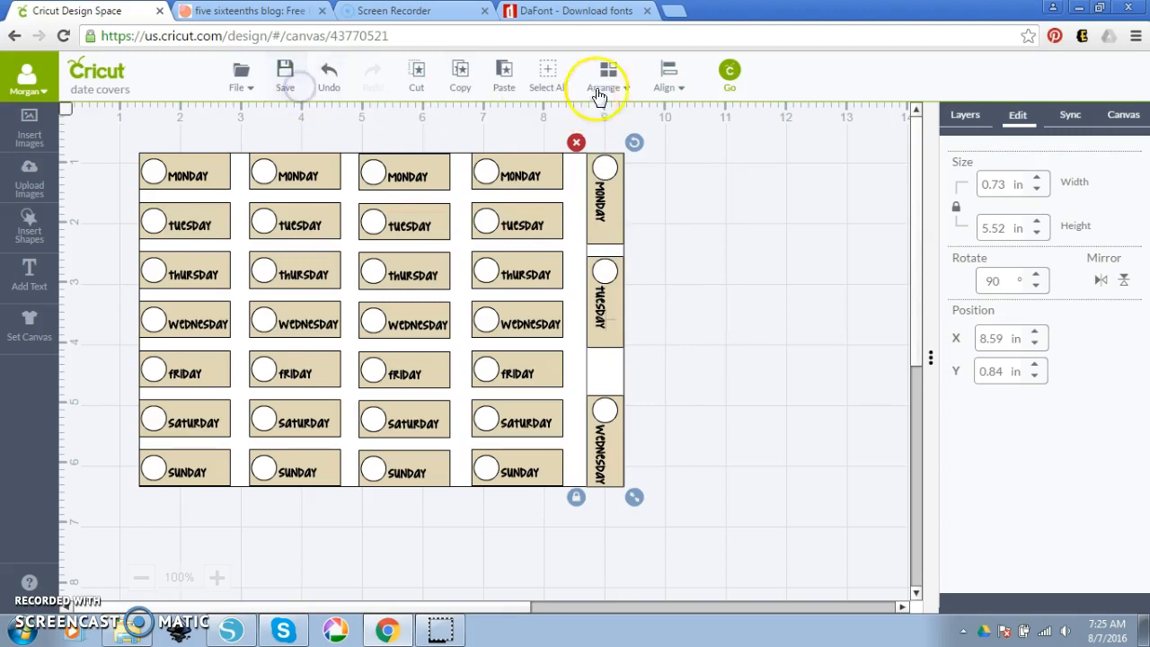
pyautogui.click(670, 84)
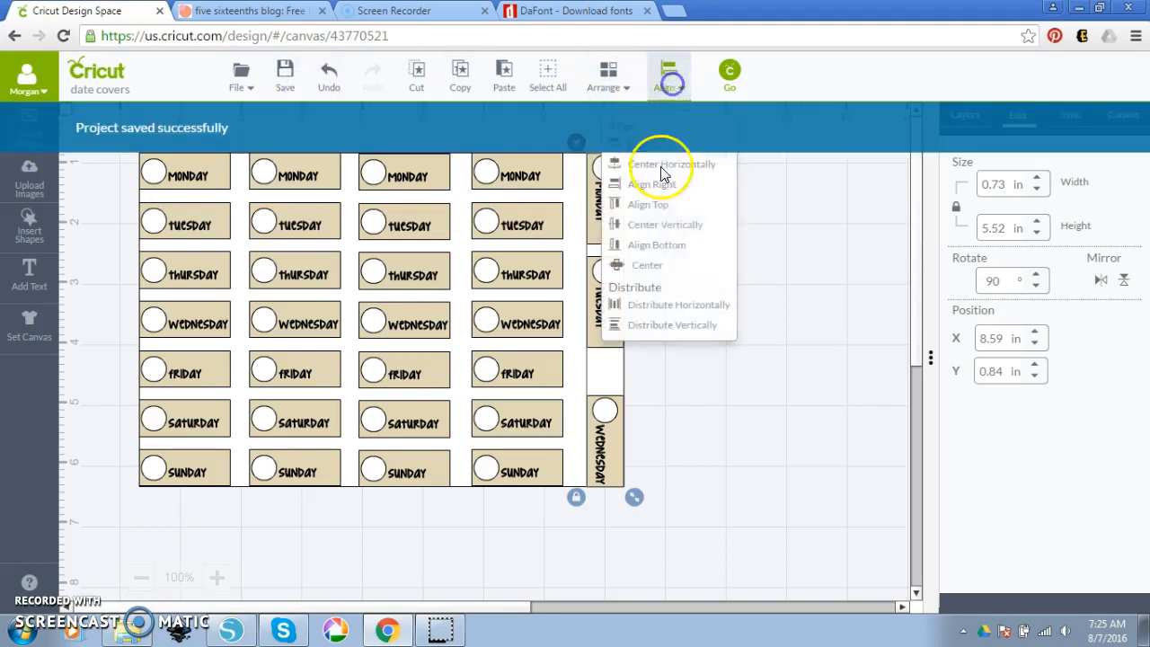
pyautogui.click(690, 325)
pyautogui.click(688, 325)
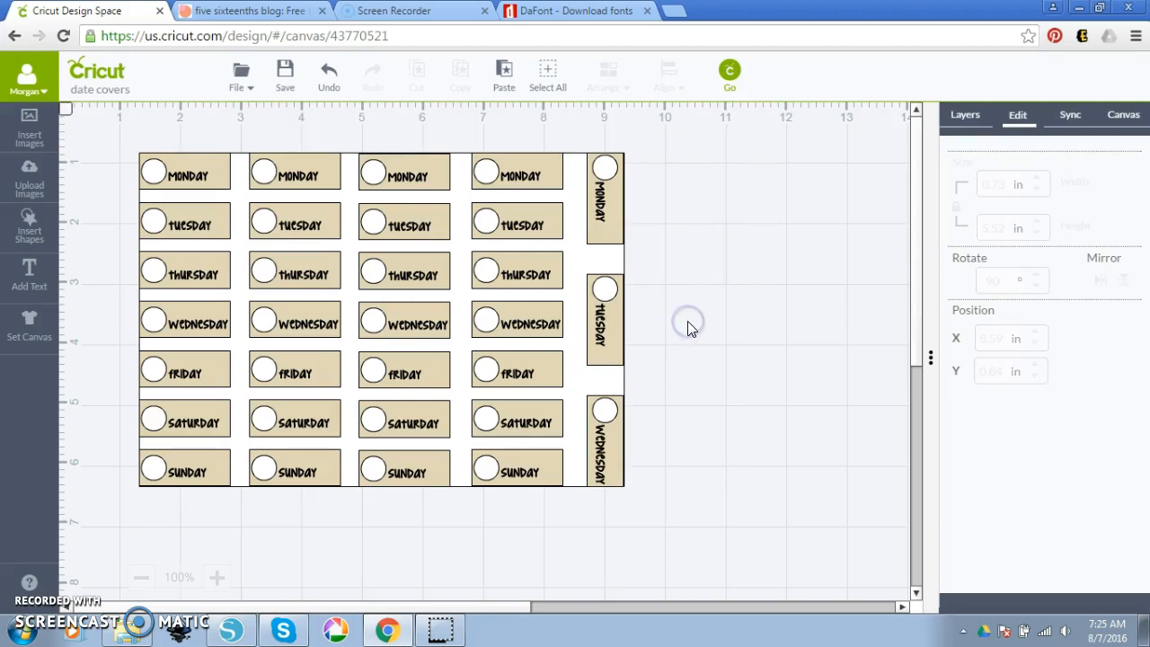
# Align the third label column to the top edge of the white rectangle
pyautogui.click(409, 176)
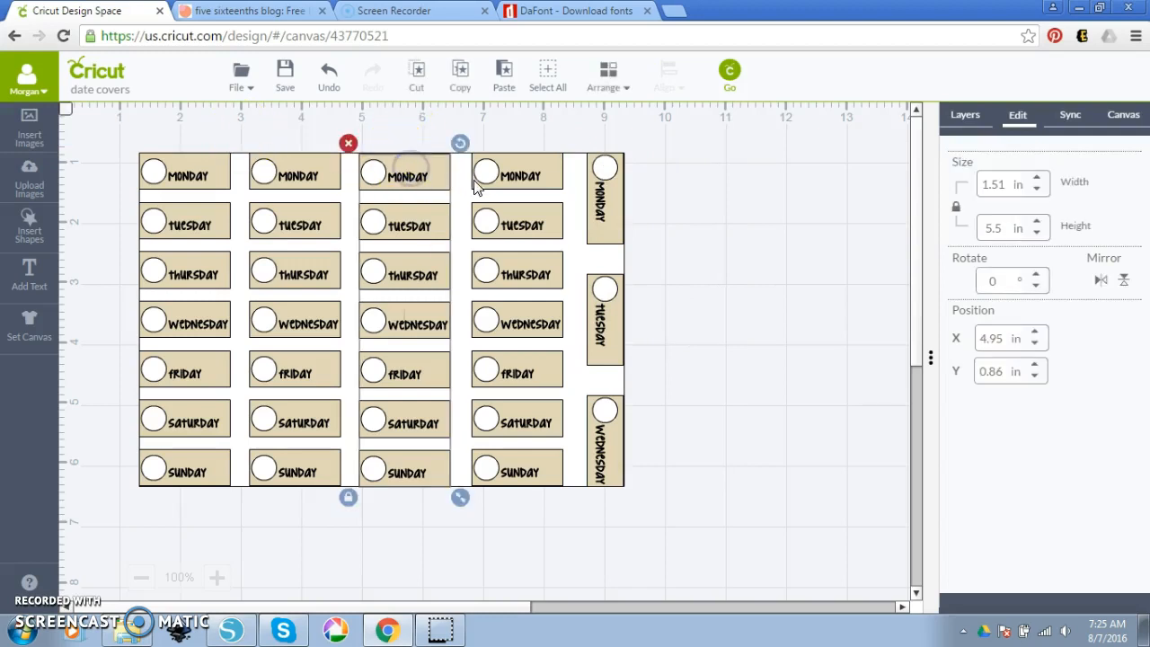
pyautogui.hotkey('ctrl', 'a')
pyautogui.click(665, 77)
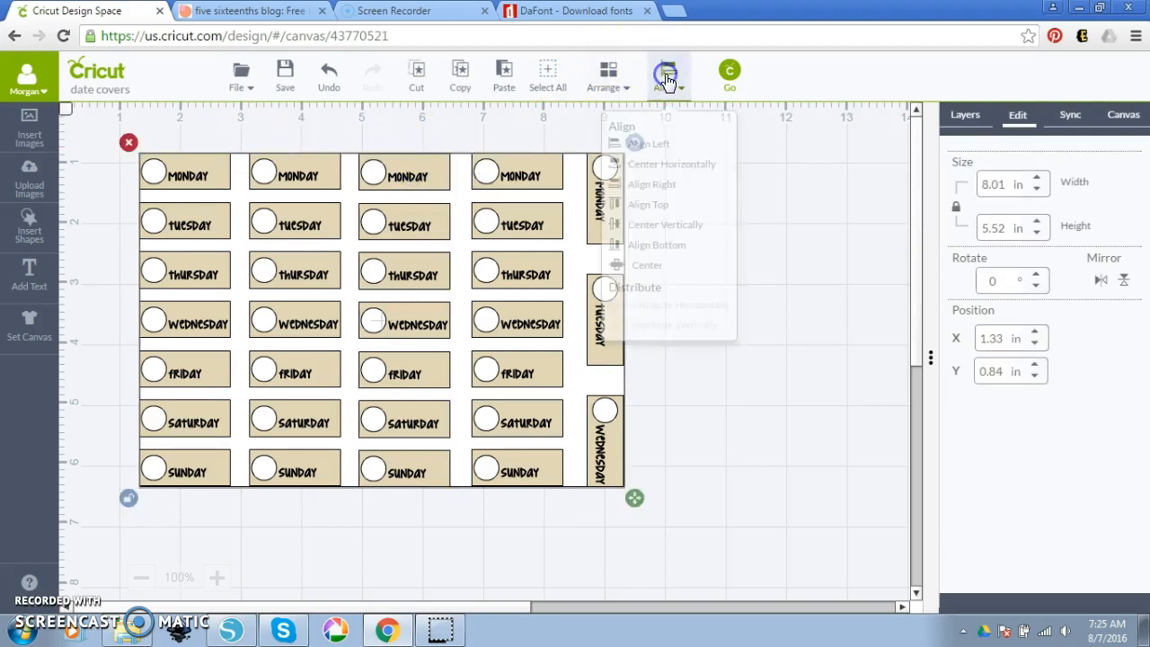
pyautogui.click(647, 205)
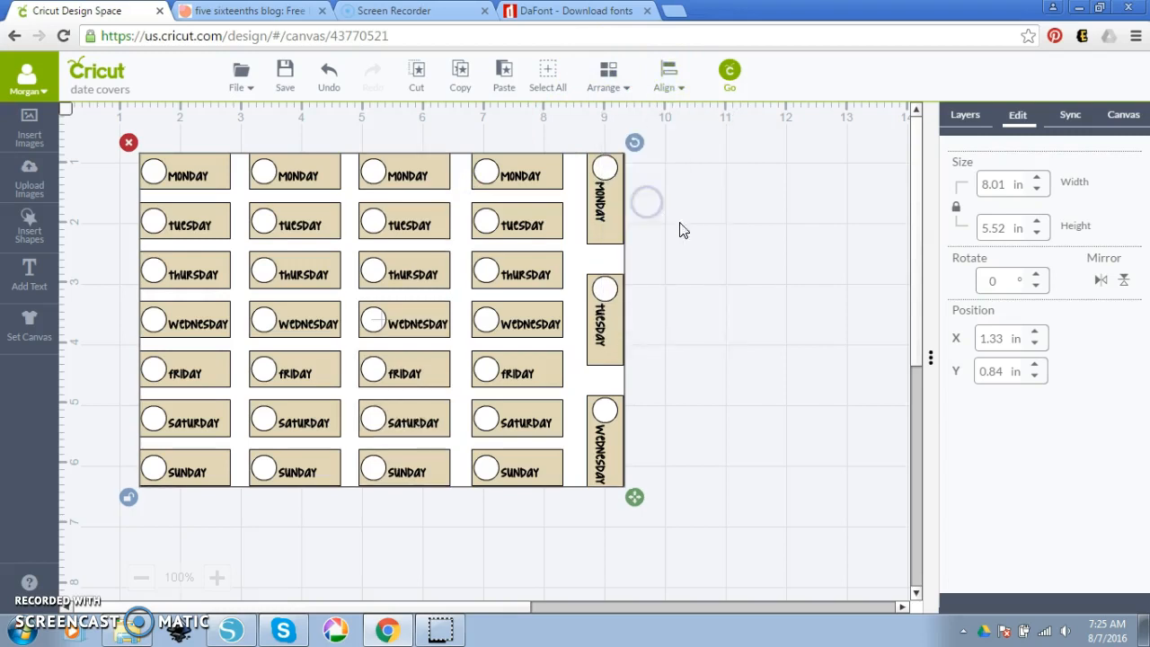
pyautogui.click(716, 239)
# Group the rotated Monday, Tuesday and Wednesday labels
pyautogui.moveTo(125, 131); pyautogui.dragTo(583, 537)
pyautogui.click(605, 468)
pyautogui.keyDown('shift'); pyautogui.click(608, 338); pyautogui.keyUp('shift')
pyautogui.keyDown('shift'); pyautogui.click(608, 200); pyautogui.keyUp('shift')
pyautogui.rightClick(597, 181)
pyautogui.click(637, 209)
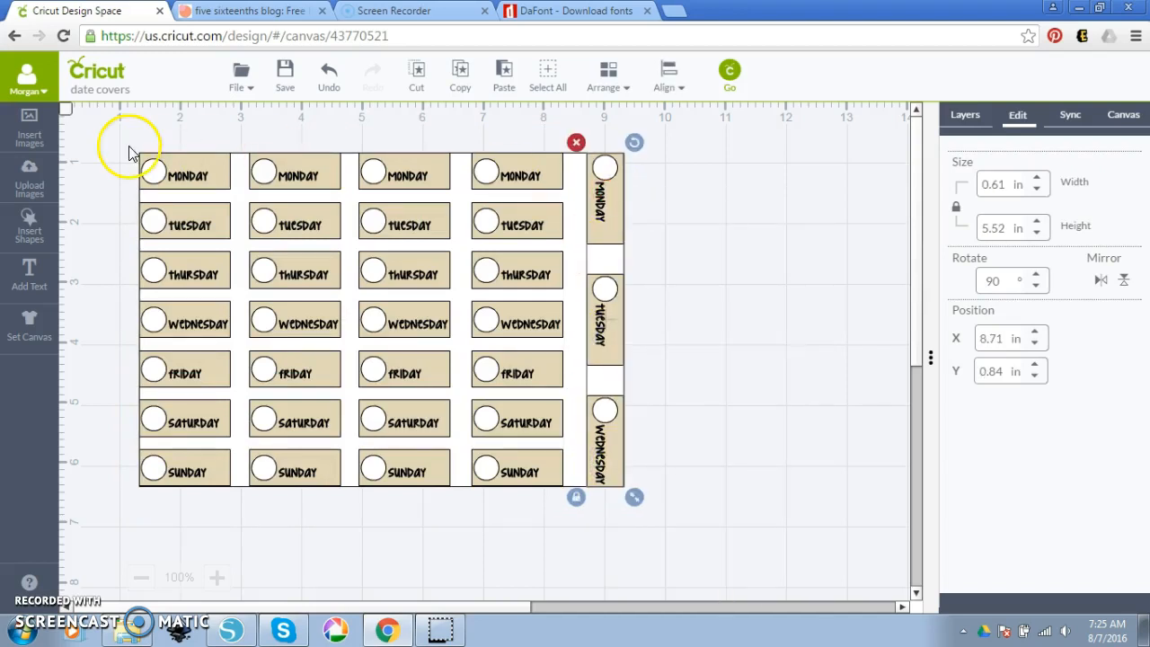
# Try to distribute the label columns horizontally with the white rectangle included in the selection, and undo the distribution
pyautogui.moveTo(111, 126); pyautogui.dragTo(661, 565)
pyautogui.click(582, 396)
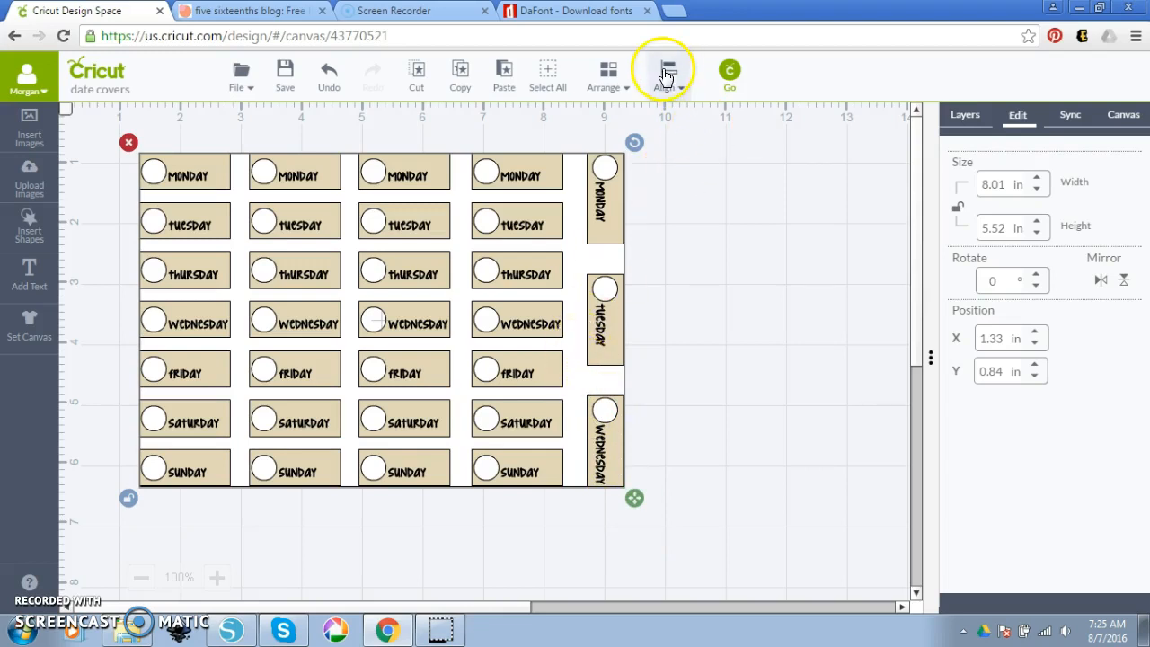
pyautogui.click(663, 76)
pyautogui.click(696, 305)
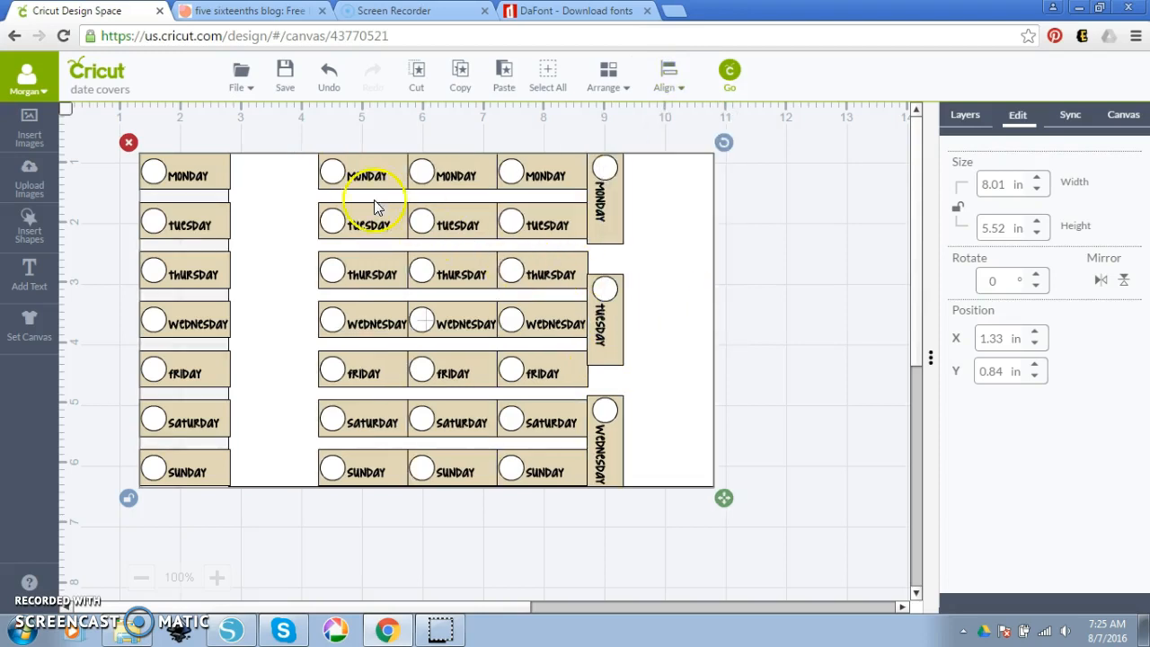
pyautogui.click(328, 79)
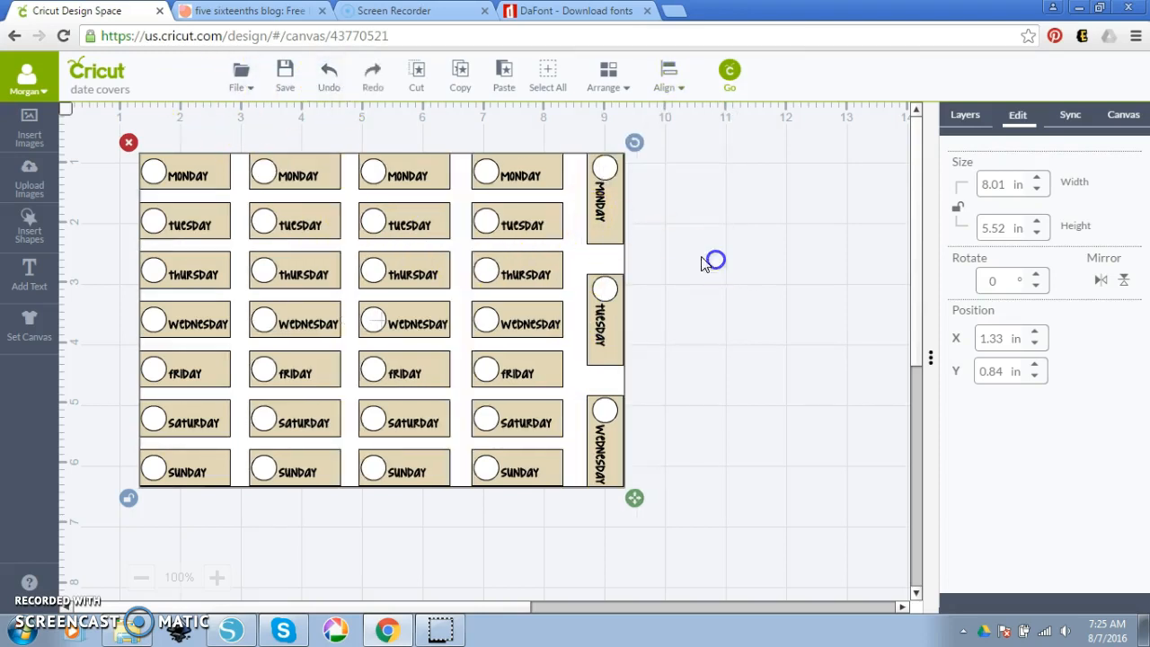
# Distribute the four label columns and the rotated label group evenly in the horizontal direction, leaving out the white rectangle
pyautogui.click(713, 259)
pyautogui.click(196, 173)
pyautogui.keyDown('shift'); pyautogui.click(299, 180); pyautogui.keyUp('shift')
pyautogui.keyDown('shift'); pyautogui.click(404, 175); pyautogui.keyUp('shift')
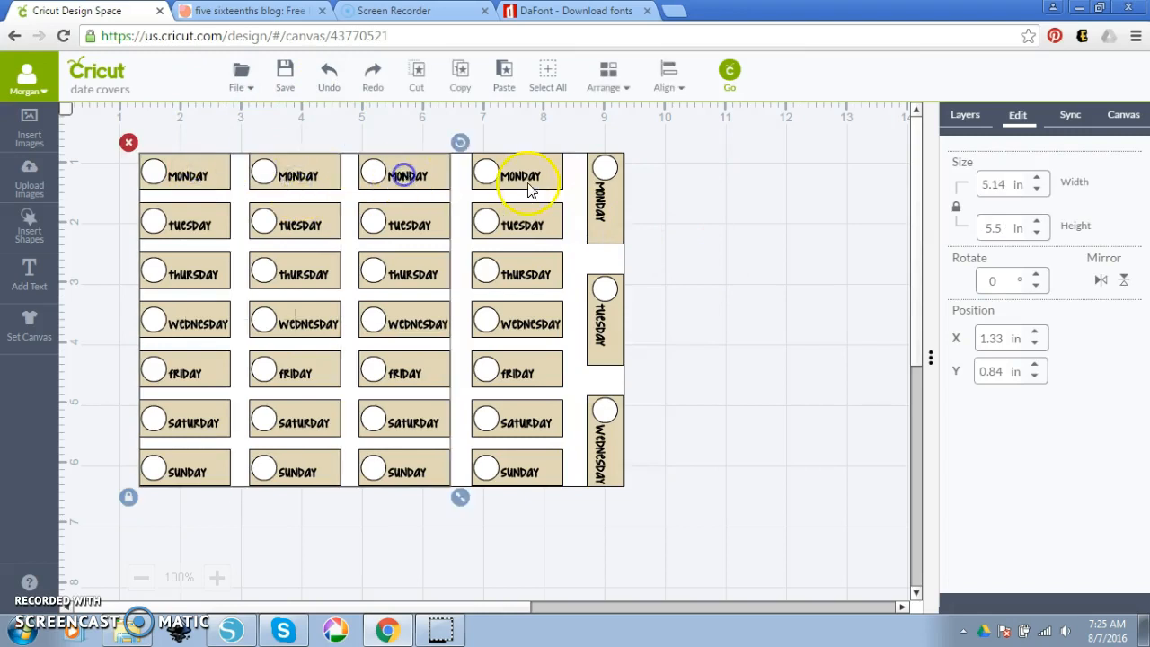
pyautogui.keyDown('shift'); pyautogui.click(526, 176); pyautogui.keyUp('shift')
pyautogui.keyDown('shift'); pyautogui.click(603, 194); pyautogui.keyUp('shift')
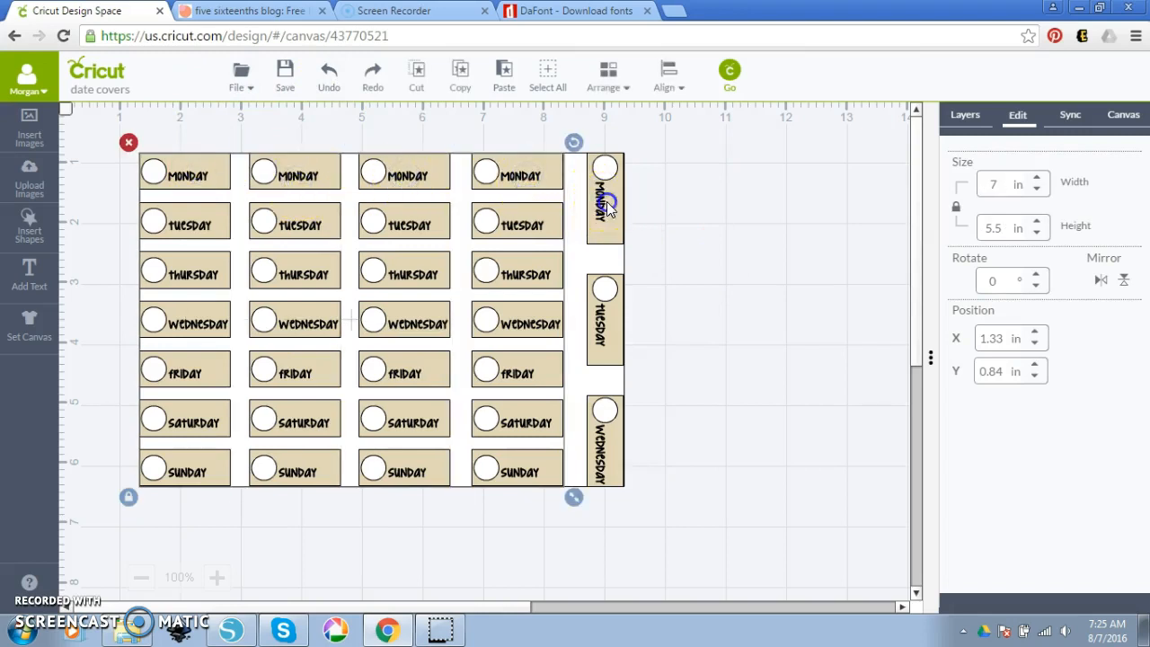
pyautogui.click(668, 77)
pyautogui.click(669, 306)
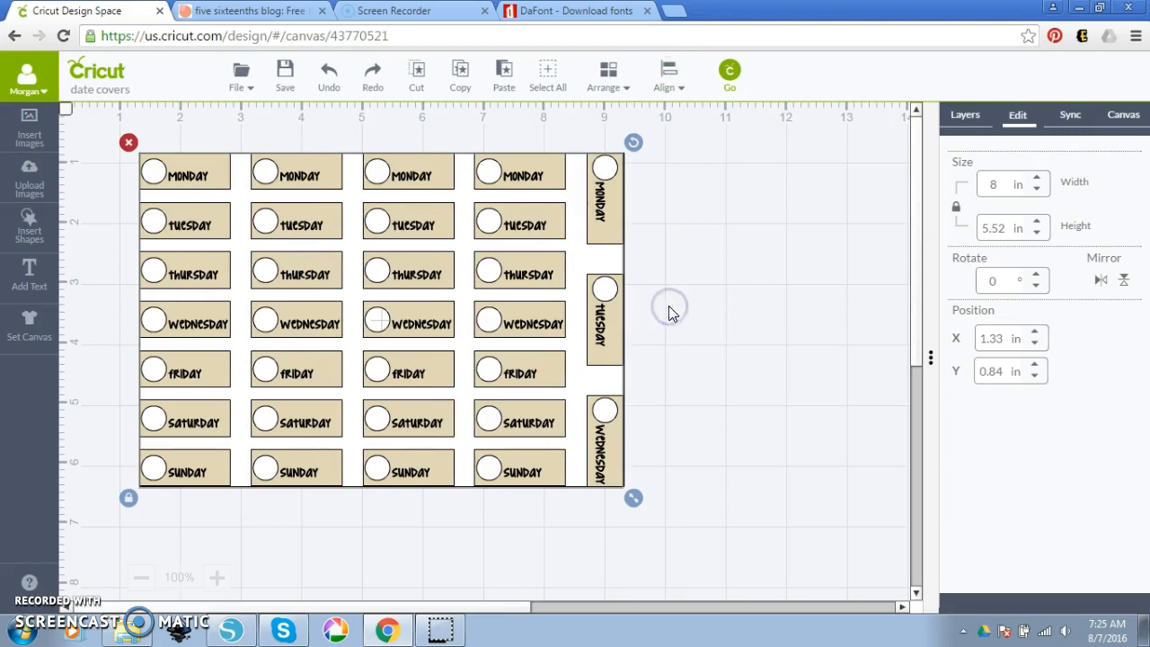
pyautogui.click(734, 343)
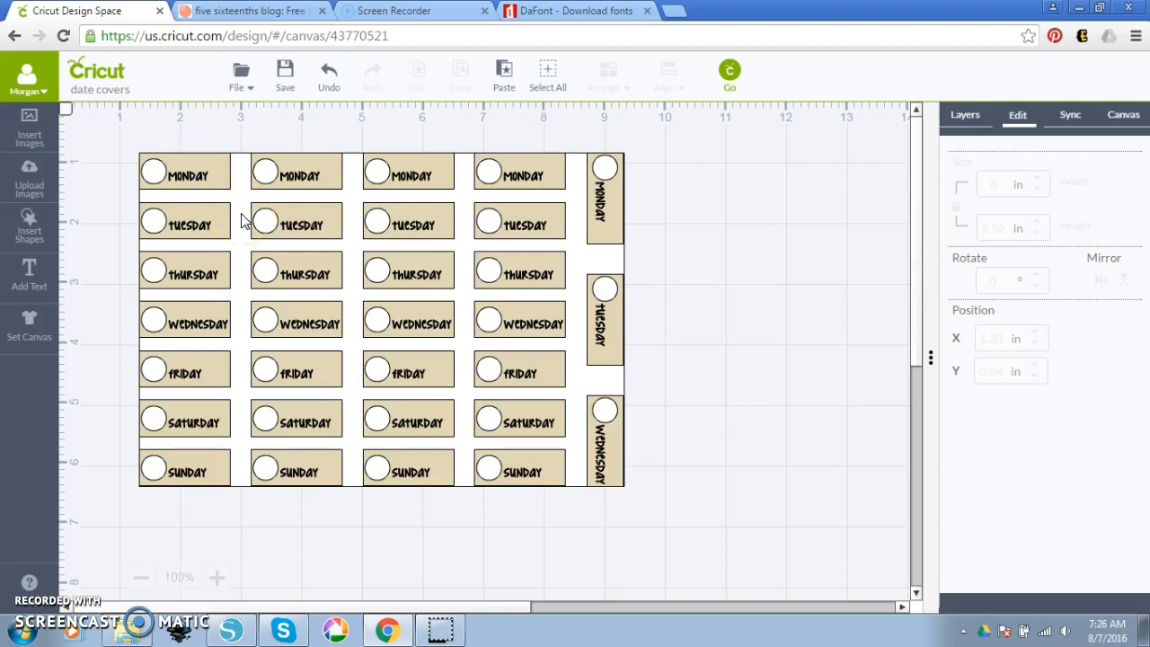
# Check in the system calendar which weekdays September 2016 starts and ends on
pyautogui.click(1115, 629)
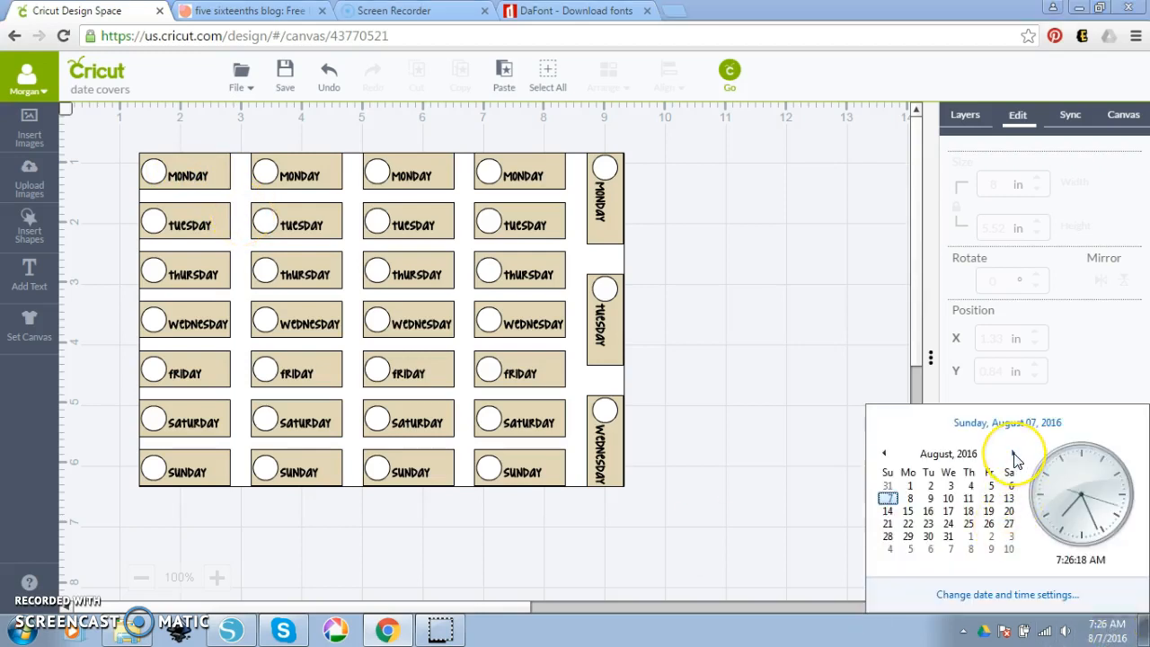
pyautogui.click(1014, 454)
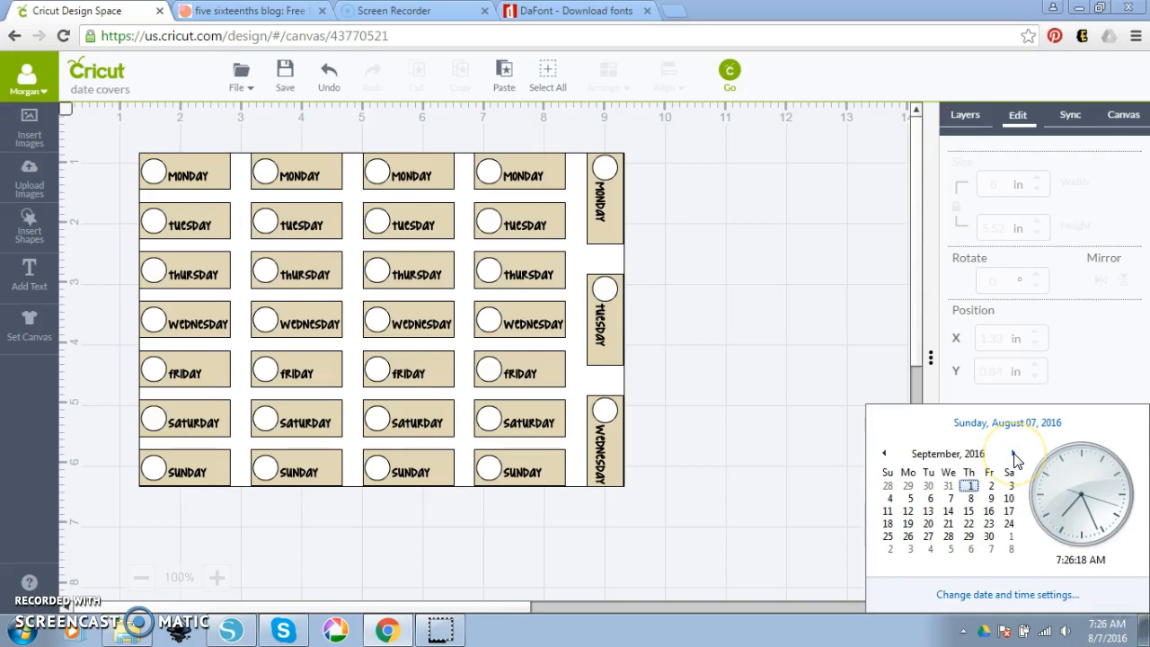
pyautogui.click(970, 487)
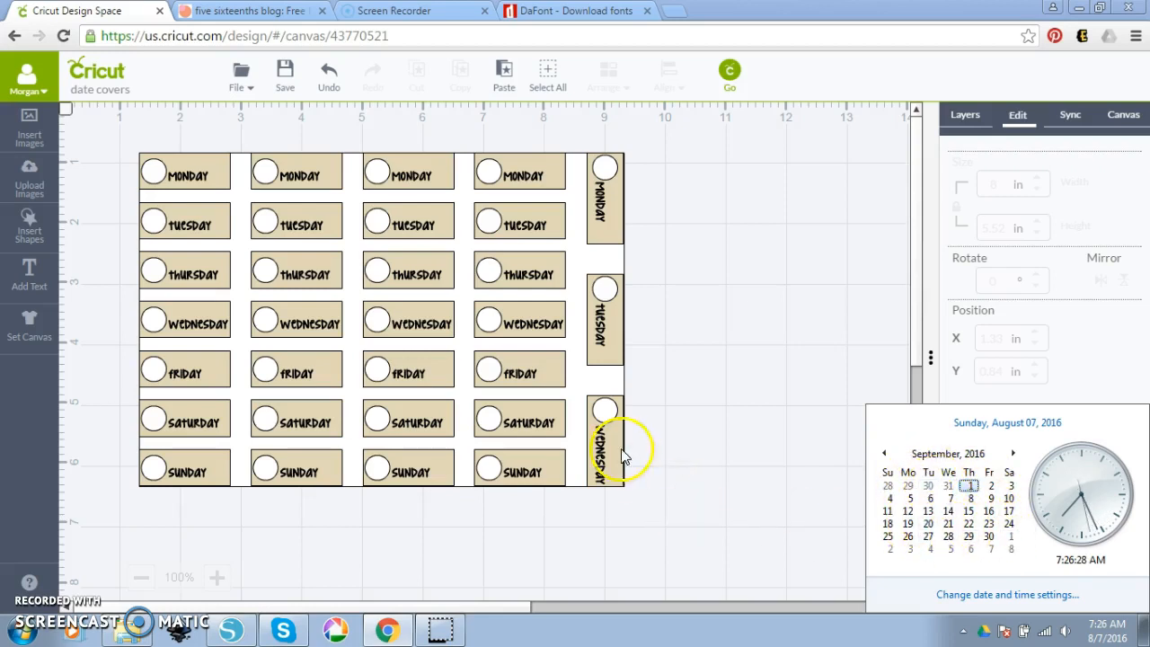
pyautogui.click(704, 478)
# Hide the white background rectangle's Square layer
pyautogui.click(580, 400)
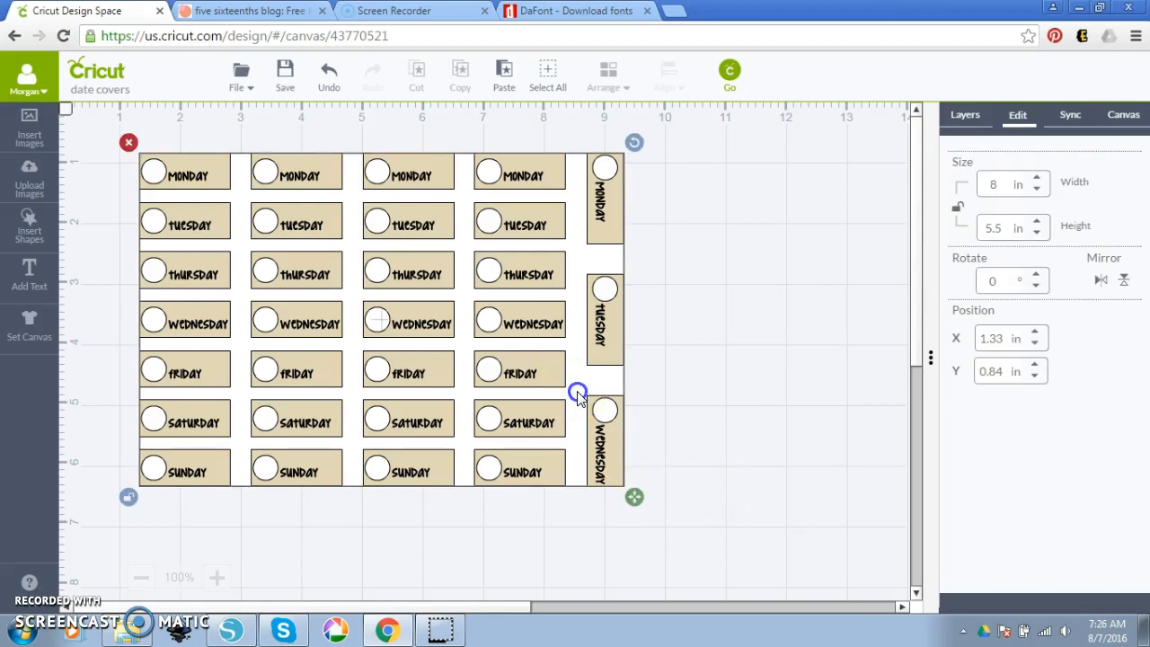
pyautogui.click(962, 117)
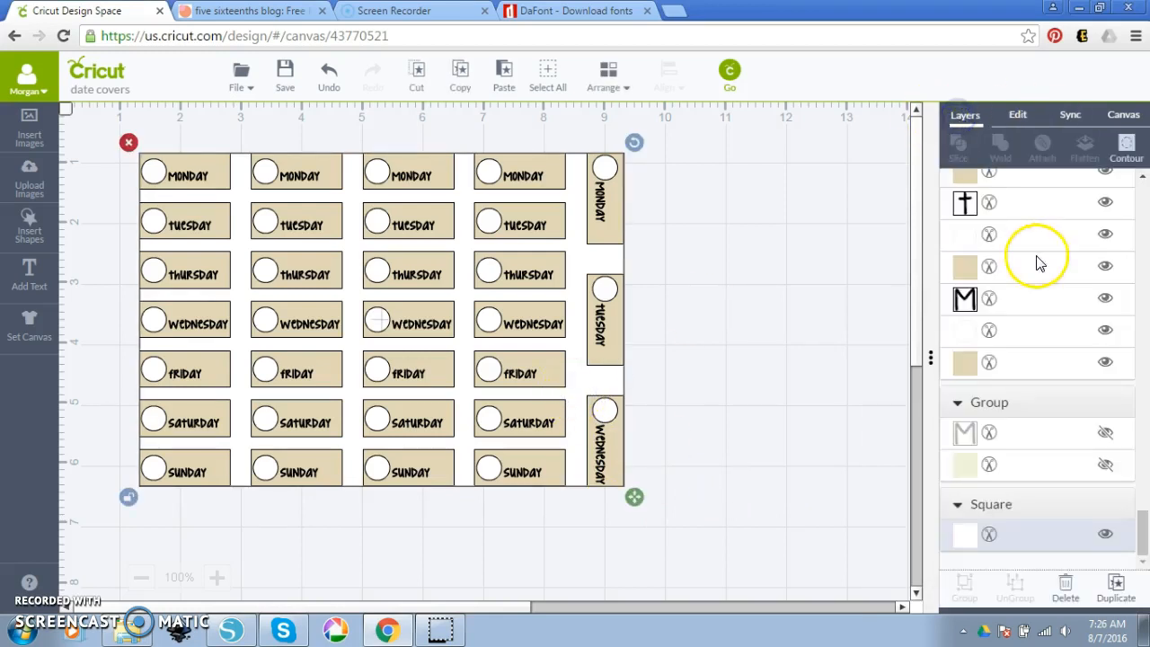
pyautogui.click(1106, 534)
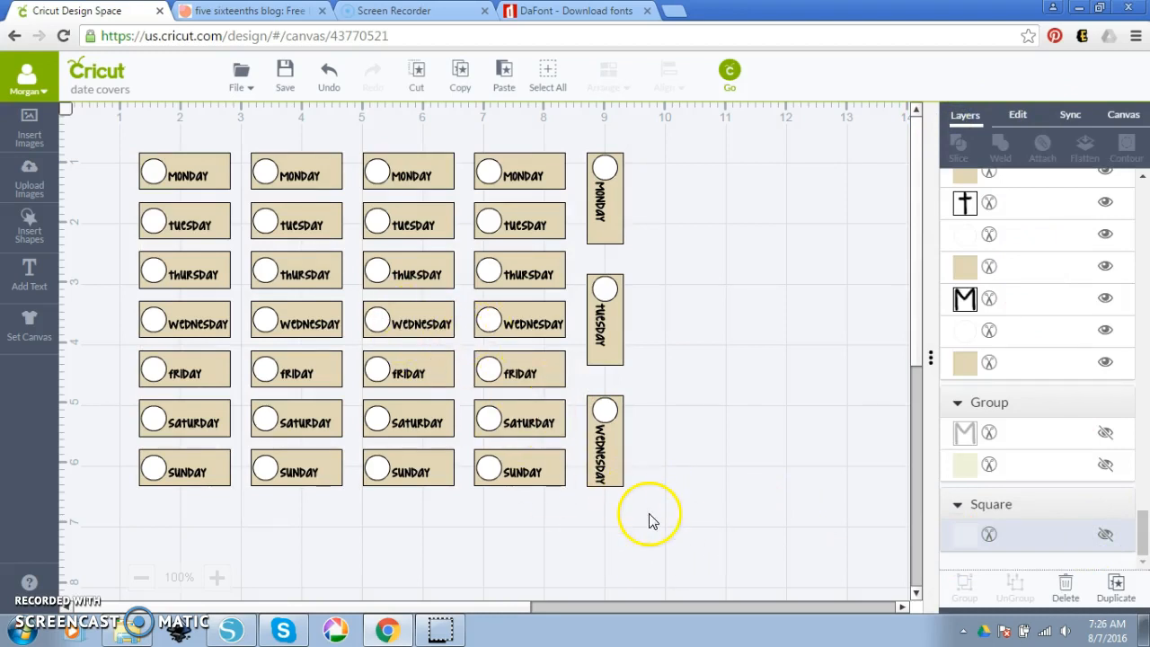
# Check the layer attributes of the circle and rectangle in the first Monday label
pyautogui.click(989, 333)
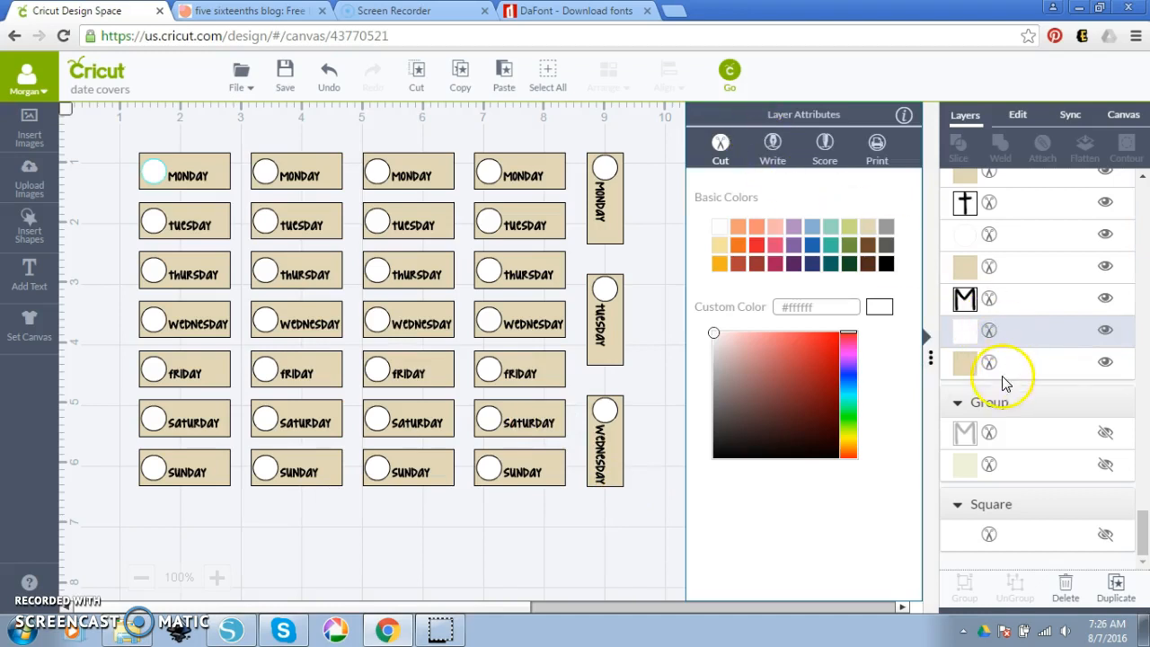
pyautogui.click(989, 362)
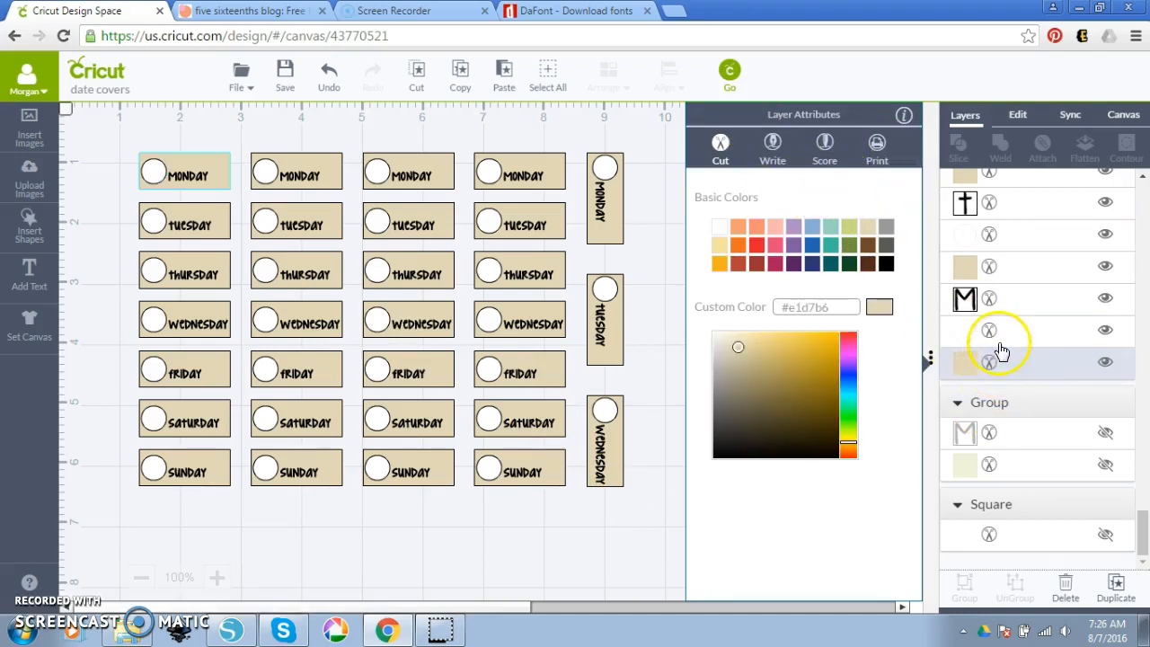
pyautogui.click(644, 368)
# Flatten all the weekday labels into one printable image, and unflatten the set again
pyautogui.moveTo(670, 533); pyautogui.dragTo(102, 108)
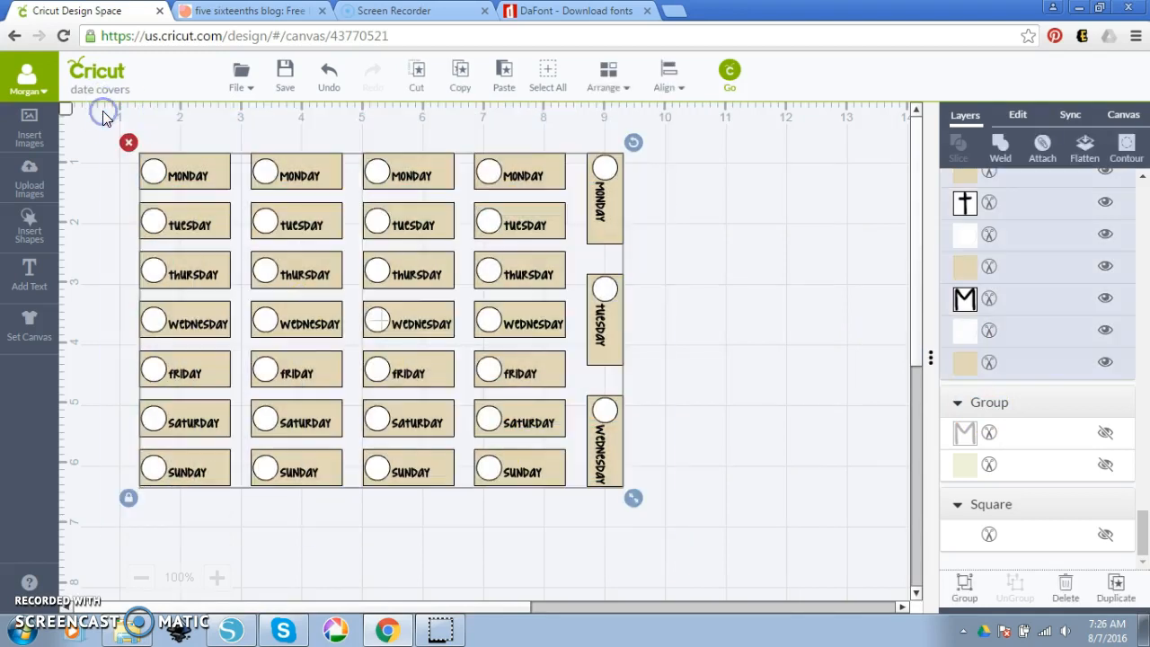
pyautogui.click(1088, 146)
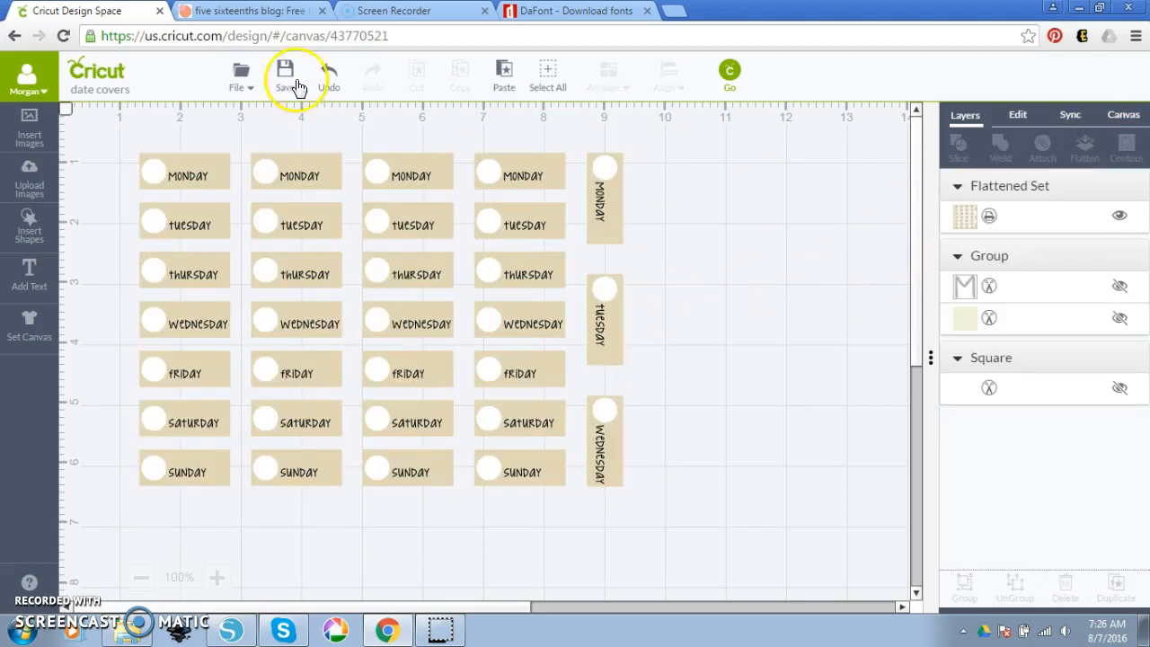
pyautogui.click(381, 177)
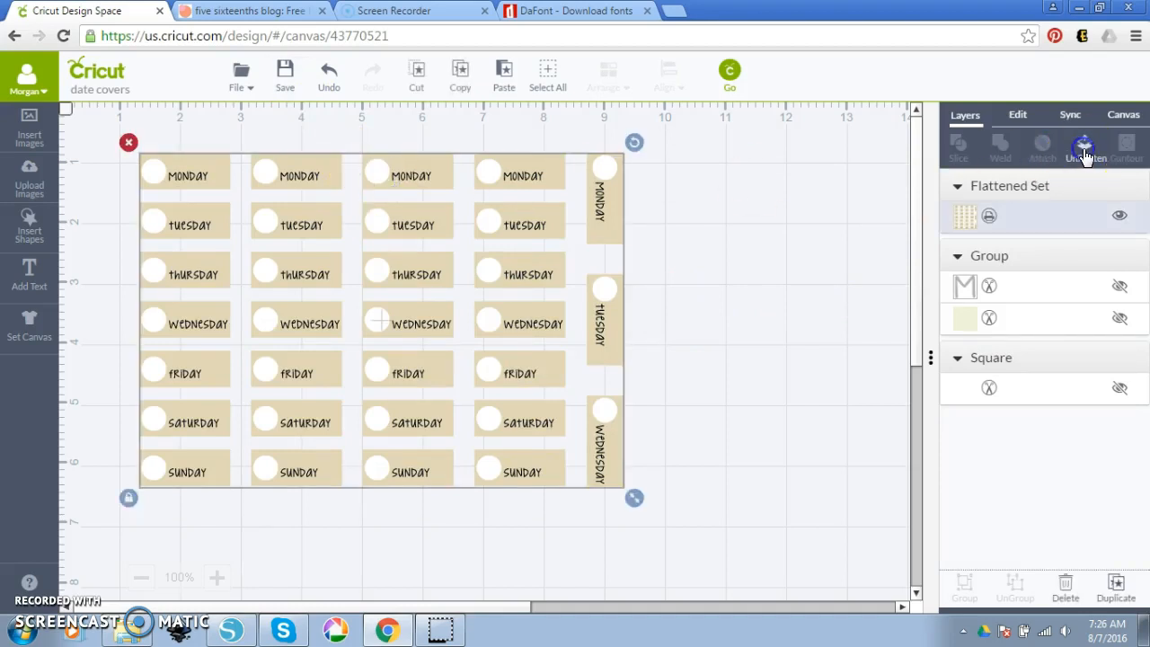
pyautogui.click(1085, 151)
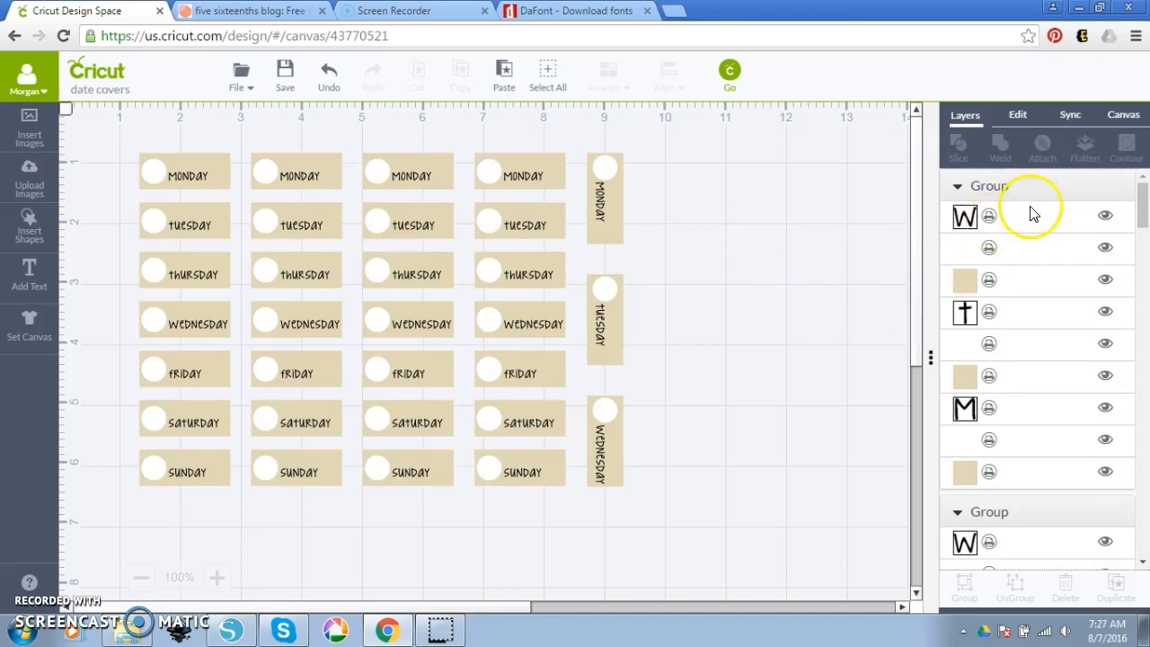
# Look for syncable label colours, and undo the unflattening and flattening of the weekday labels
pyautogui.click(1082, 120)
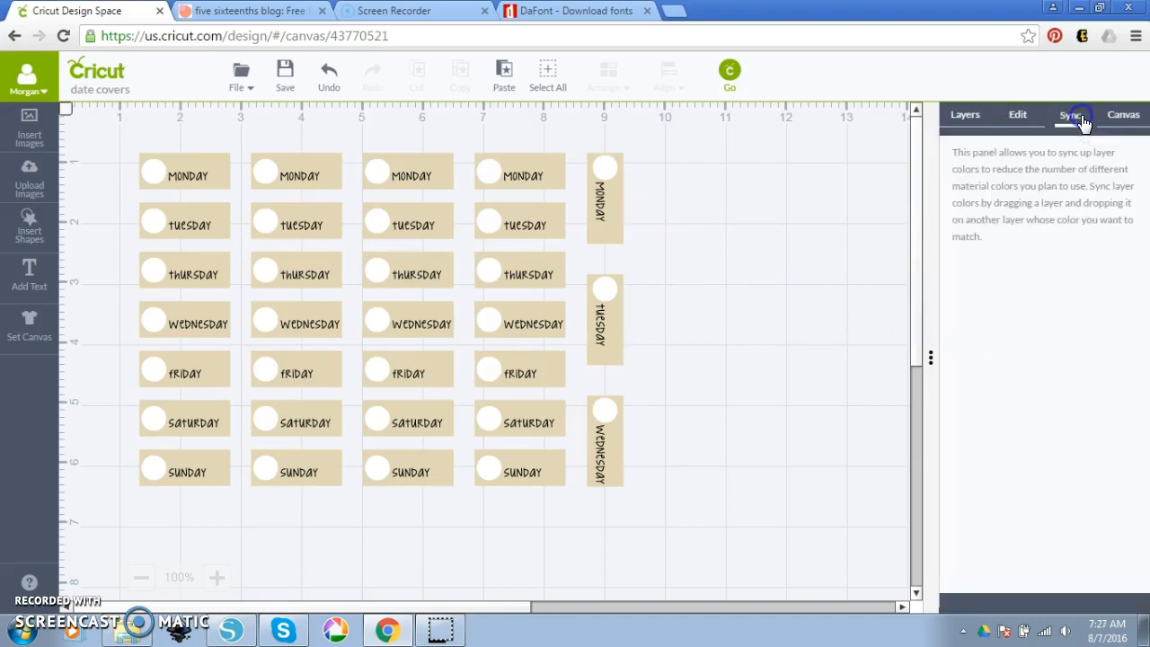
pyautogui.click(613, 230)
pyautogui.click(964, 118)
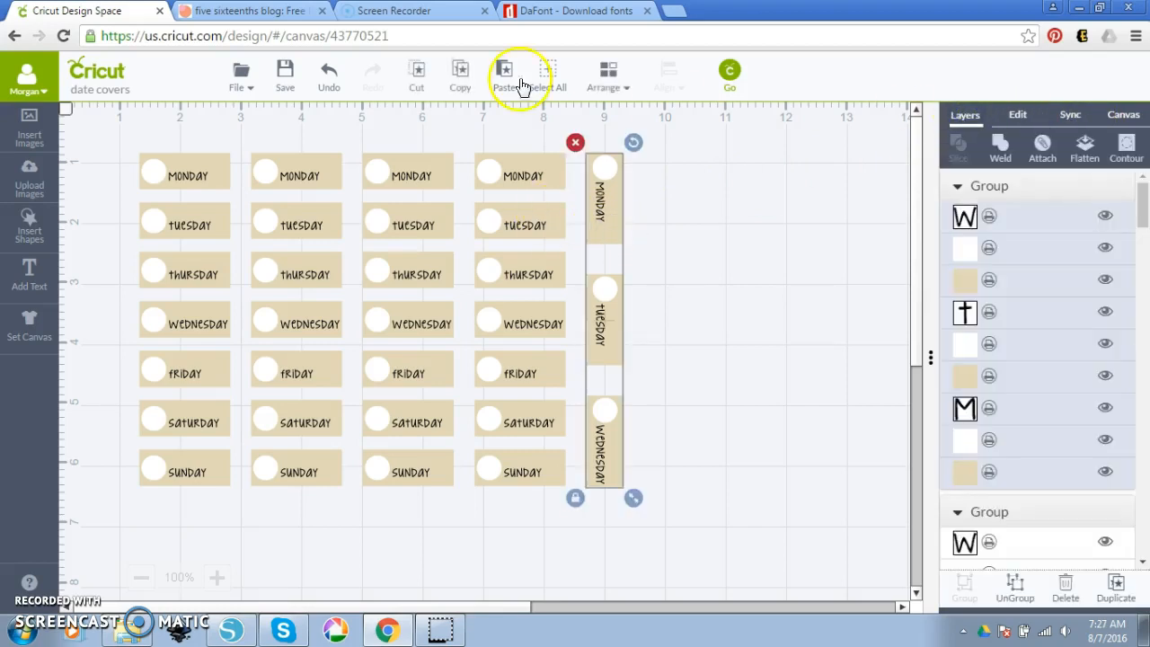
pyautogui.click(327, 81)
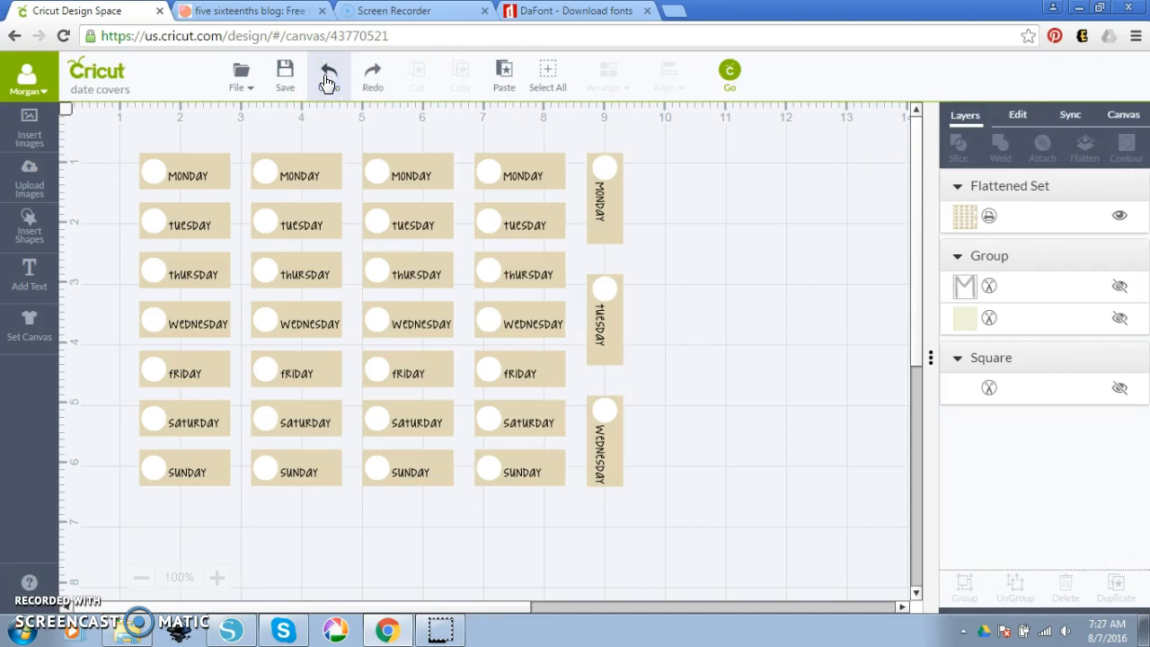
pyautogui.click(327, 81)
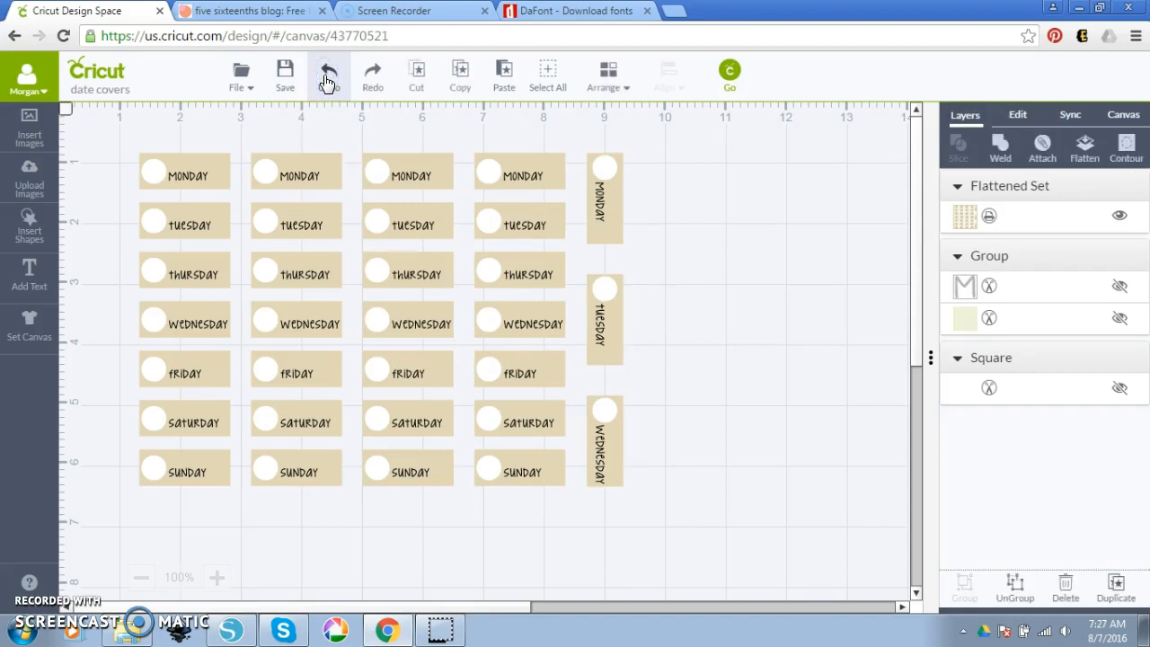
pyautogui.click(327, 81)
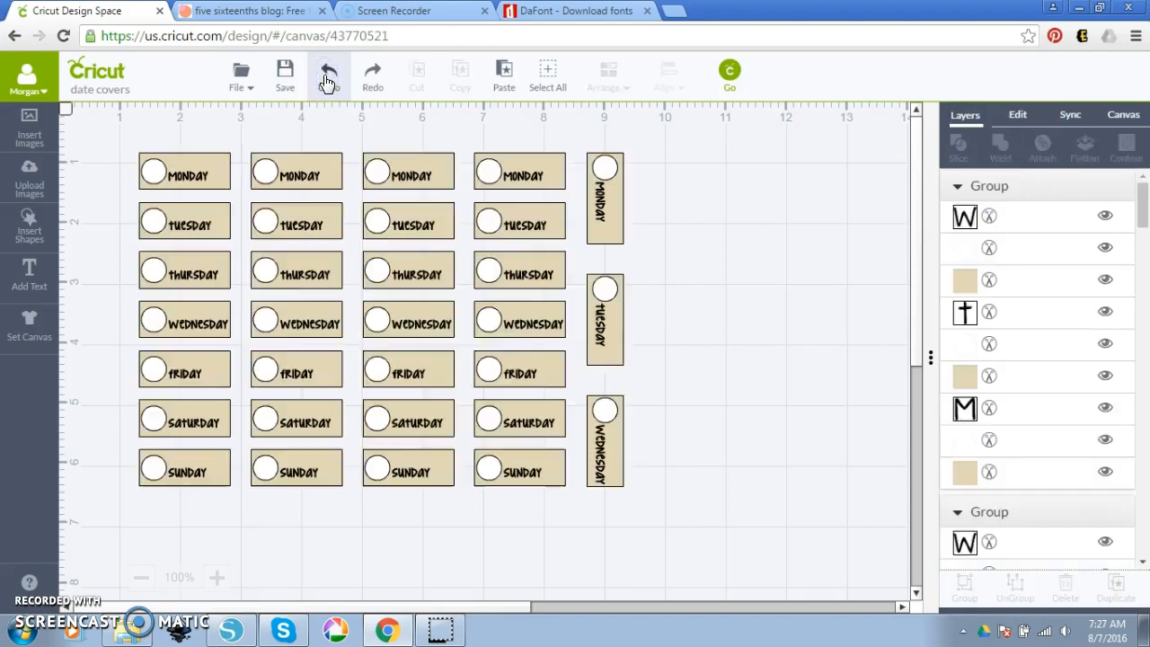
# Review how the label layers are grouped by colour for syncing
pyautogui.click(1074, 117)
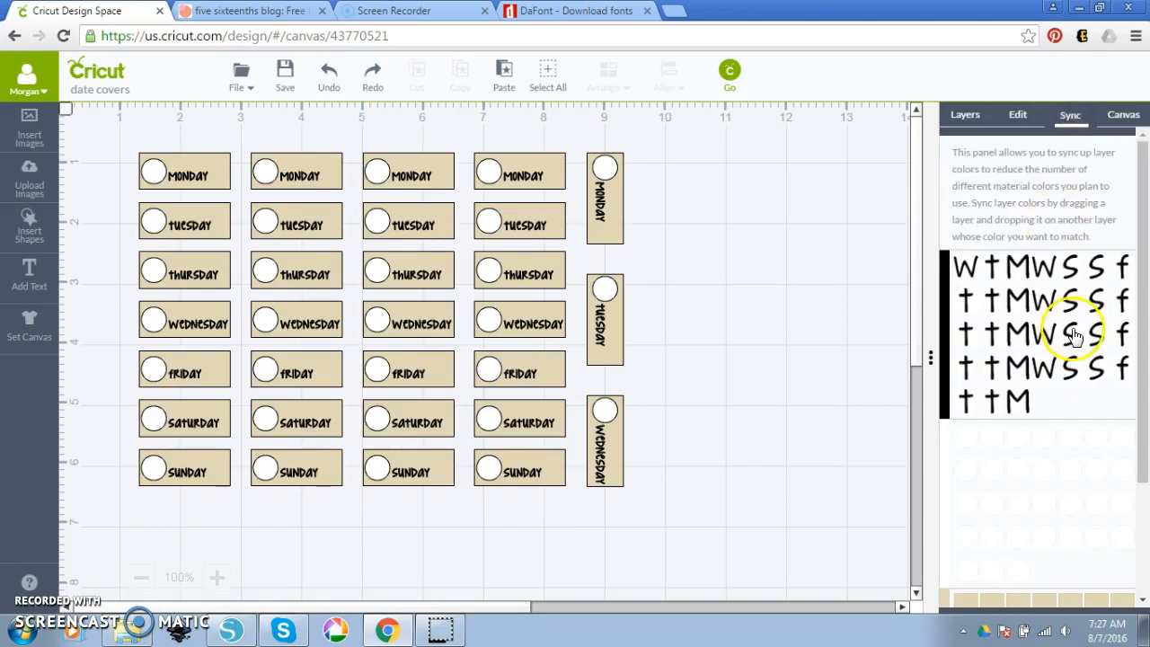
pyautogui.scroll(-3, 1076, 326)
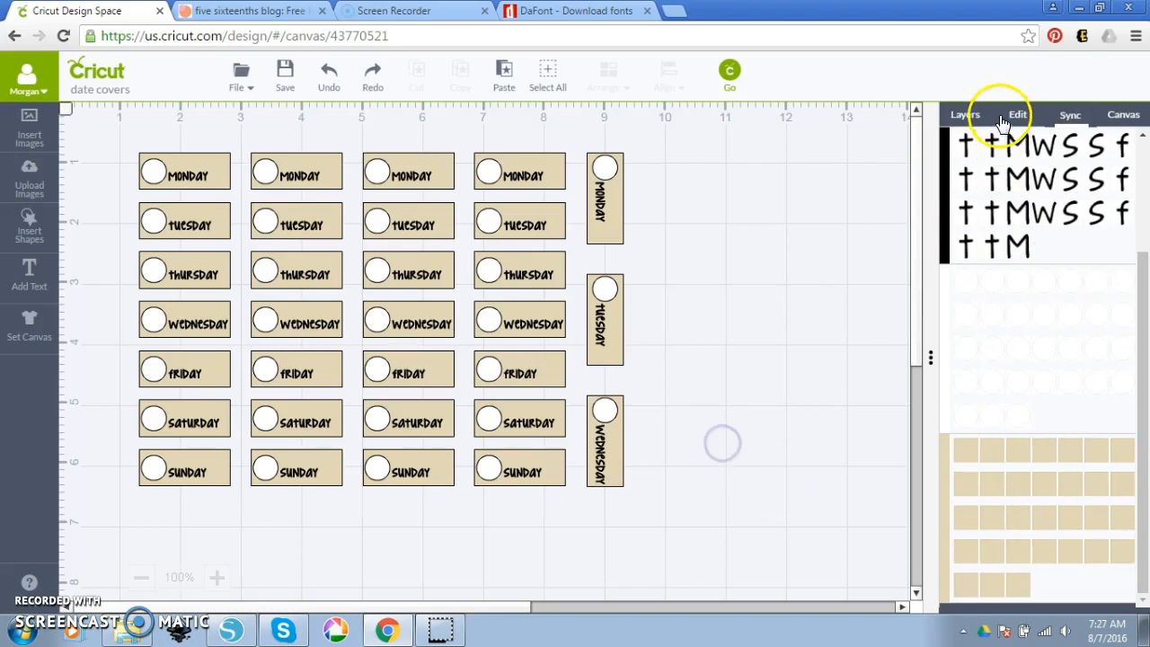
pyautogui.click(968, 114)
# Recolour the rectangles of the vertical Wednesday and Tuesday labels to Jade
pyautogui.click(965, 280)
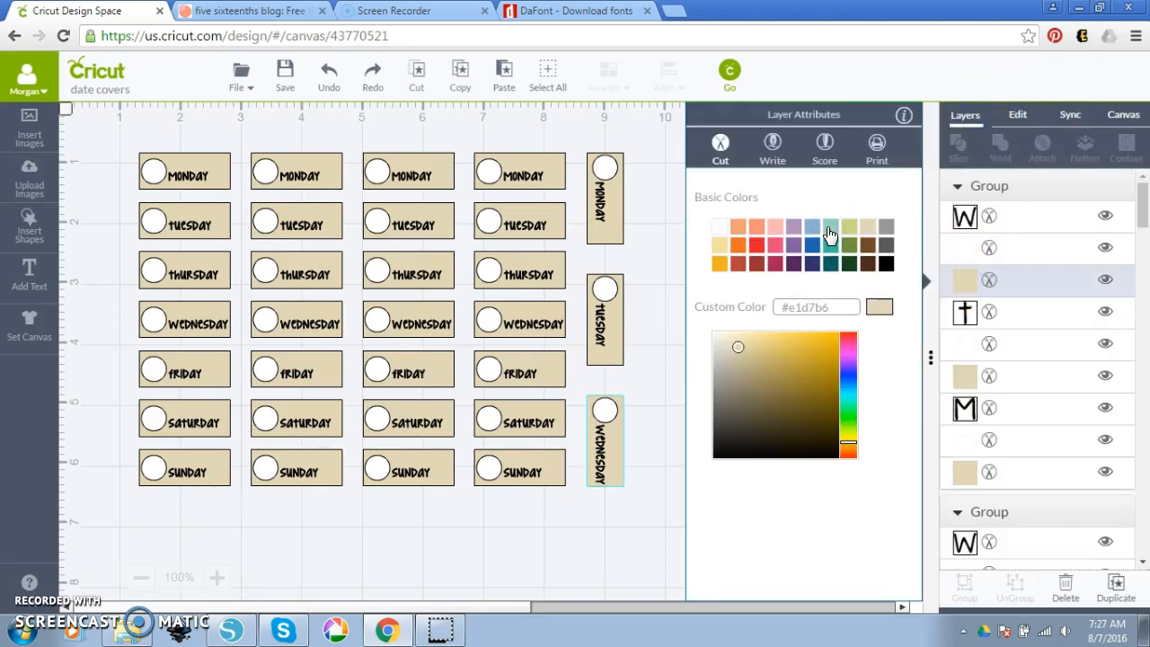
pyautogui.click(824, 236)
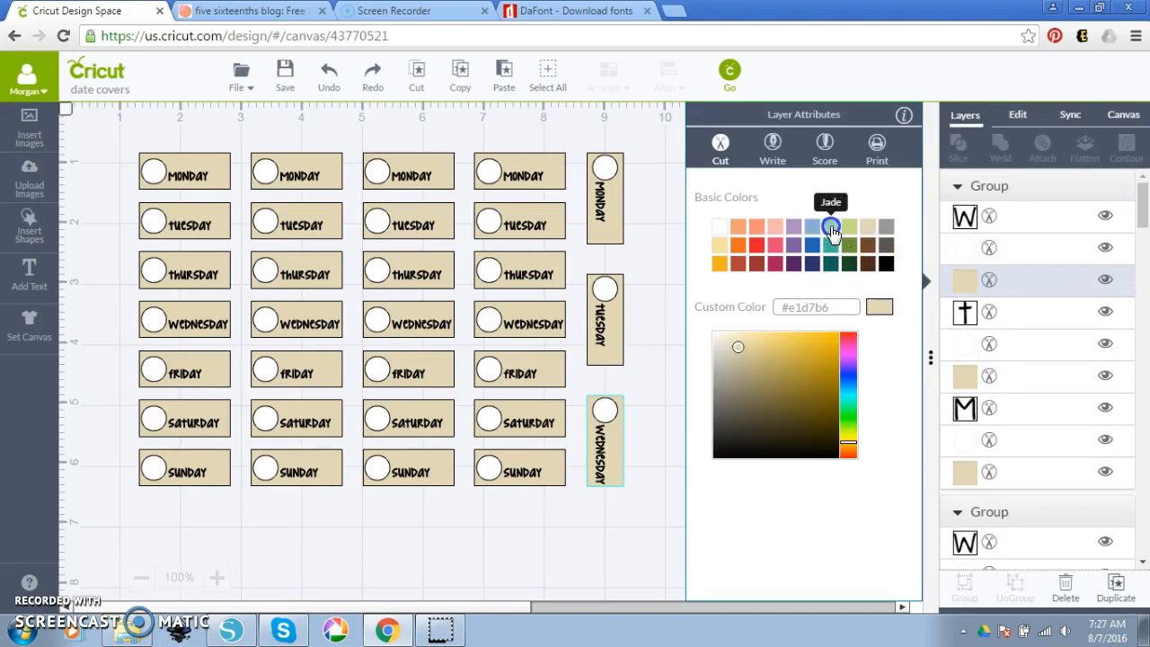
pyautogui.click(831, 229)
pyautogui.click(963, 370)
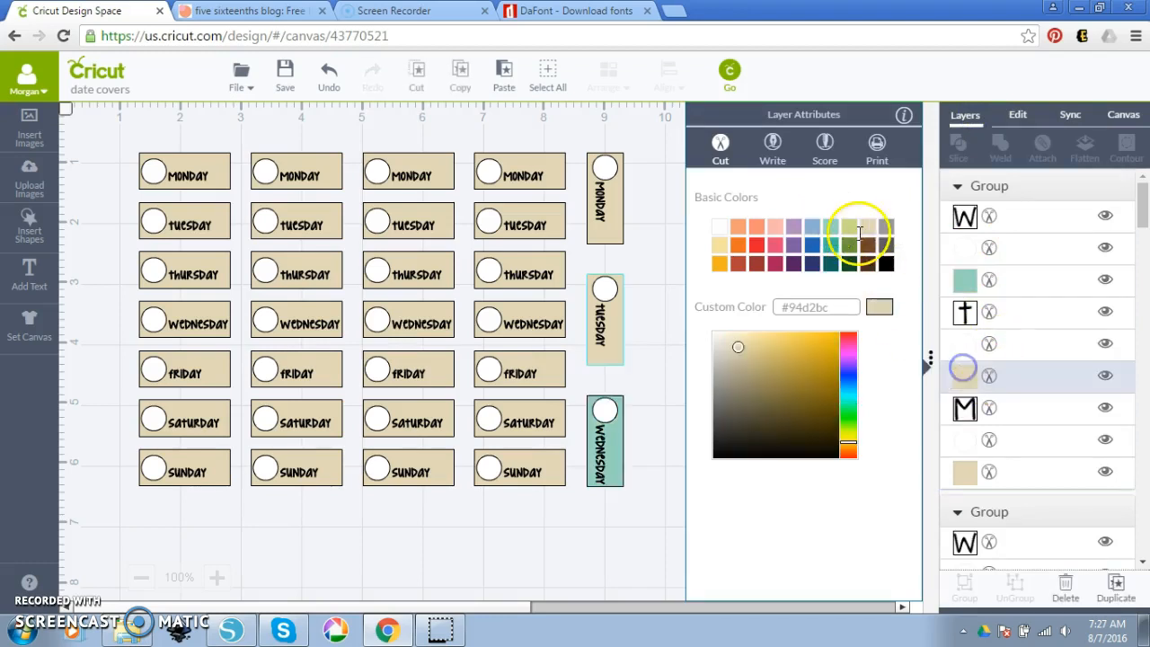
pyautogui.click(832, 230)
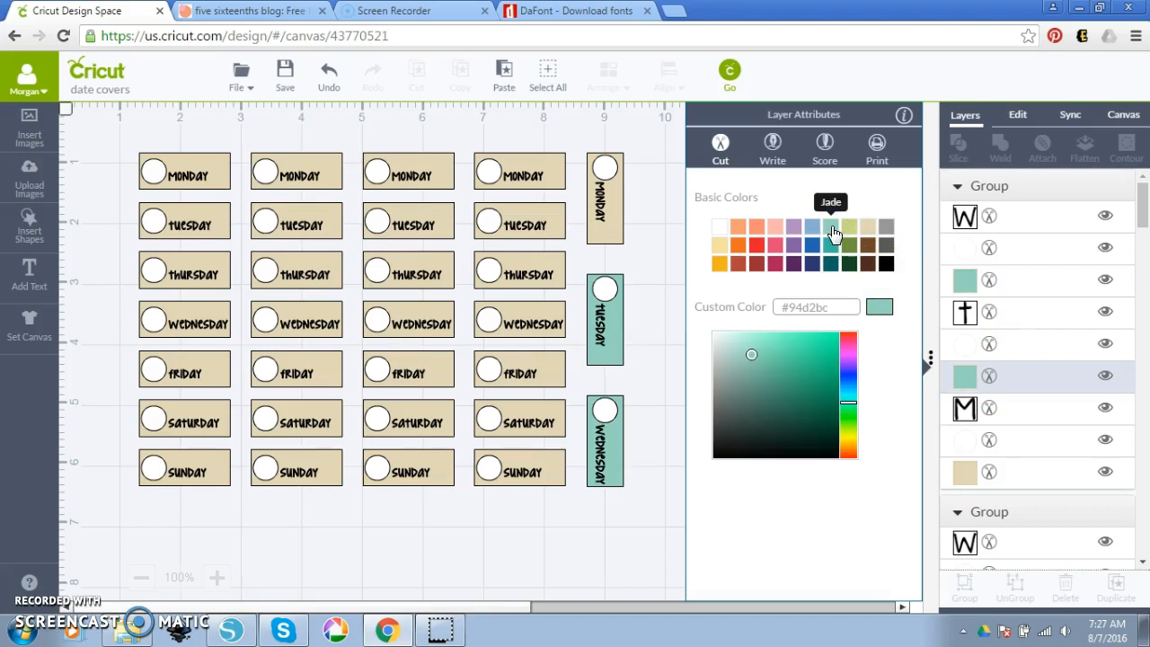
pyautogui.click(626, 432)
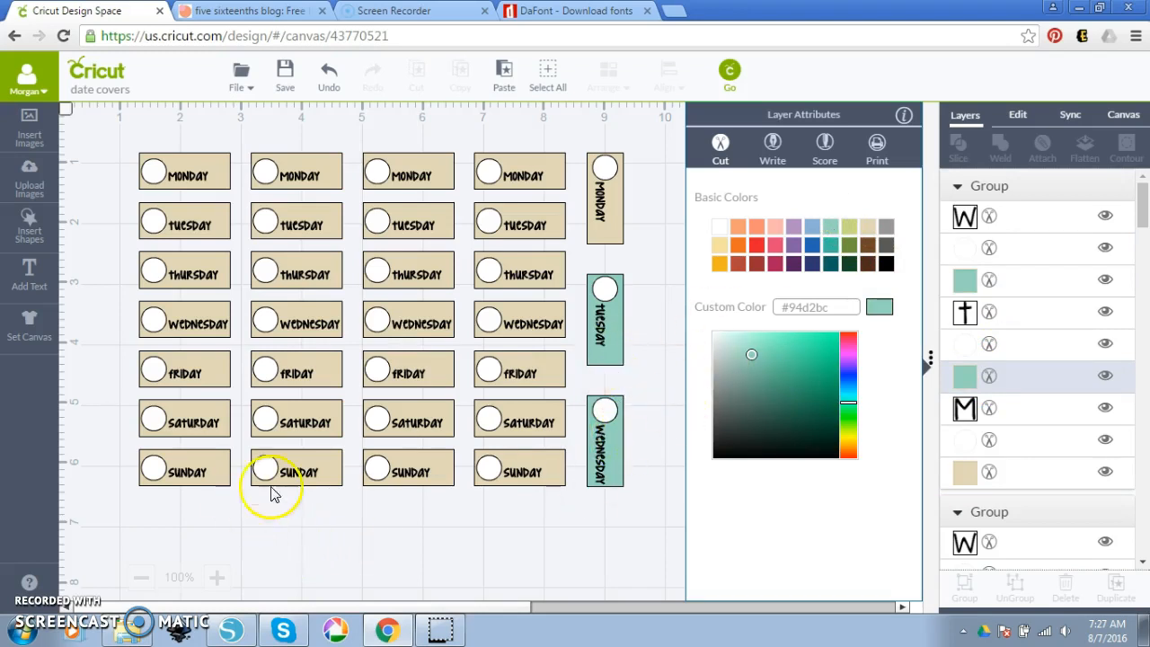
pyautogui.click(620, 460)
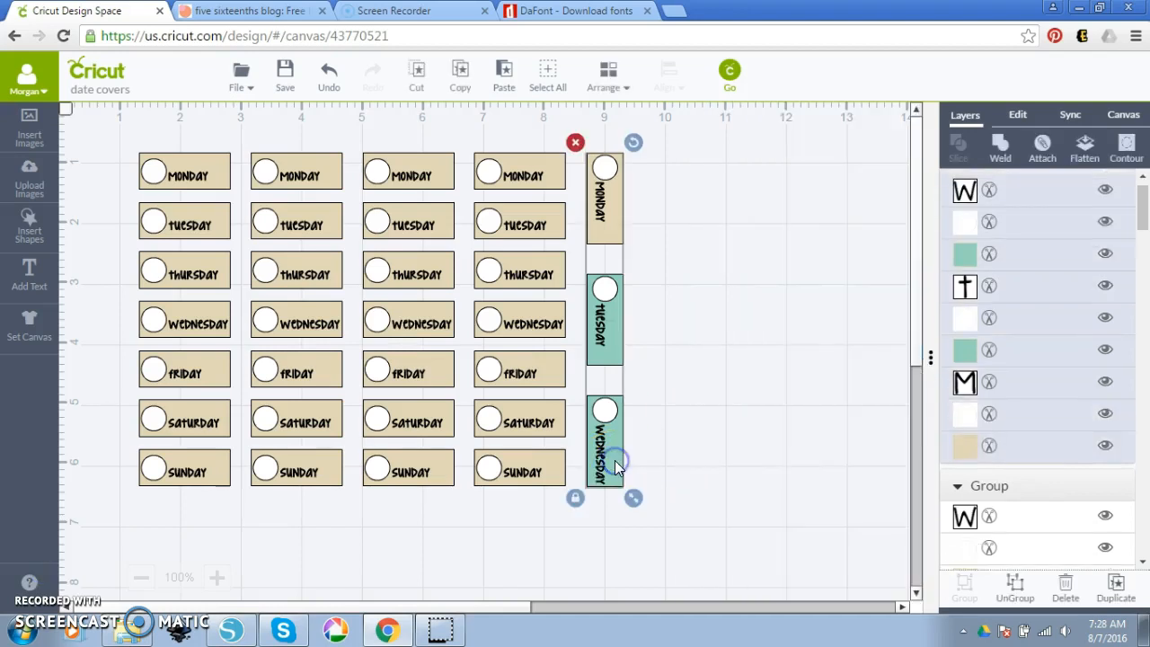
# Set the vertical Tuesday label's rectangle to the custom colour #ddece9
pyautogui.click(964, 379)
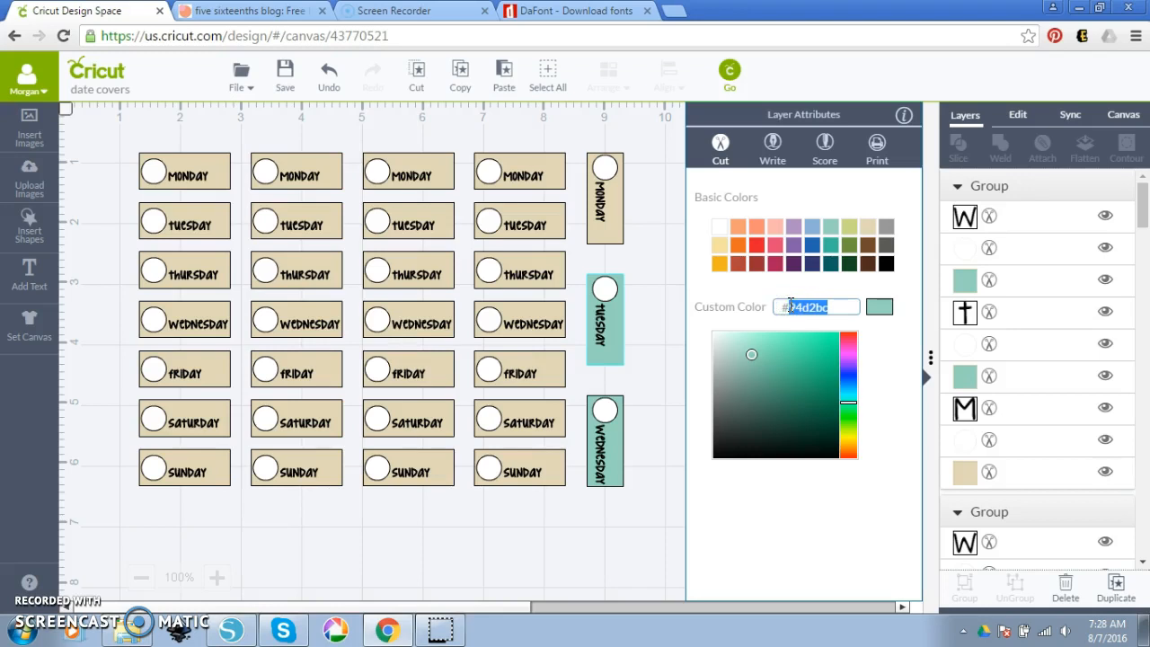
pyautogui.write('ddece9')
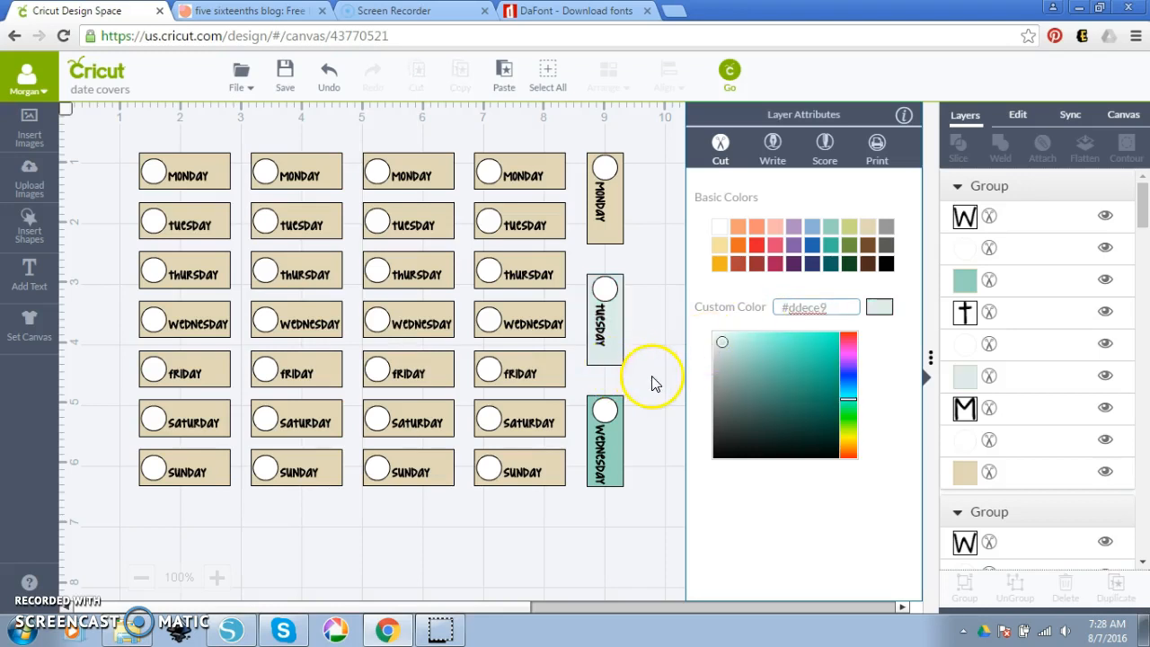
pyautogui.click(655, 383)
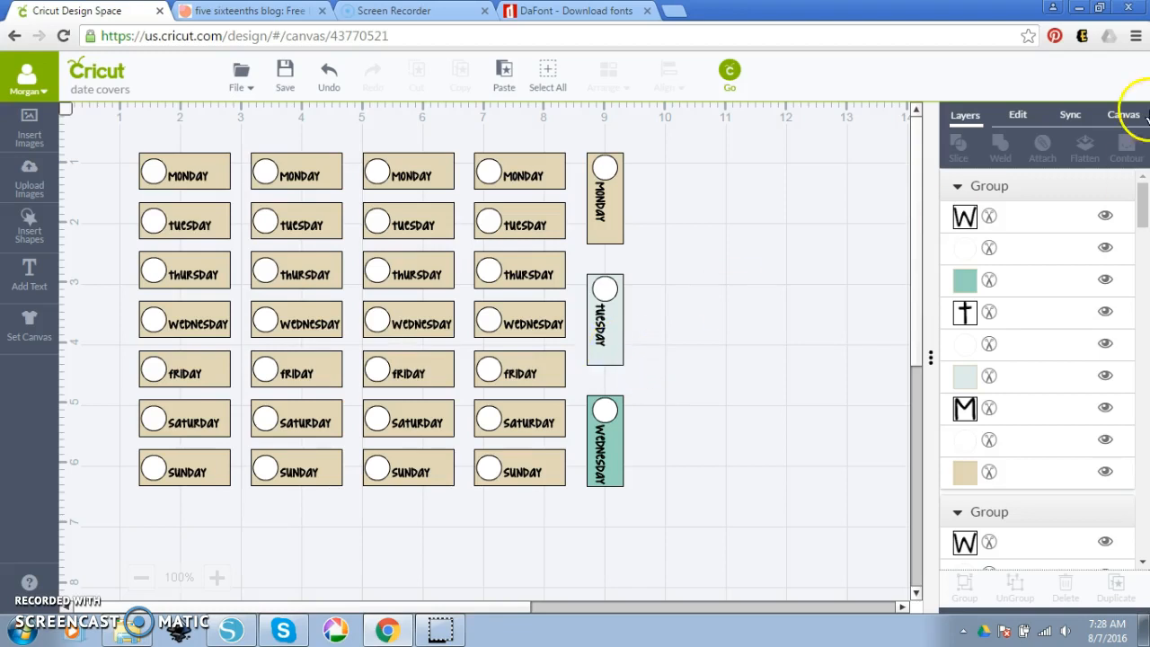
# Sync all the tan rectangle layers and the Jade Wednesday rectangle to the #ddece9 colour of the vertical Tuesday label
pyautogui.click(1073, 115)
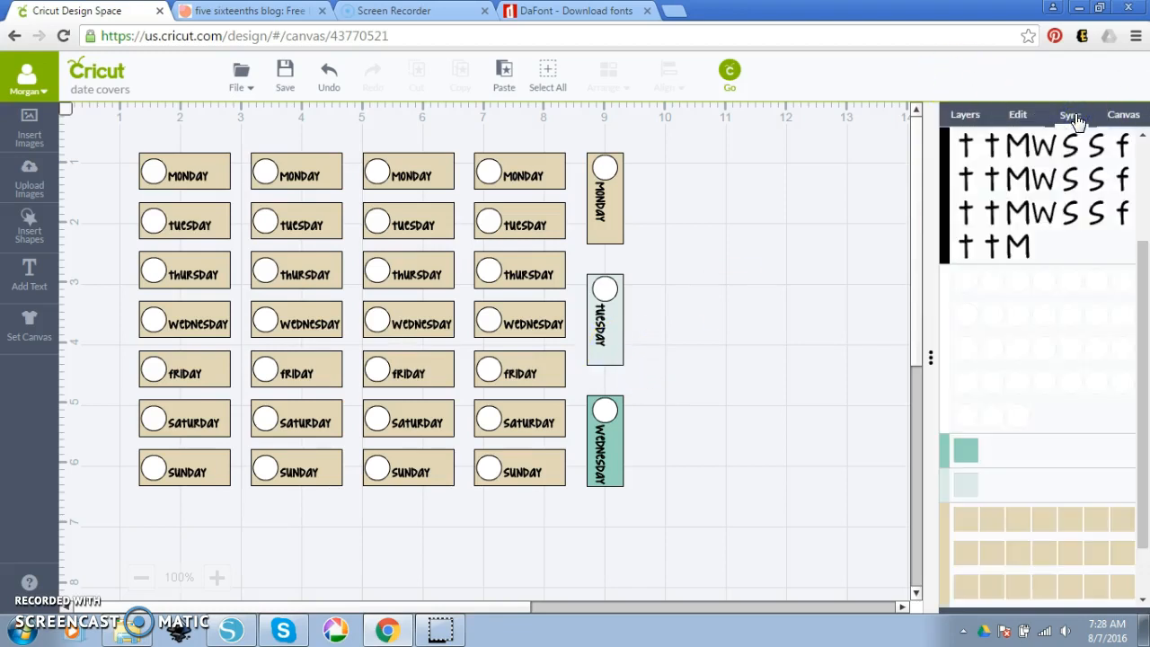
pyautogui.click(967, 486)
pyautogui.moveTo(961, 512); pyautogui.dragTo(962, 481)
pyautogui.moveTo(974, 530); pyautogui.dragTo(961, 481)
pyautogui.moveTo(968, 523); pyautogui.dragTo(966, 490)
pyautogui.moveTo(970, 539); pyautogui.dragTo(962, 488)
pyautogui.moveTo(962, 560); pyautogui.dragTo(965, 506)
pyautogui.moveTo(971, 583); pyautogui.dragTo(956, 442)
pyautogui.scroll(-1, 967, 530)
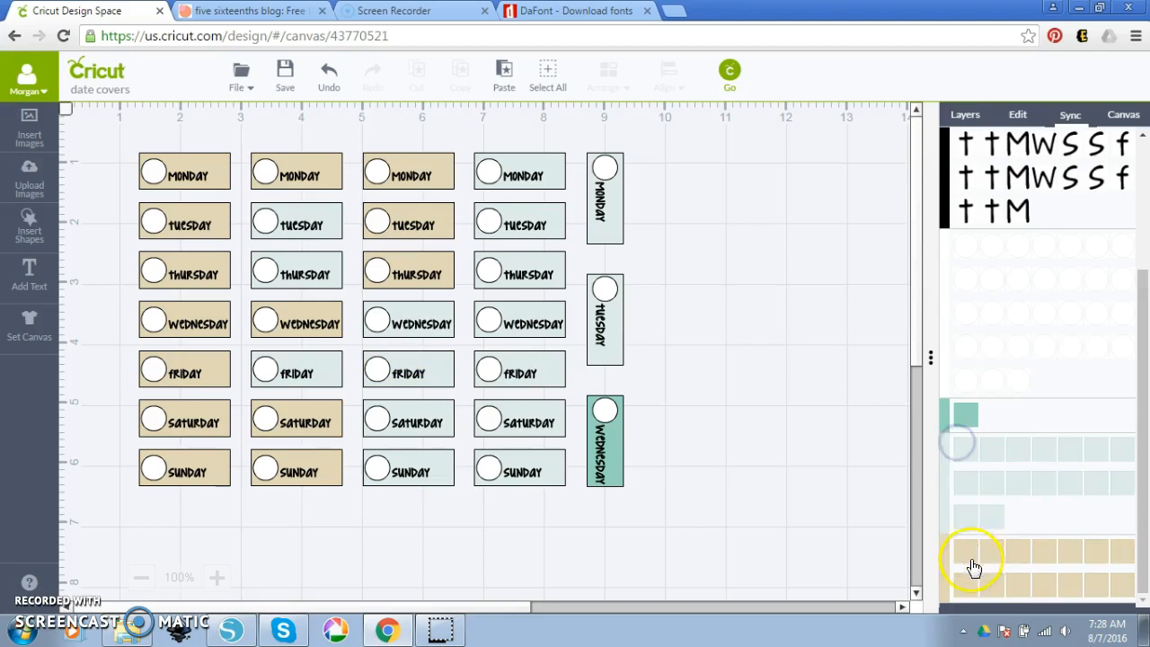
pyautogui.moveTo(970, 556); pyautogui.dragTo(964, 498)
pyautogui.moveTo(965, 556); pyautogui.dragTo(962, 485)
pyautogui.moveTo(972, 550); pyautogui.dragTo(971, 501)
pyautogui.moveTo(968, 544); pyautogui.dragTo(960, 521)
pyautogui.moveTo(962, 590); pyautogui.dragTo(963, 535)
pyautogui.moveTo(966, 584); pyautogui.dragTo(962, 522)
pyautogui.moveTo(966, 589); pyautogui.dragTo(959, 544)
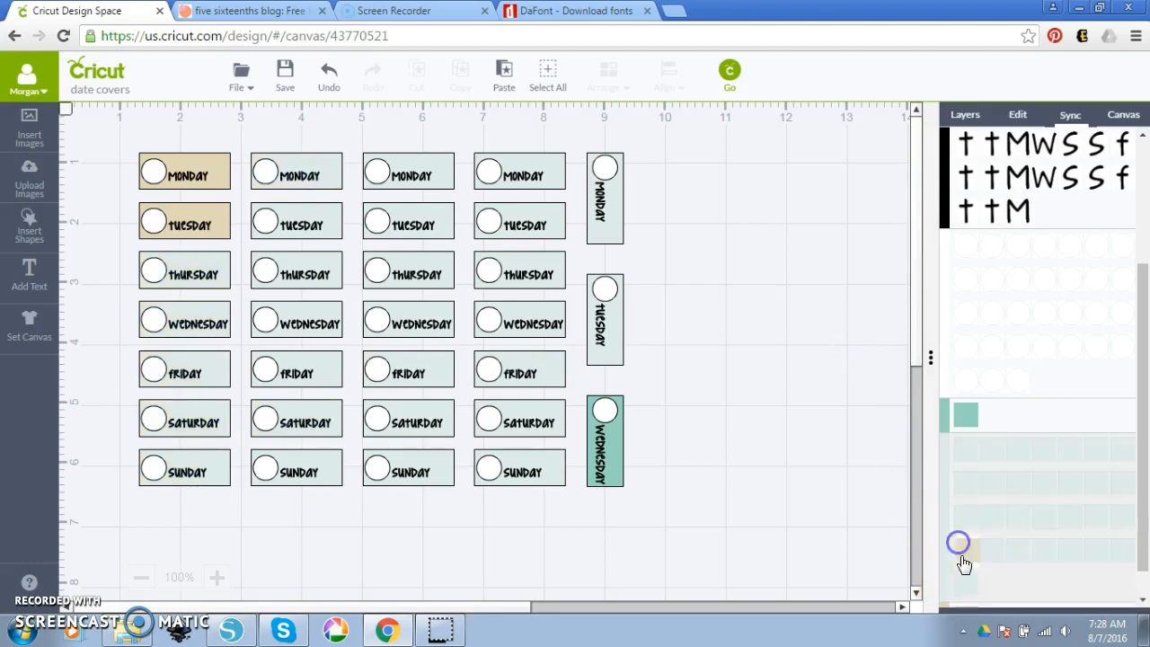
pyautogui.click(966, 585)
pyautogui.moveTo(972, 422); pyautogui.dragTo(975, 458)
pyautogui.moveTo(984, 597); pyautogui.dragTo(968, 531)
pyautogui.click(731, 532)
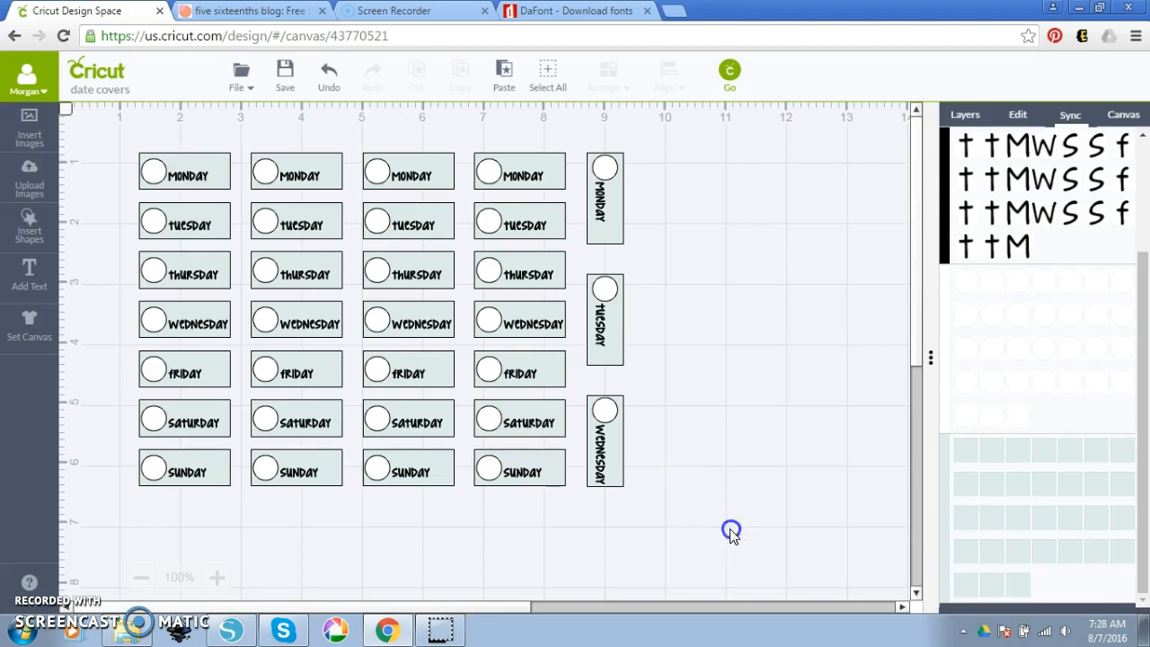
# Check the layer attributes of the text in the vertical Wednesday label
pyautogui.moveTo(714, 546); pyautogui.dragTo(97, 110)
pyautogui.click(662, 454)
pyautogui.click(965, 115)
pyautogui.click(965, 218)
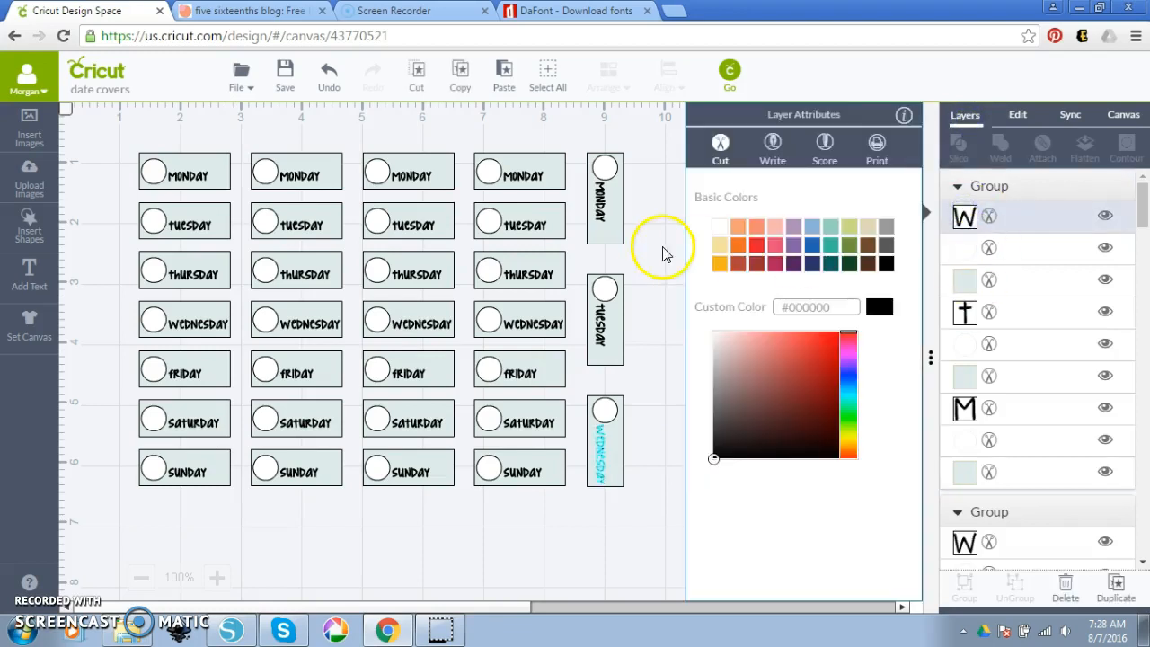
pyautogui.click(661, 255)
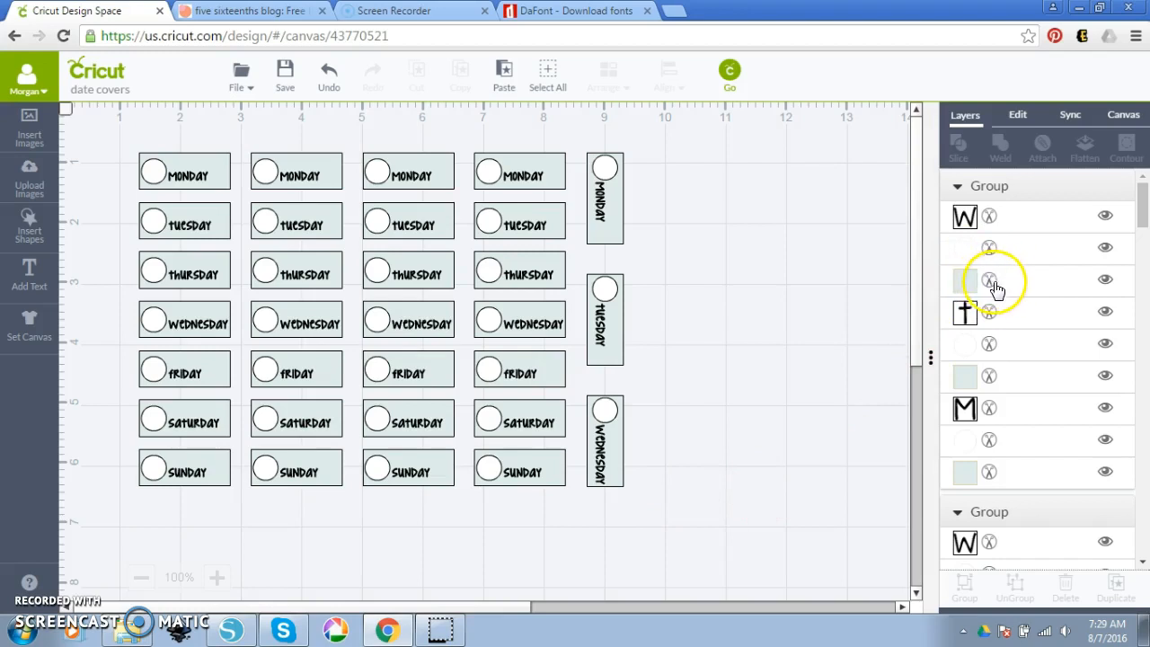
# Flatten all the recoloured weekday labels into a single printable image
pyautogui.click(676, 539)
pyautogui.moveTo(677, 539); pyautogui.dragTo(116, 128)
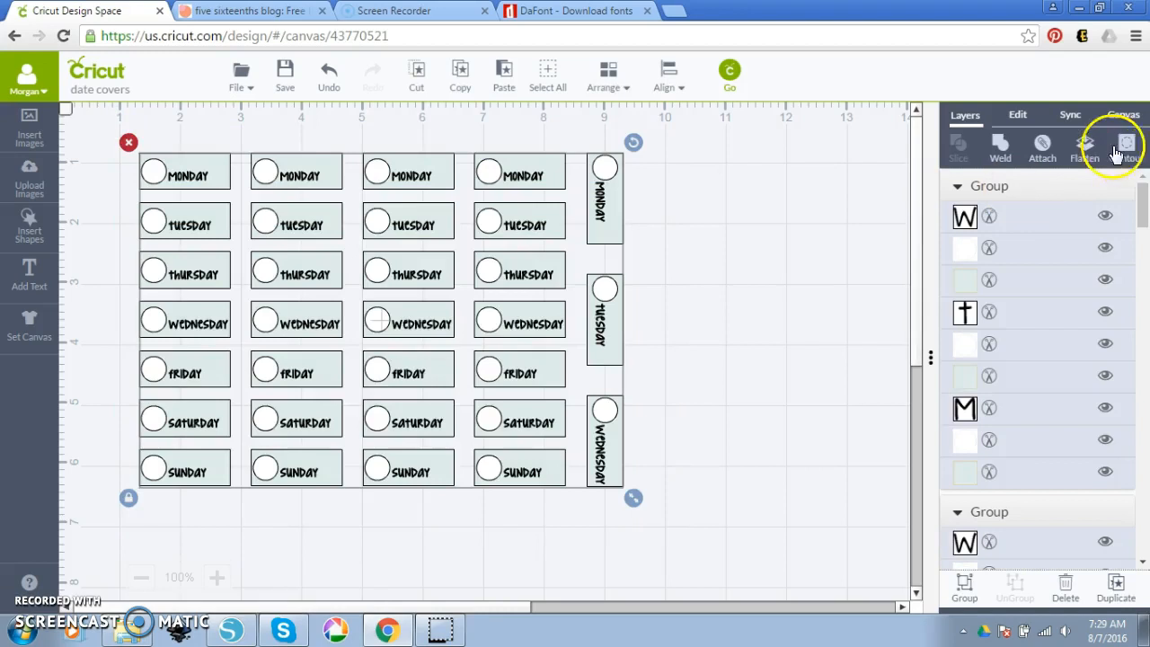
pyautogui.click(1089, 148)
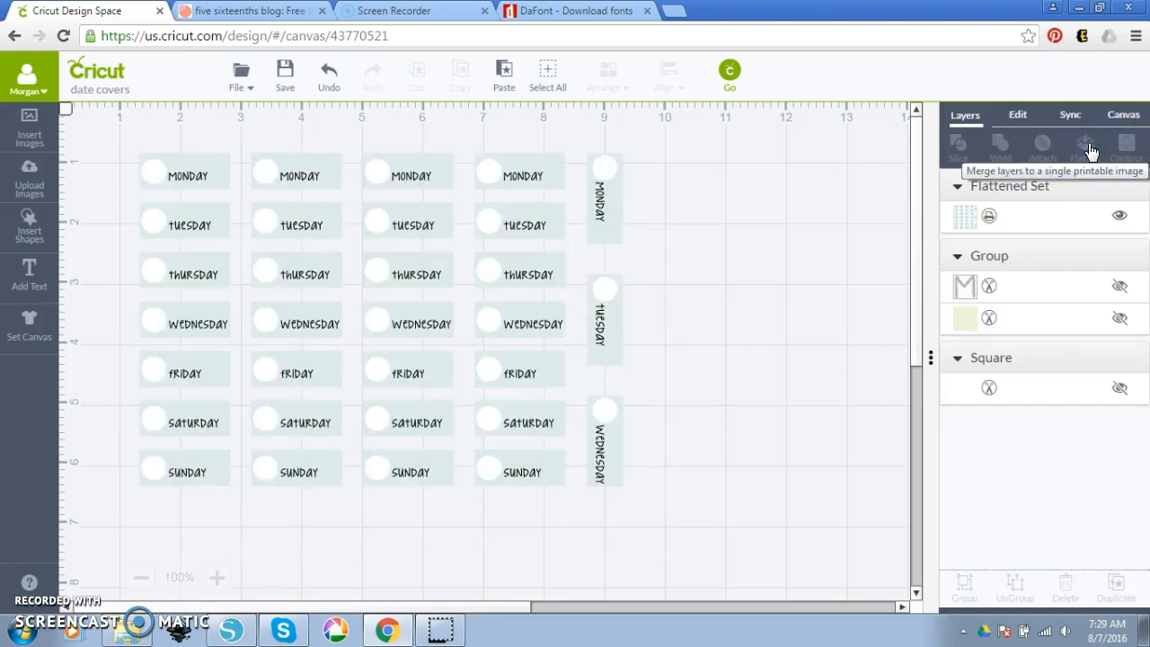
# Preview the flattened label sheet on the 8.5X11 mat and return to the canvas
pyautogui.click(731, 72)
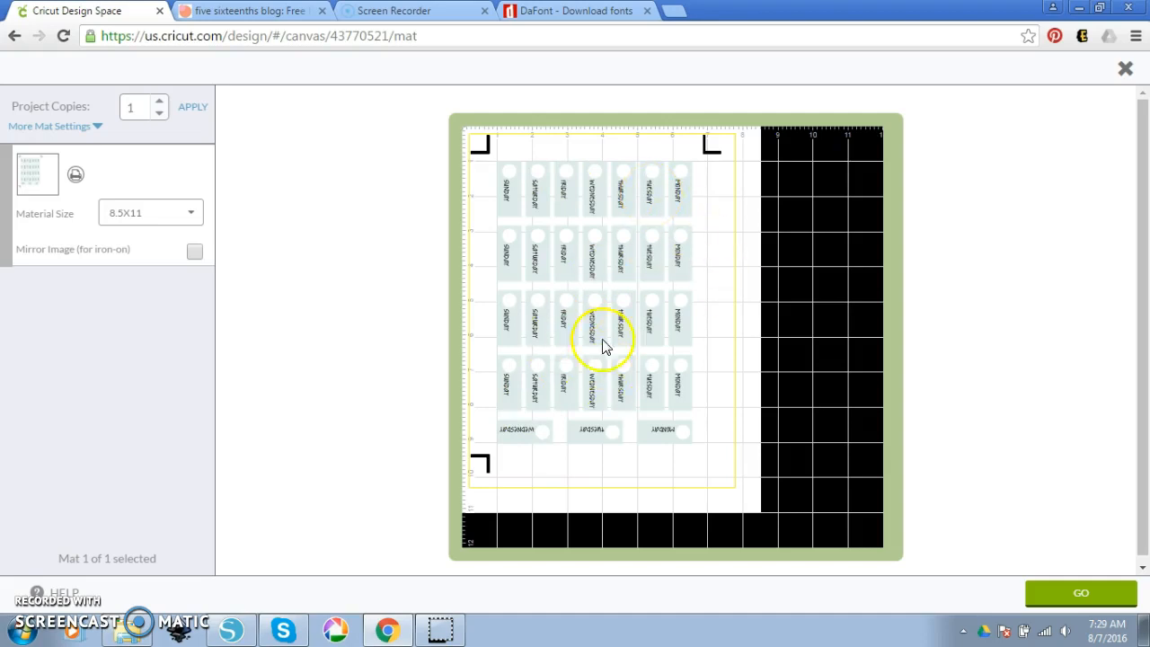
pyautogui.click(1126, 72)
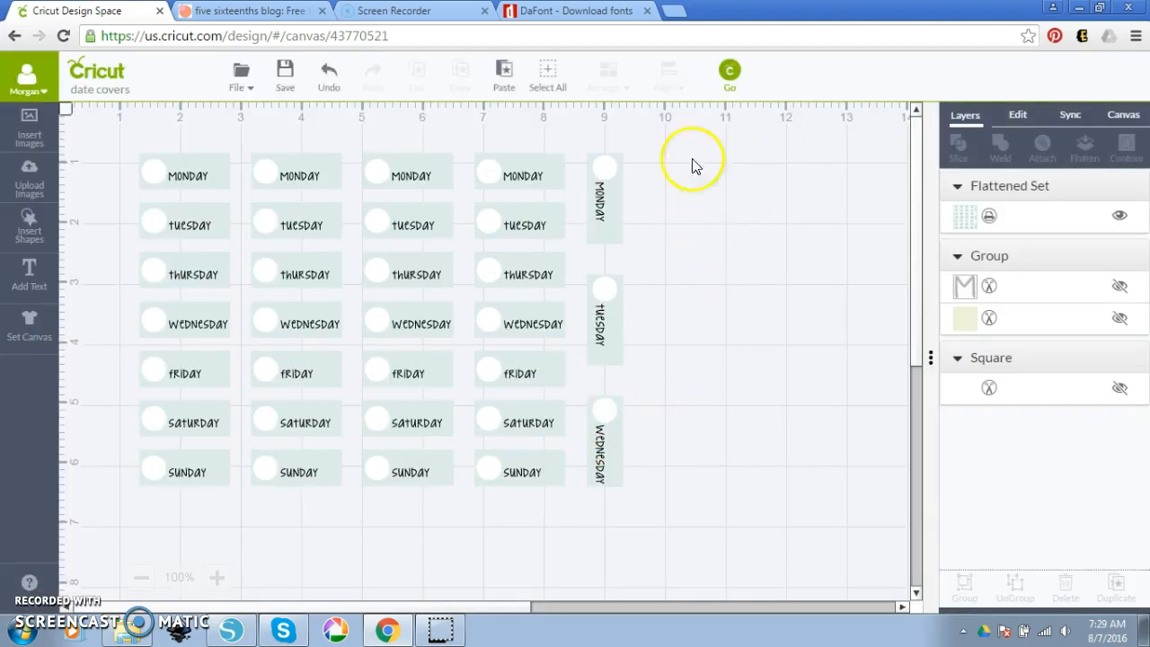
pyautogui.click(728, 72)
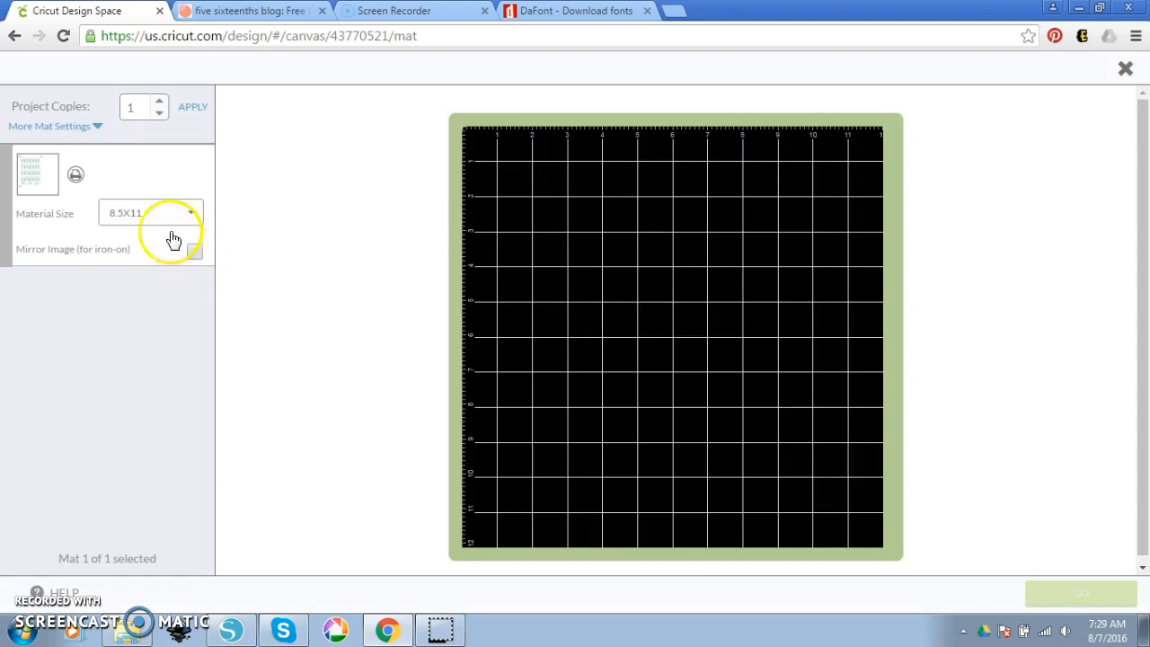
pyautogui.click(1126, 69)
pyautogui.click(731, 72)
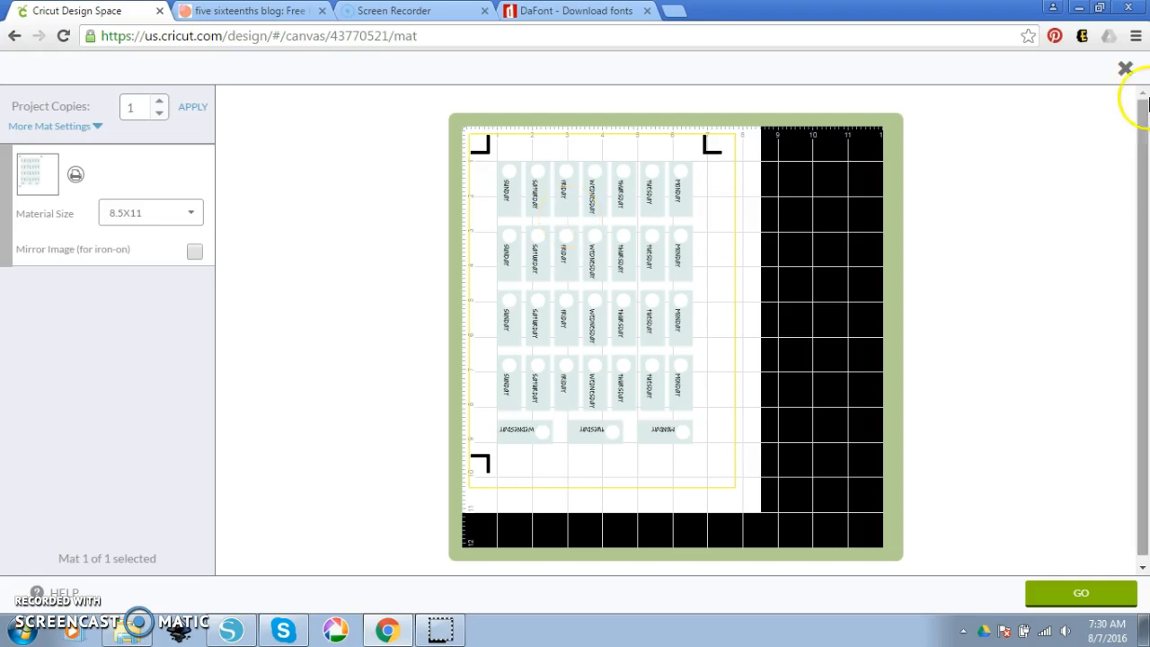
pyautogui.click(1125, 69)
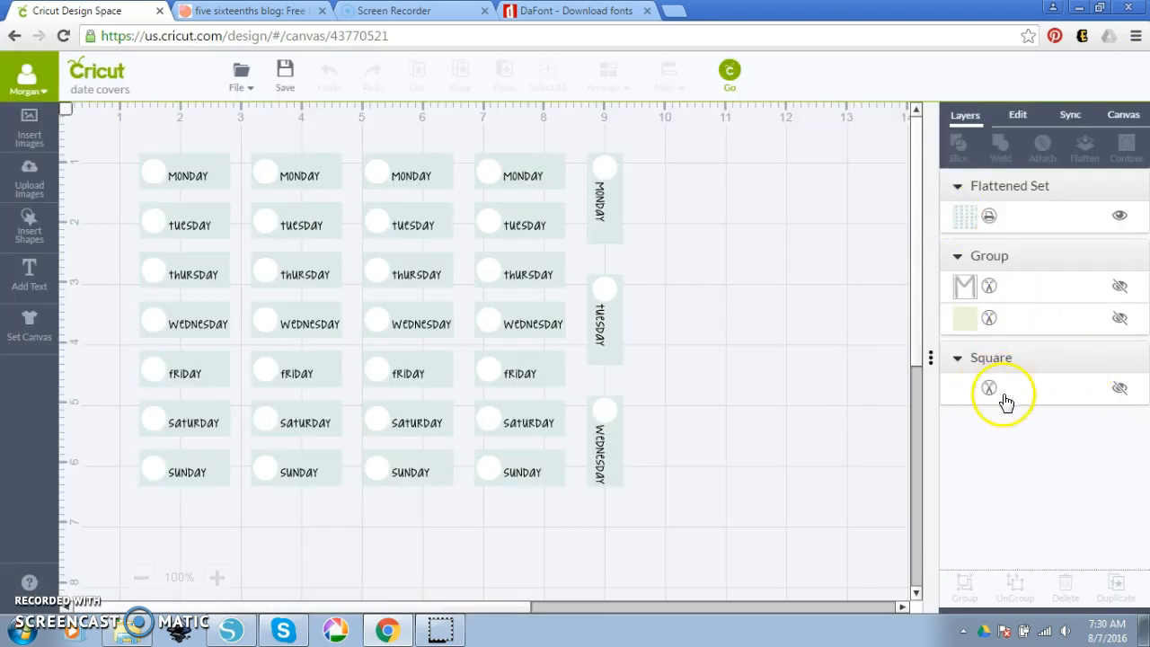
# Unhide the white Square layer behind the label sheet and preview the mats before returning to the canvas
pyautogui.click(1119, 388)
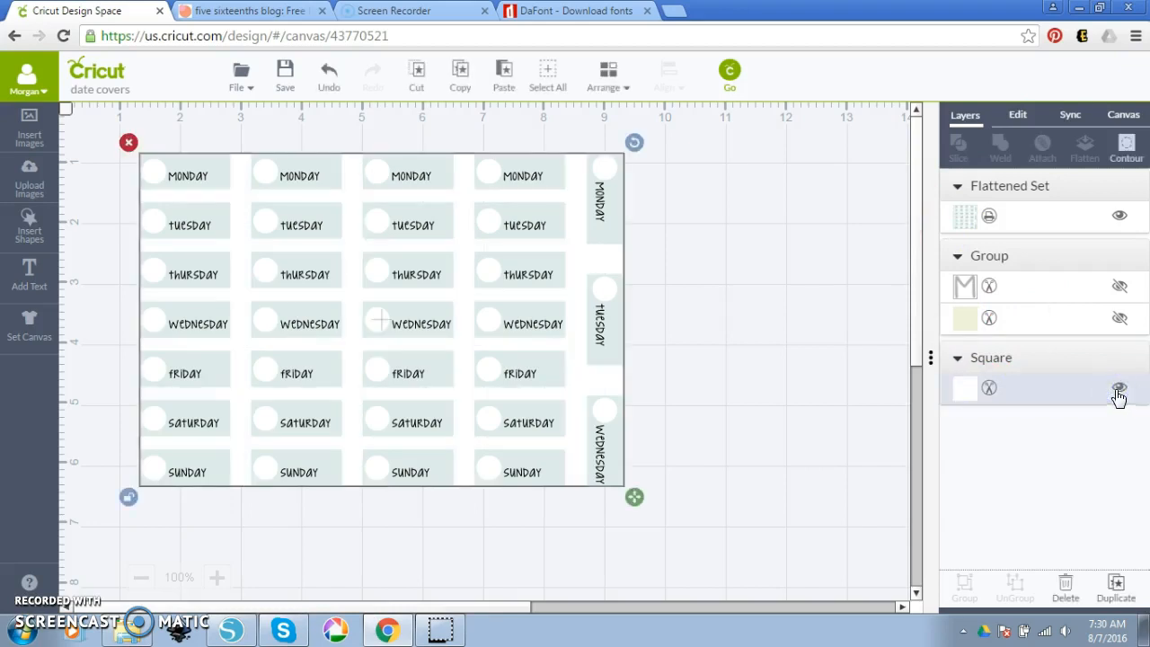
pyautogui.click(729, 71)
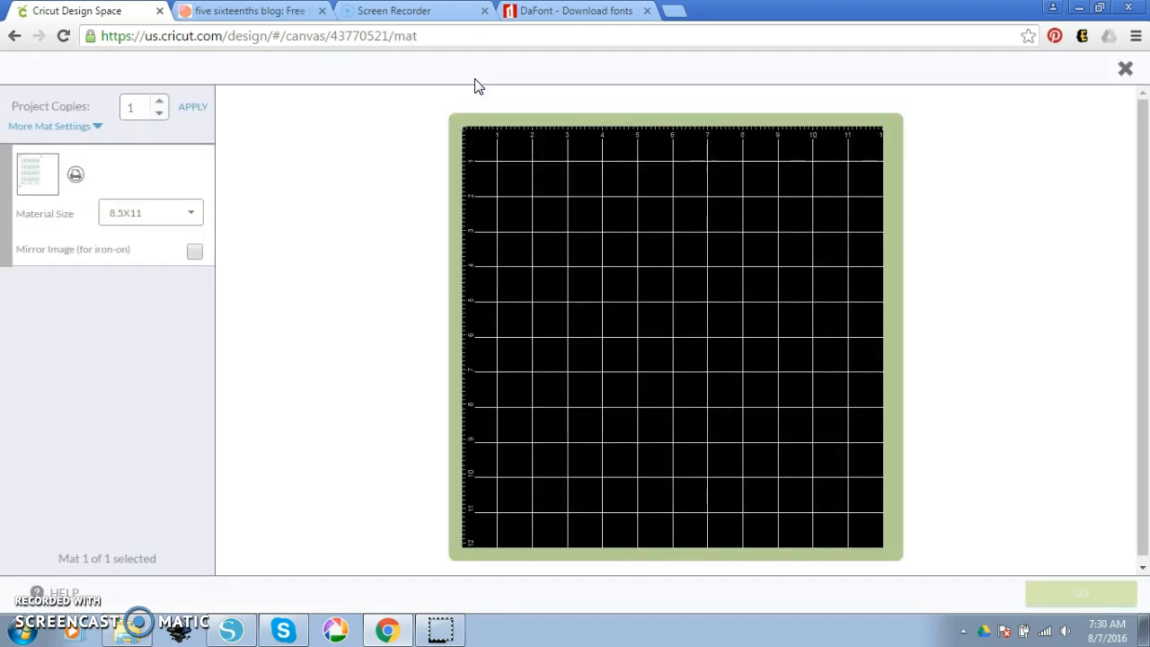
pyautogui.click(90, 306)
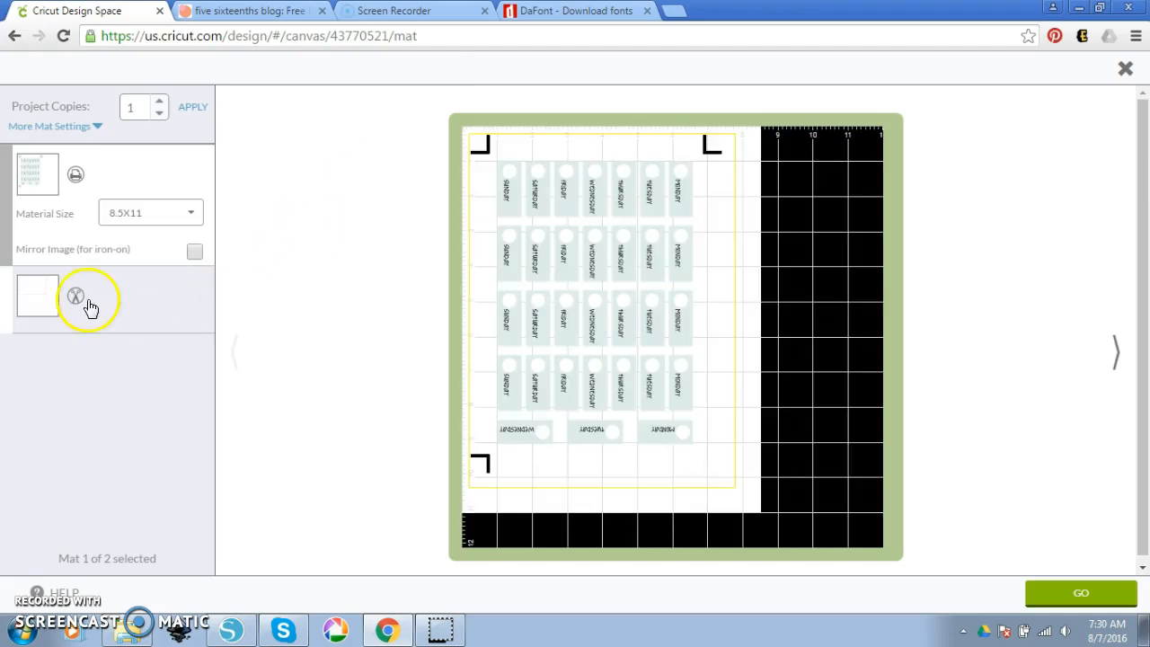
pyautogui.click(1125, 68)
# Flatten the label sheet and the white square into one printable image and preview it on the 8.5X11 mat
pyautogui.moveTo(692, 545); pyautogui.dragTo(90, 110)
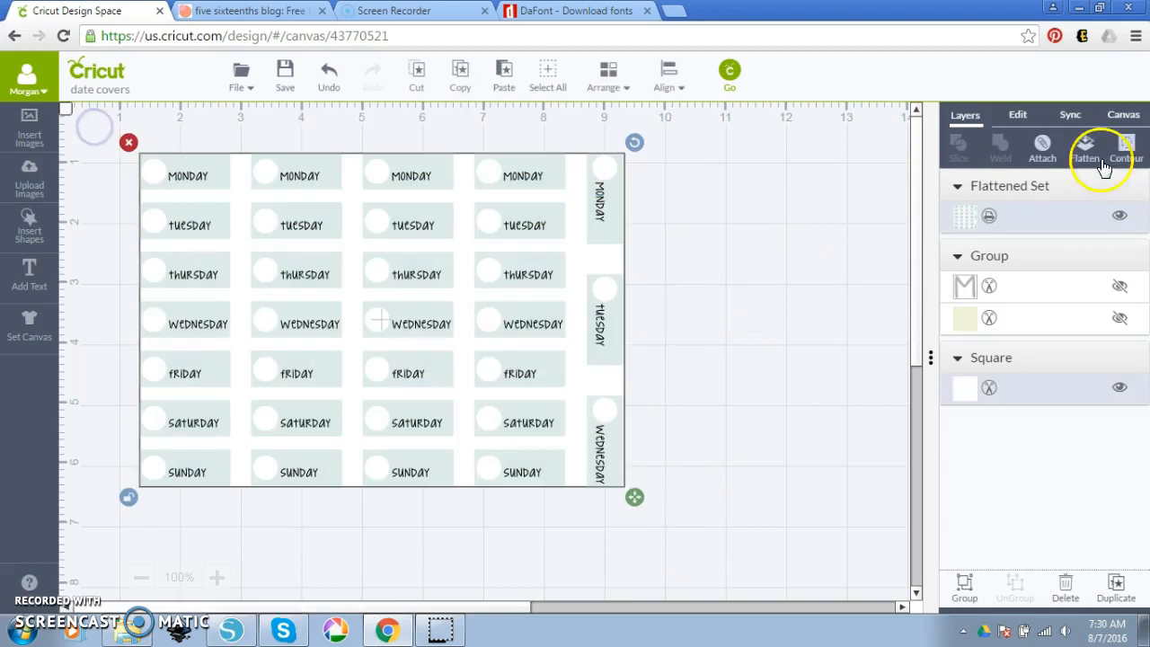
pyautogui.click(1103, 168)
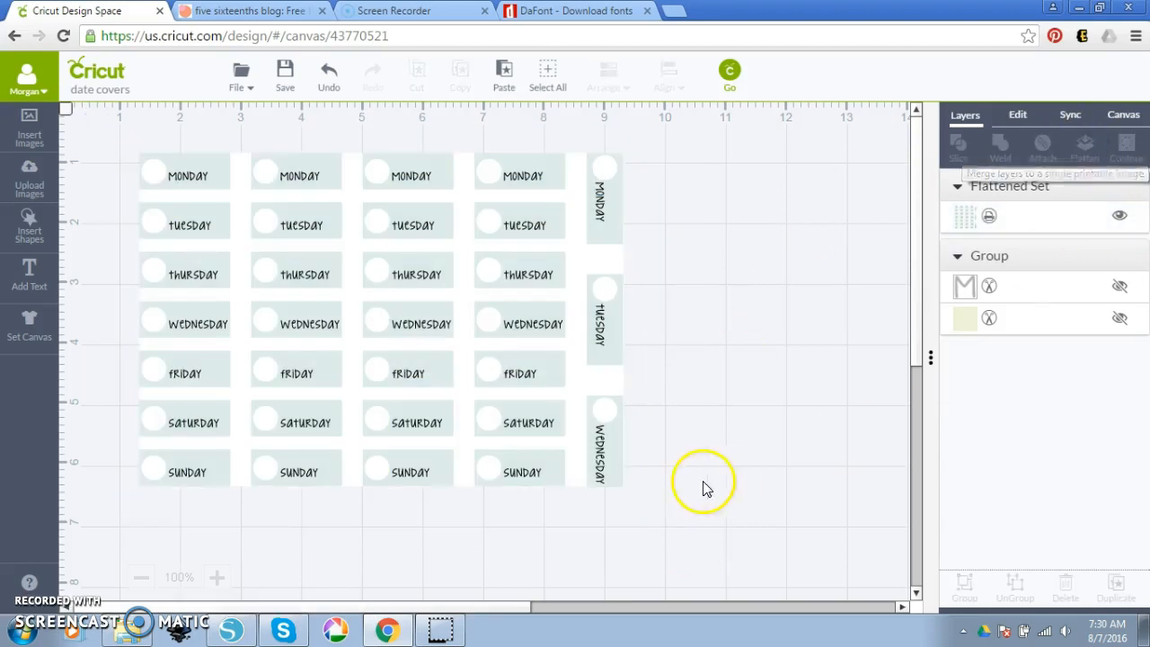
pyautogui.click(732, 71)
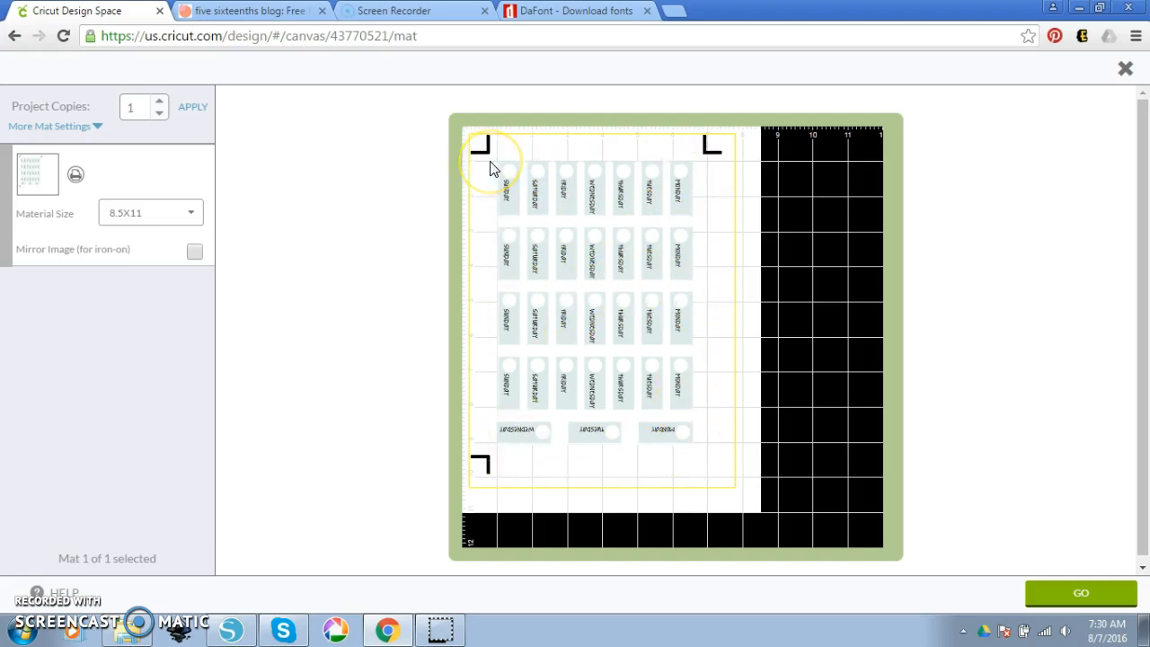
pyautogui.click(1126, 69)
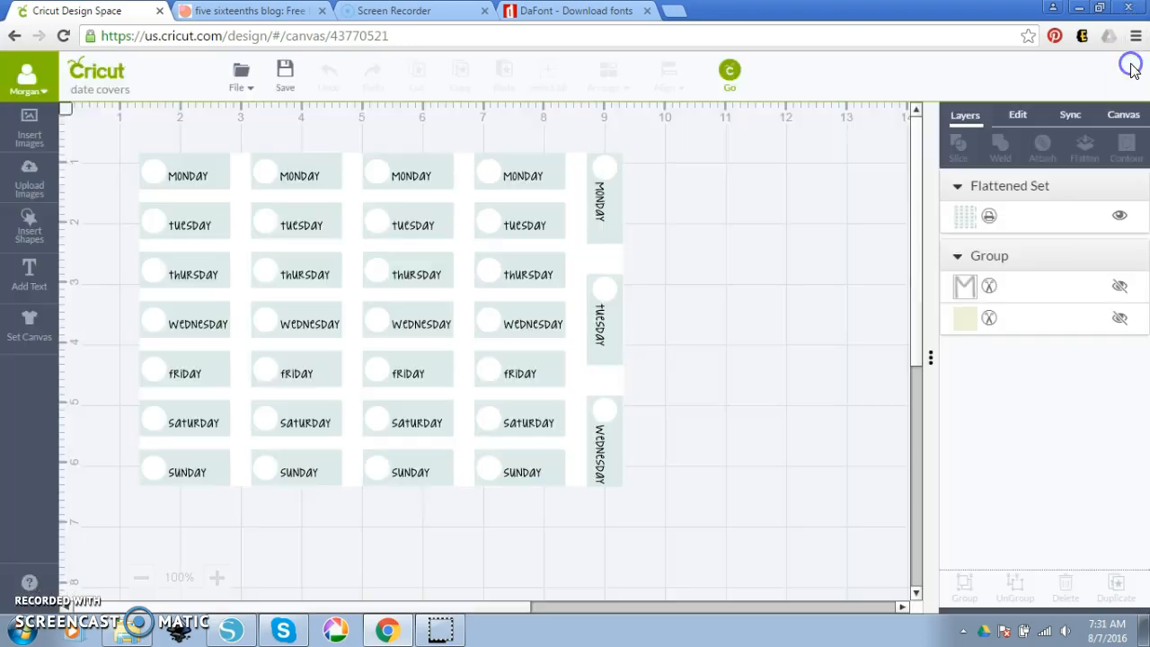
# Unflatten the sheet from the white square, hide the Square layer, and preview the labels alone on the mat
pyautogui.click(609, 316)
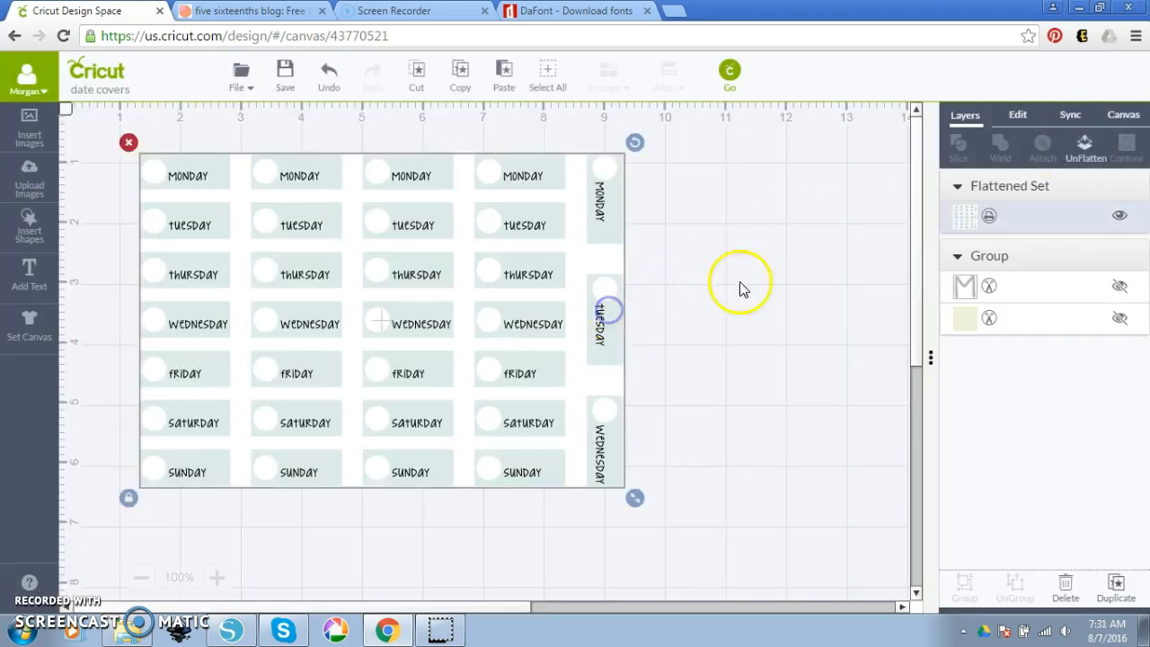
pyautogui.click(1081, 158)
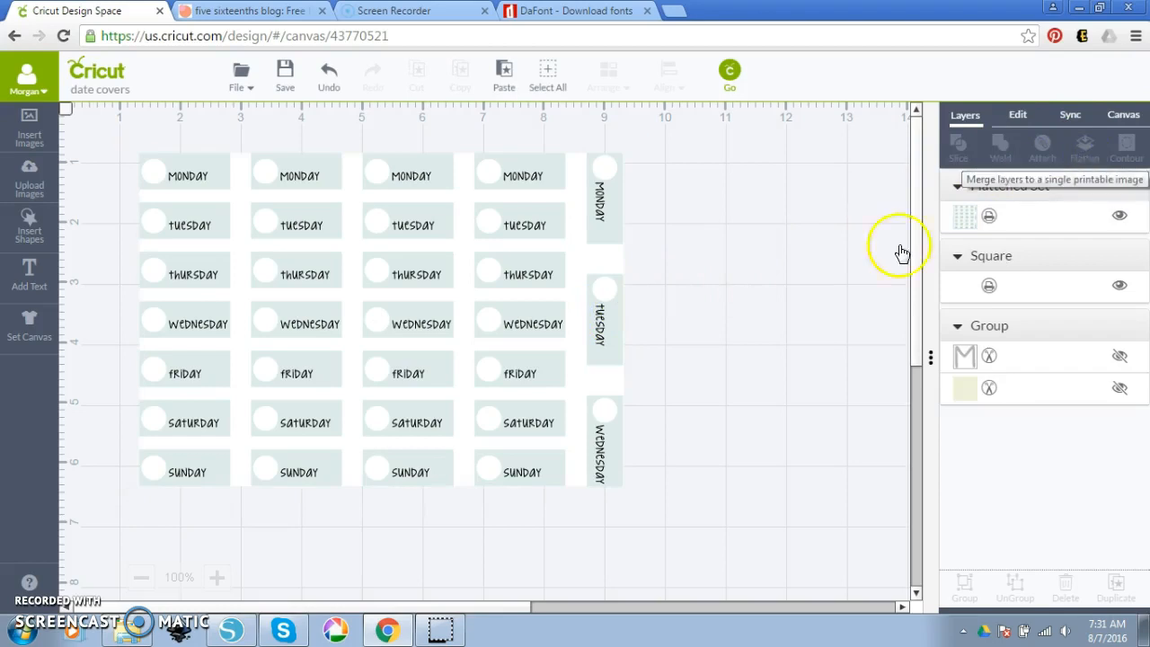
pyautogui.click(1119, 287)
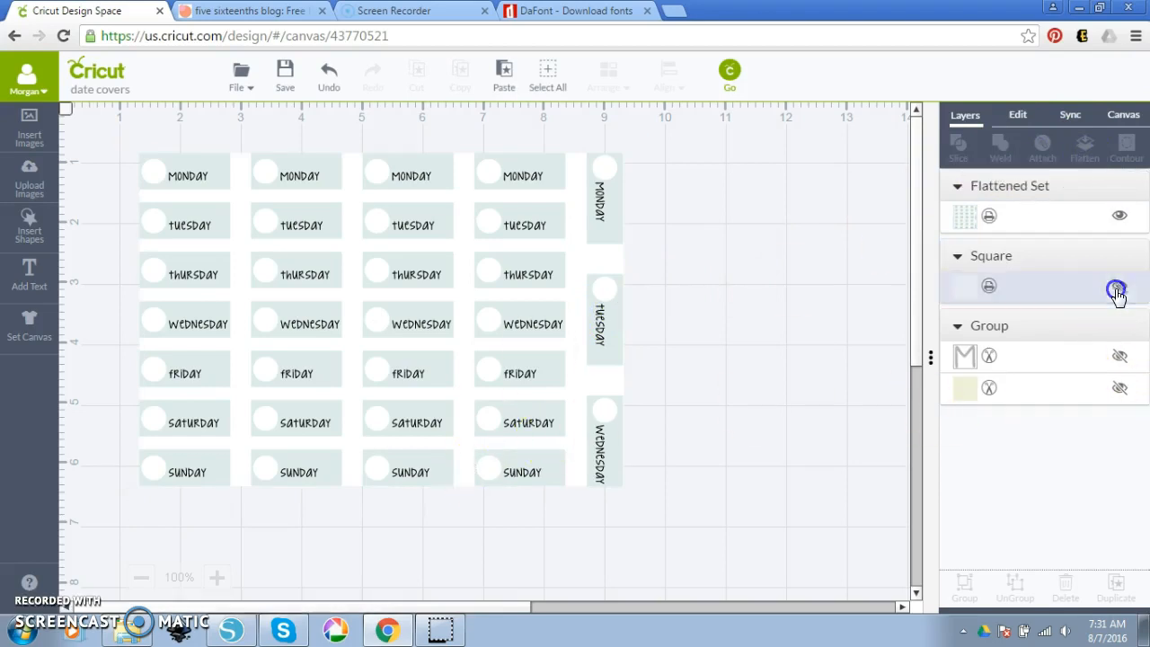
pyautogui.click(748, 79)
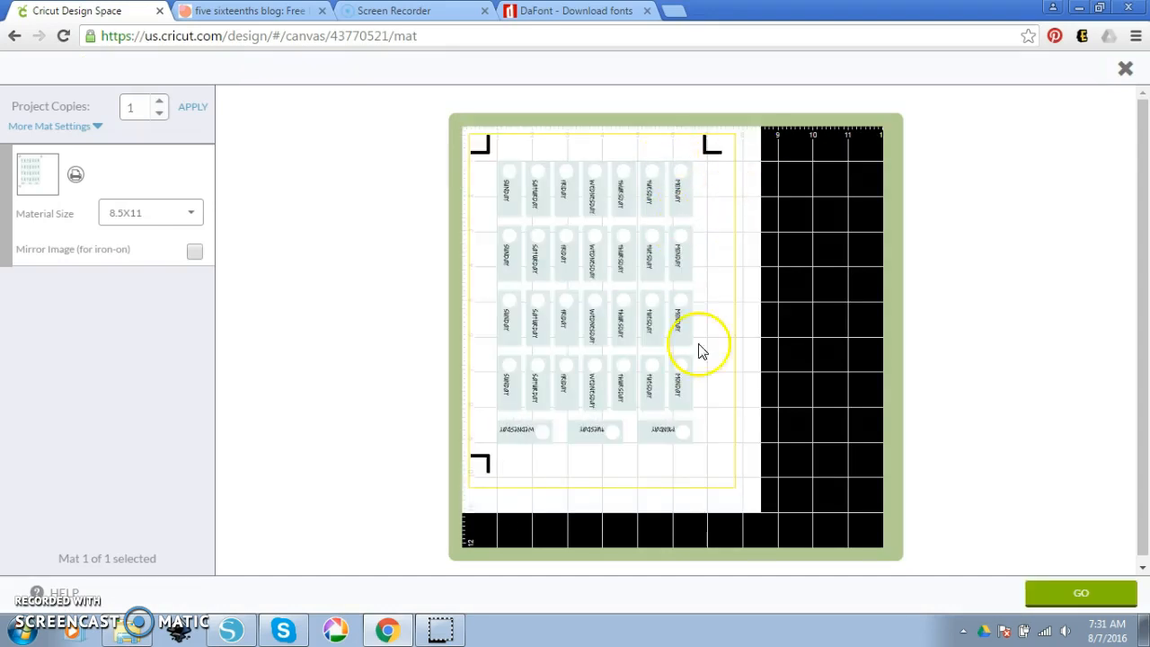
pyautogui.click(1128, 66)
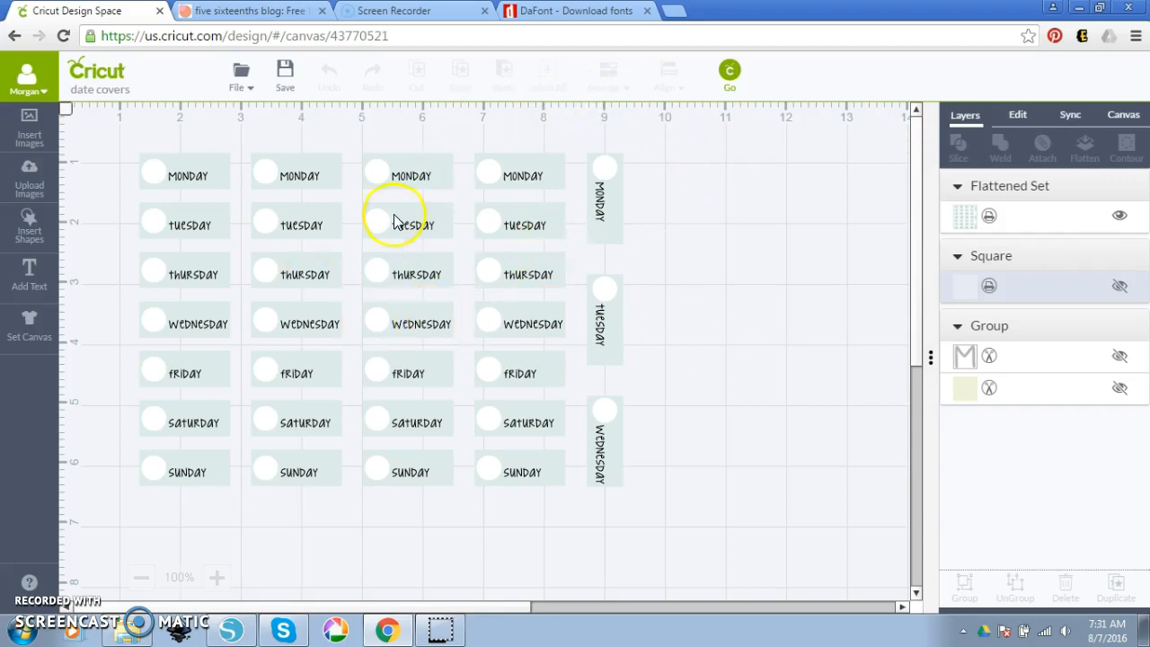
# Save the date covers project with the flattened weekday labels
pyautogui.click(288, 74)
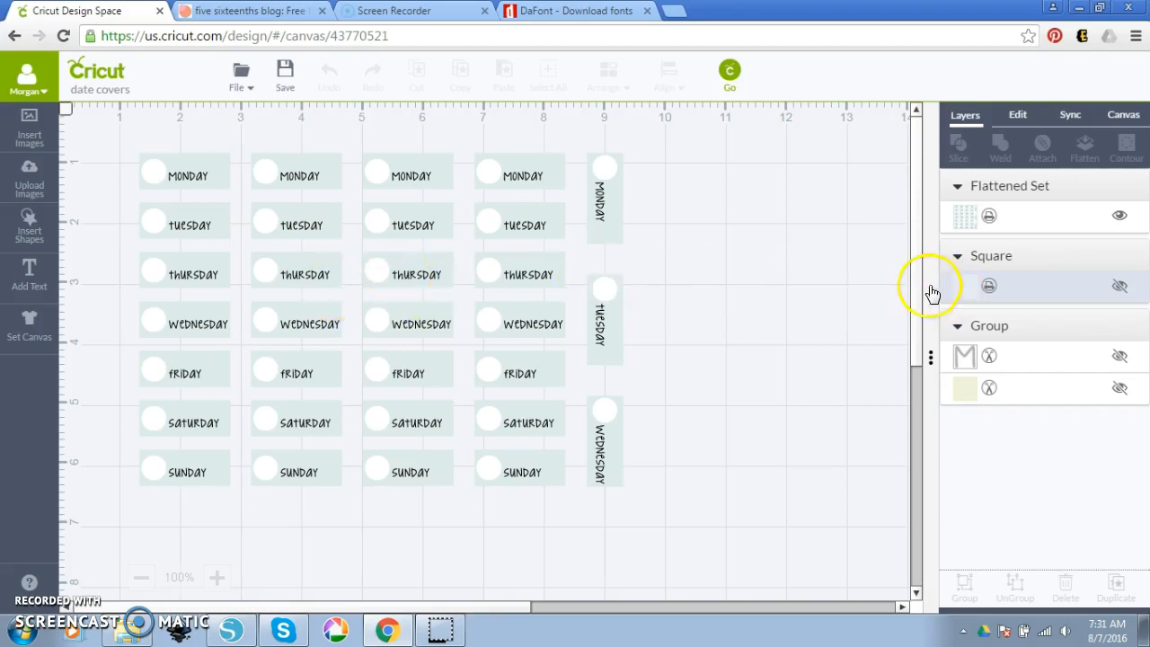
pyautogui.click(824, 275)
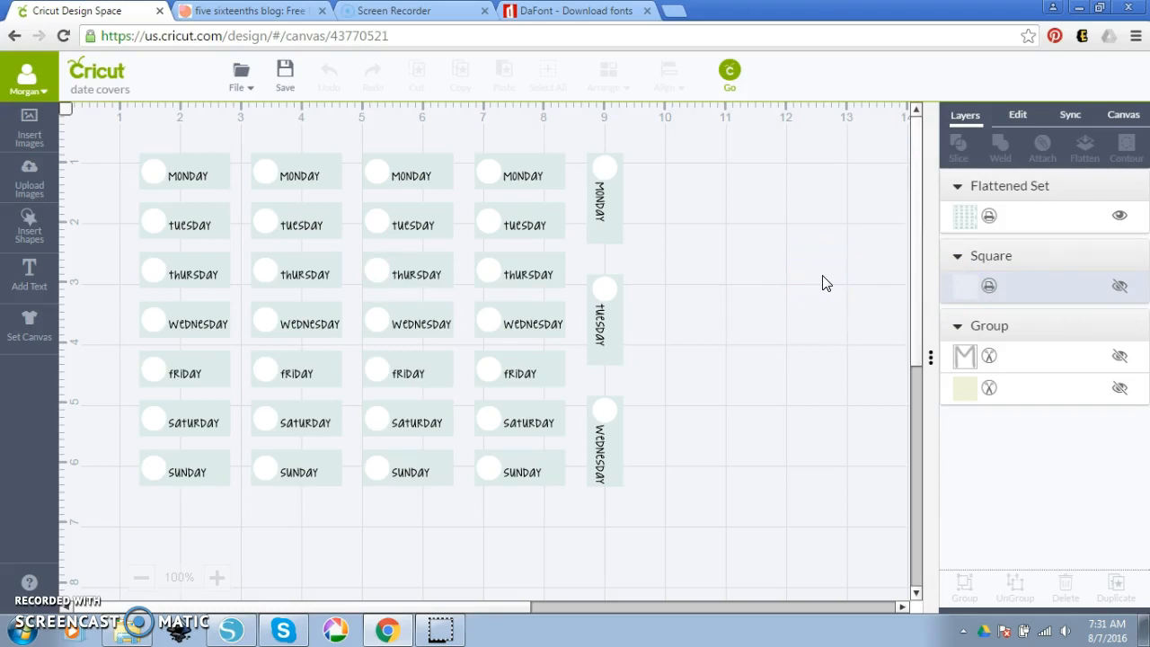